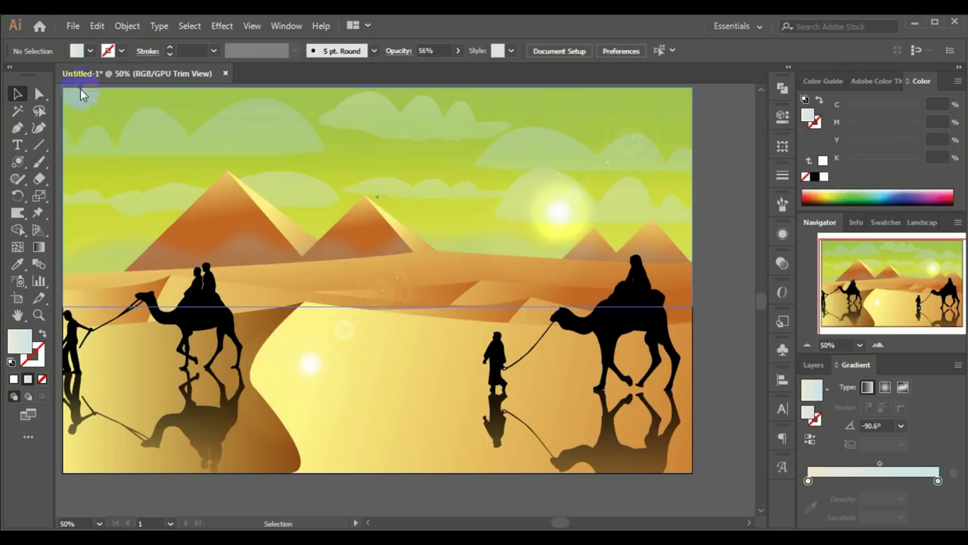
# Create Untitled-2, a new 1800 × 1100 px RGB document.
pyautogui.click(73, 26)
pyautogui.press('Escape')
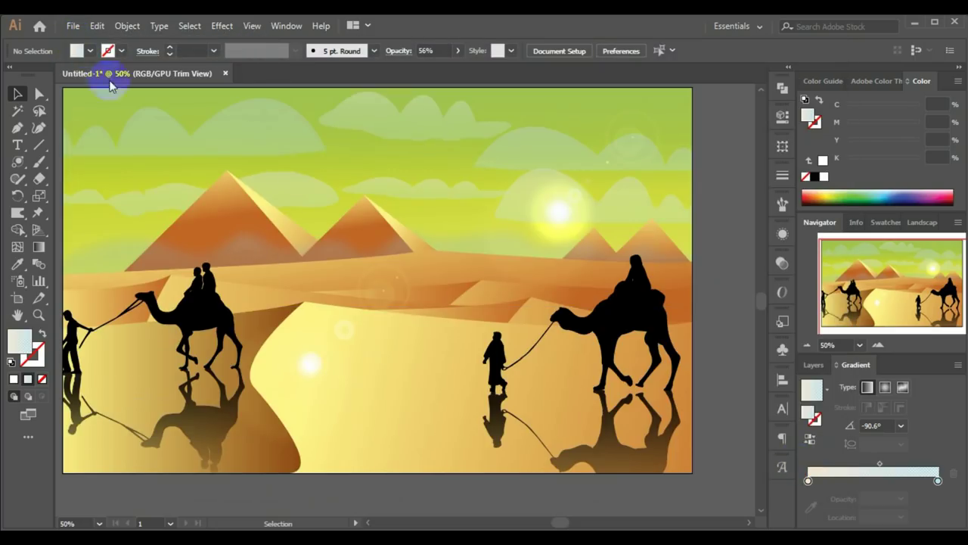
pyautogui.hotkey('ctrl', 'n')
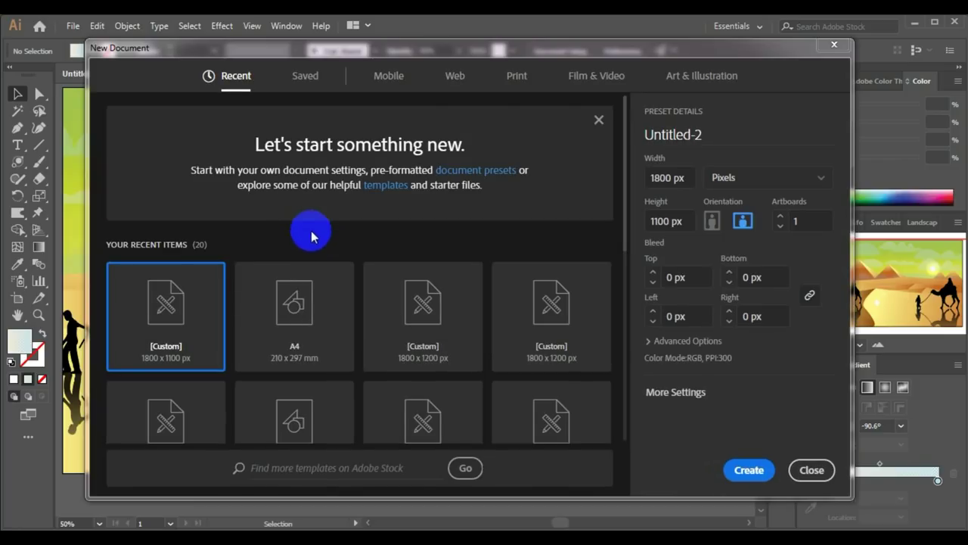
pyautogui.click(669, 177)
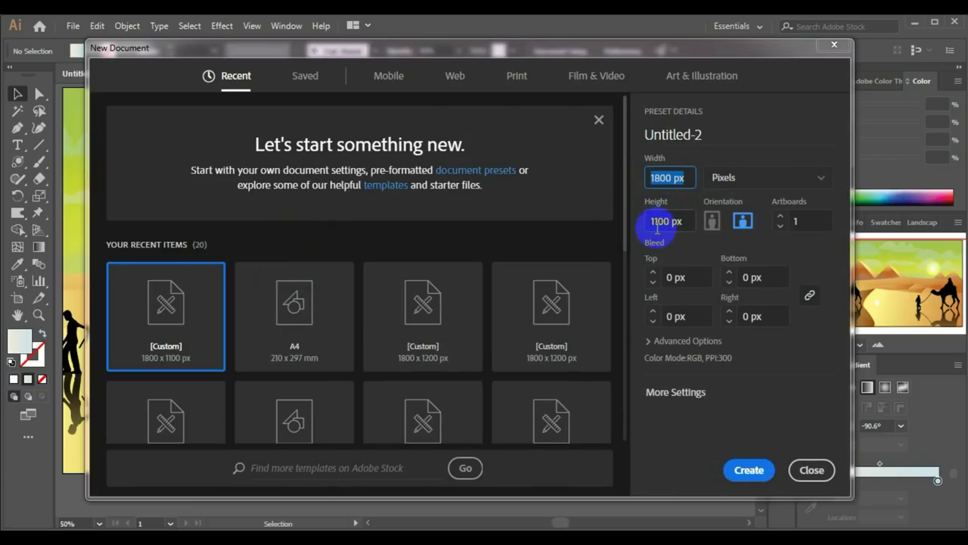
pyautogui.click(683, 340)
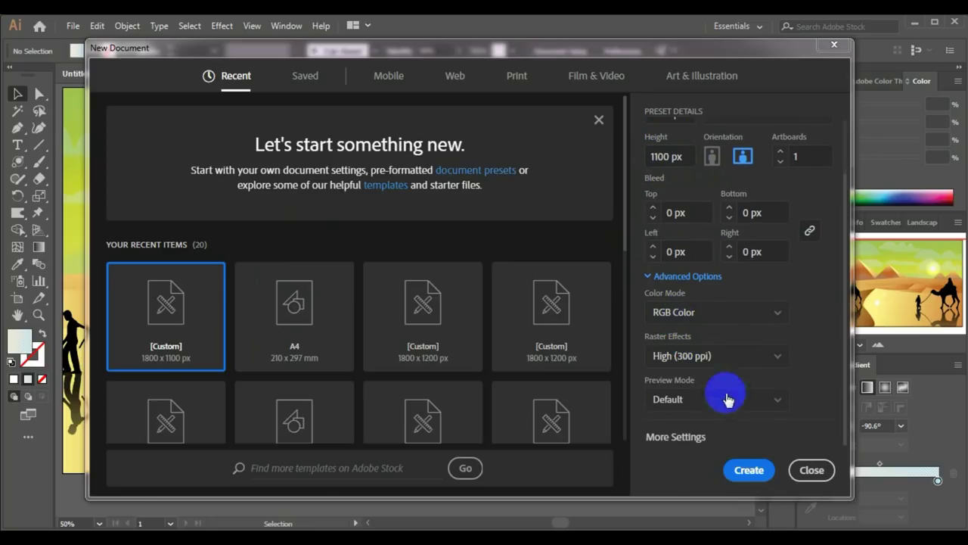
pyautogui.click(745, 472)
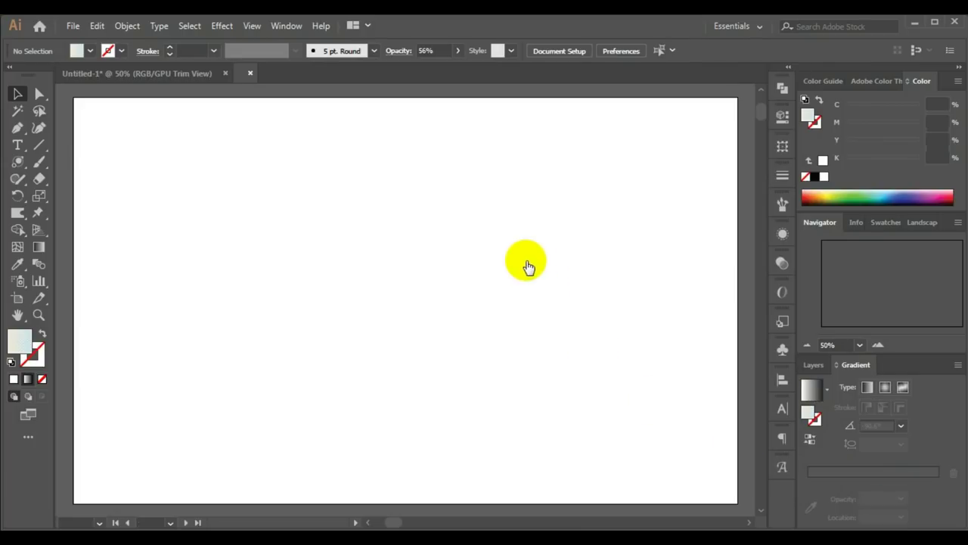
# Pen a closed dune path with a gently curved top down to the artboard's bottom corners.
pyautogui.click(17, 130)
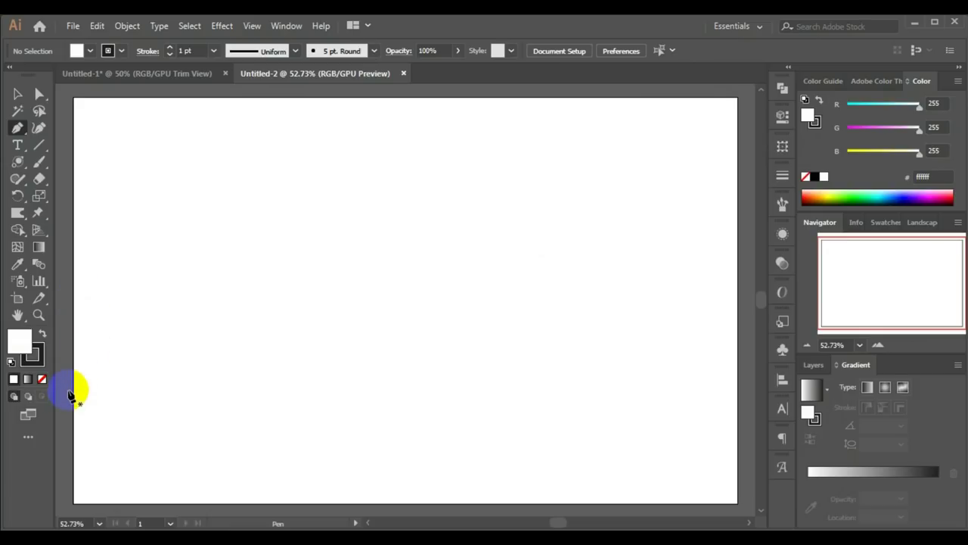
pyautogui.click(68, 385)
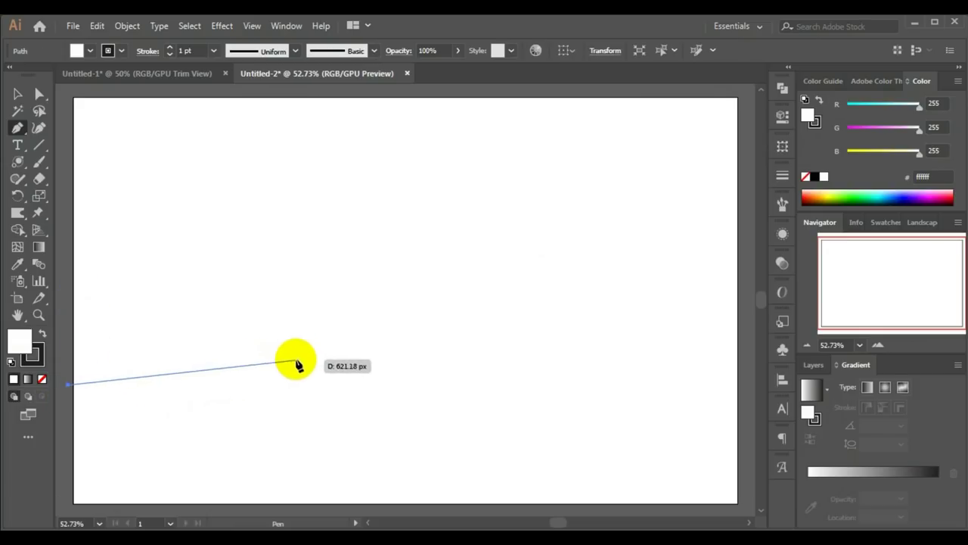
pyautogui.moveTo(320, 355)
pyautogui.mouseDown()
pyautogui.moveTo(369, 341)
pyautogui.moveTo(350, 353)
pyautogui.mouseUp()
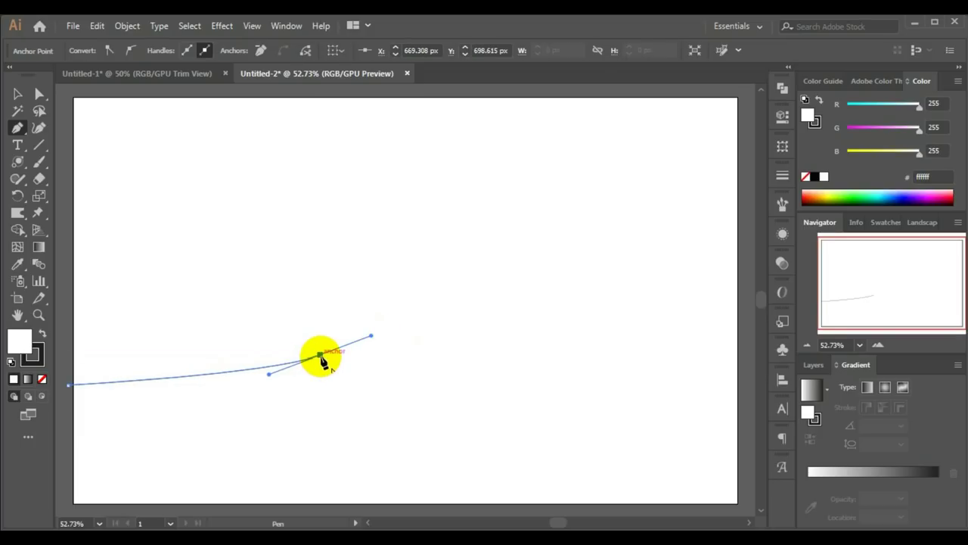
pyautogui.moveTo(349, 352)
pyautogui.mouseDown()
pyautogui.moveTo(563, 394)
pyautogui.moveTo(325, 361)
pyautogui.moveTo(737, 371)
pyautogui.moveTo(755, 361)
pyautogui.moveTo(743, 356)
pyautogui.mouseUp()
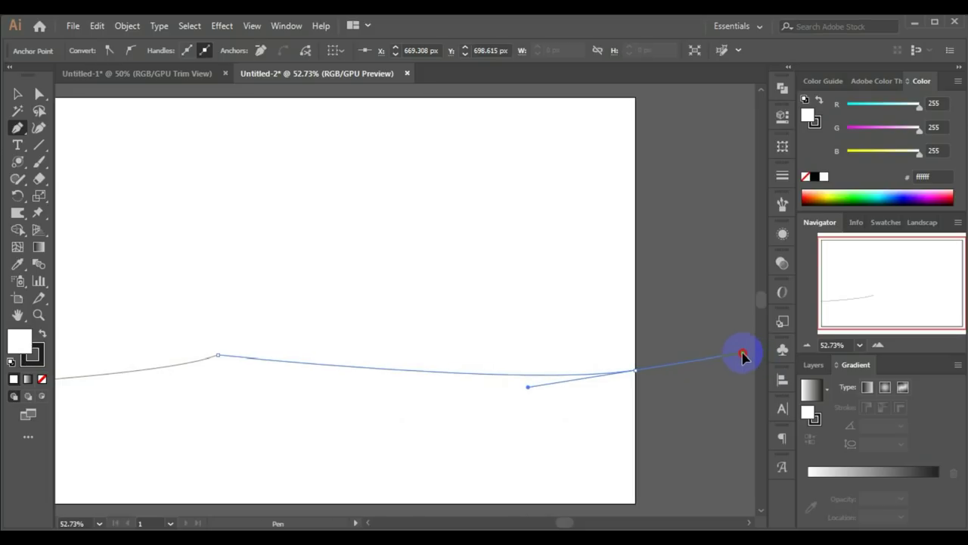
pyautogui.moveTo(635, 371)
pyautogui.mouseDown()
pyautogui.moveTo(646, 383)
pyautogui.moveTo(638, 373)
pyautogui.mouseUp()
pyautogui.click(635, 504)
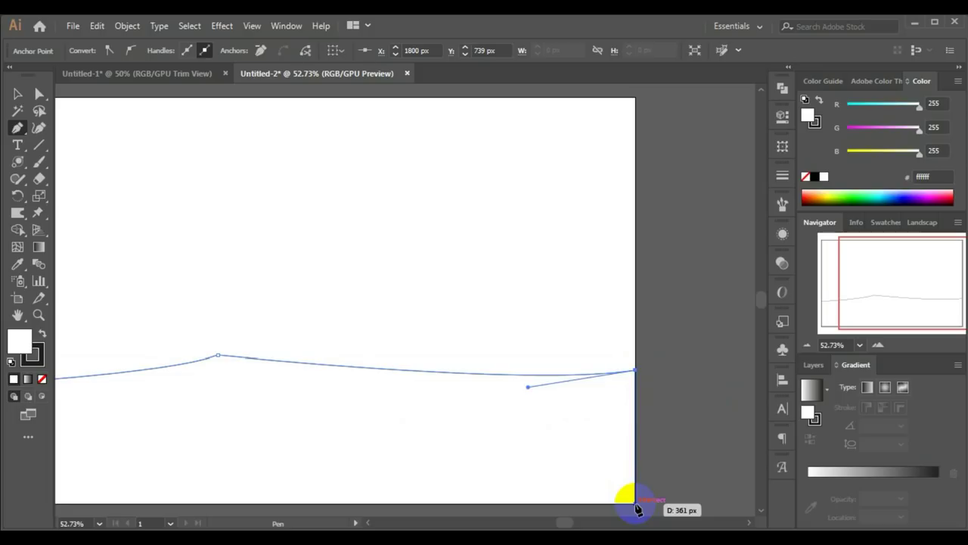
pyautogui.moveTo(487, 475); pyautogui.dragTo(608, 365)
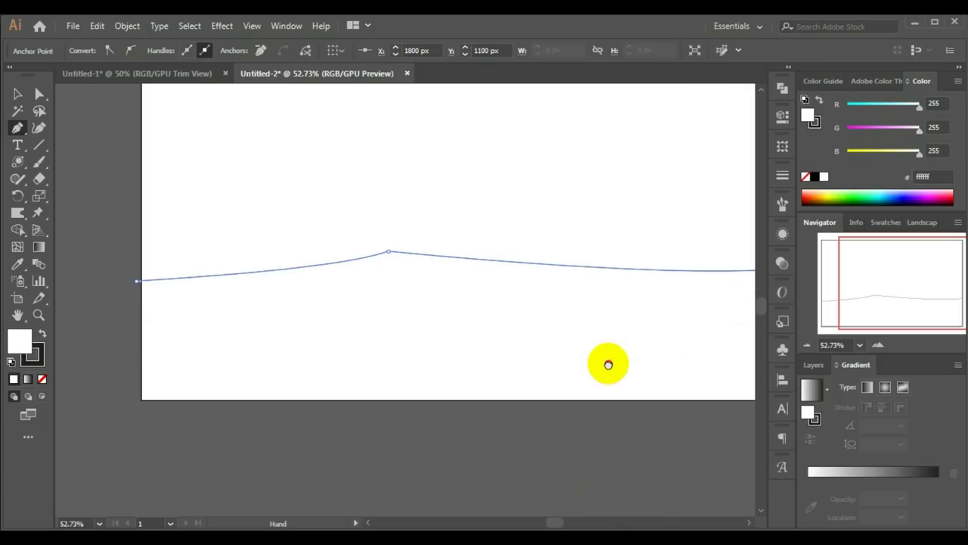
pyautogui.click(142, 399)
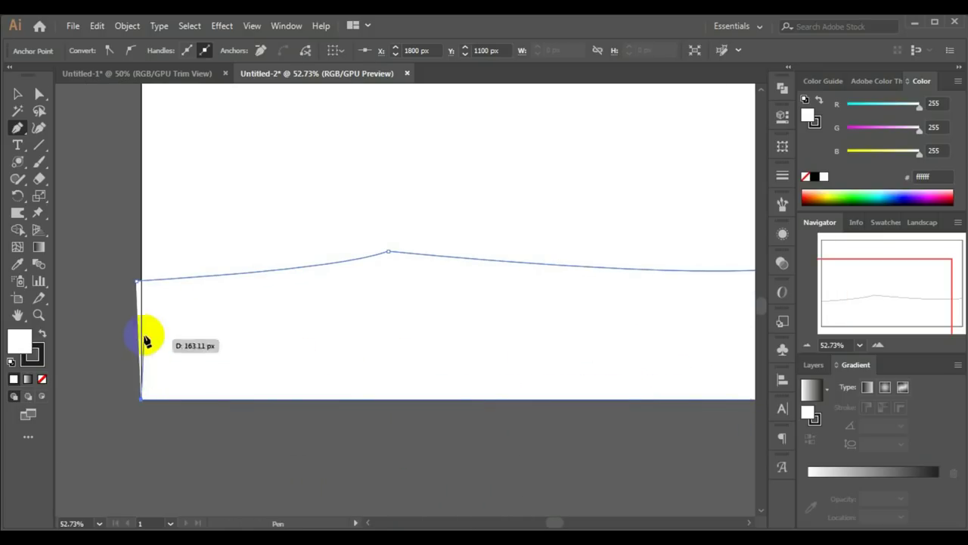
pyautogui.click(136, 283)
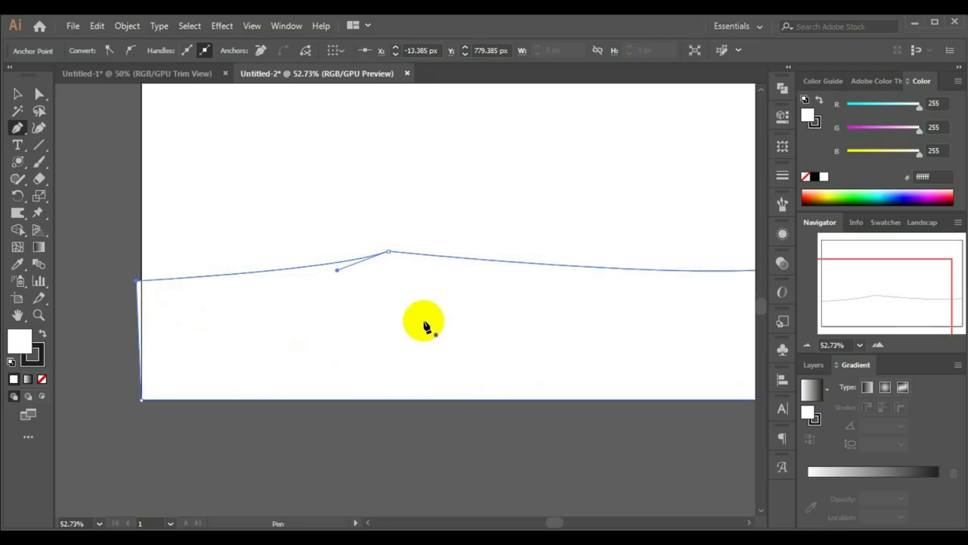
# Load the Nature > Landscape swatch library in the Untitled-2 document.
pyautogui.click(185, 76)
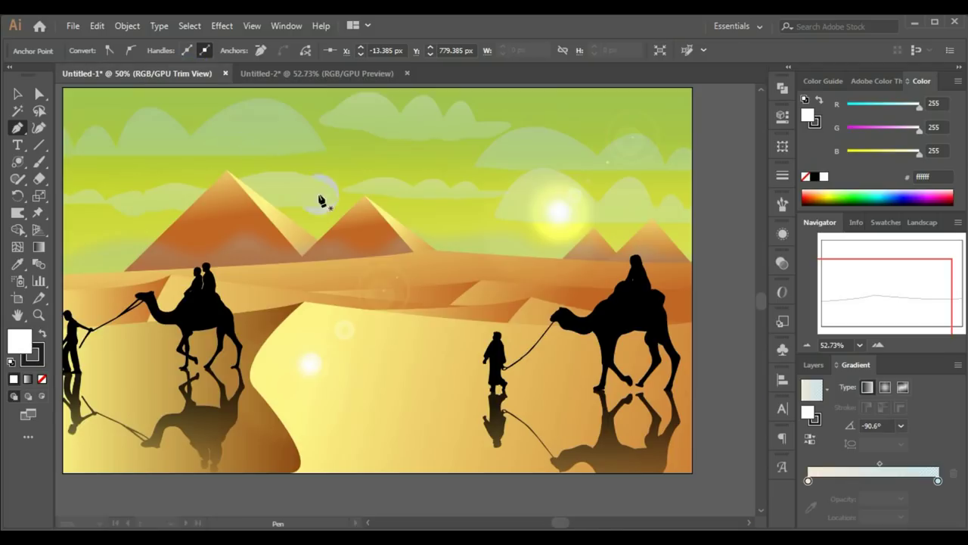
pyautogui.click(290, 75)
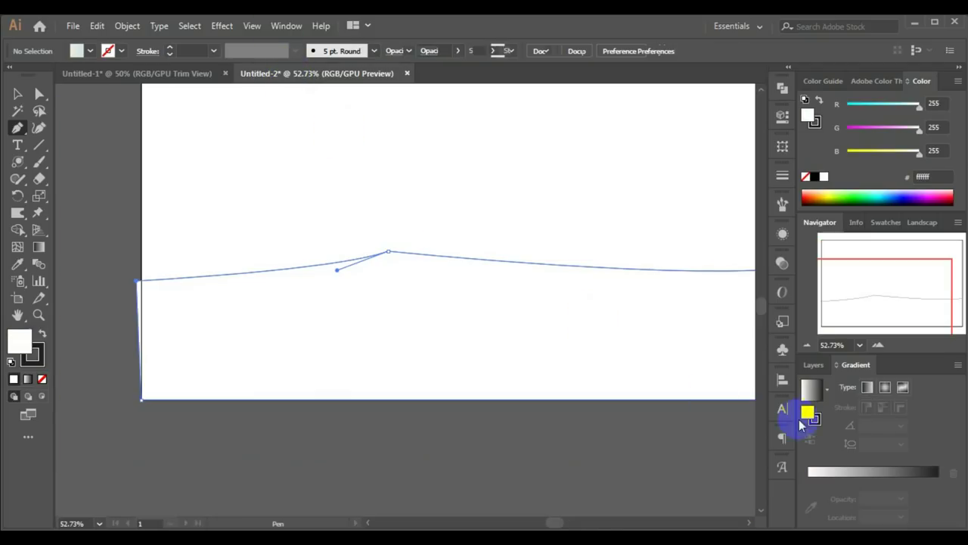
pyautogui.click(885, 222)
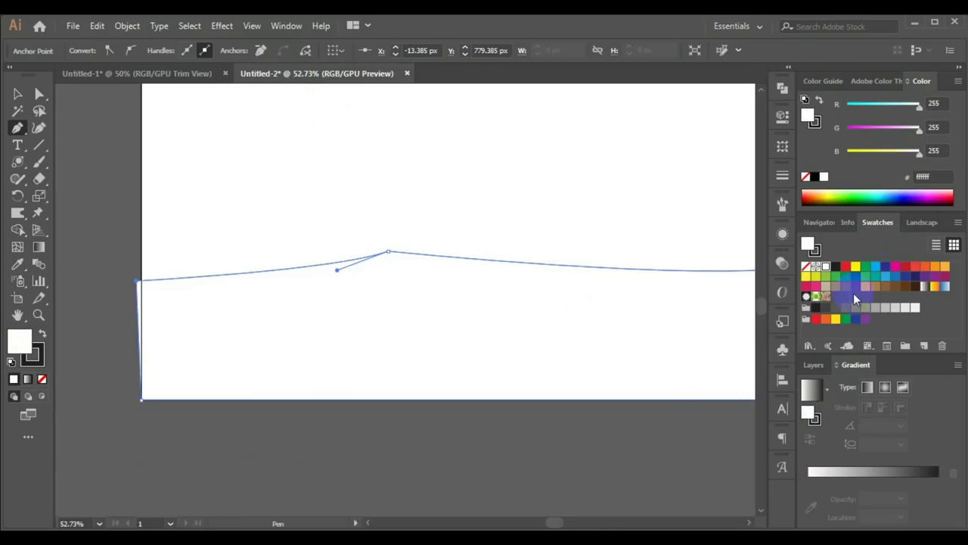
pyautogui.click(809, 346)
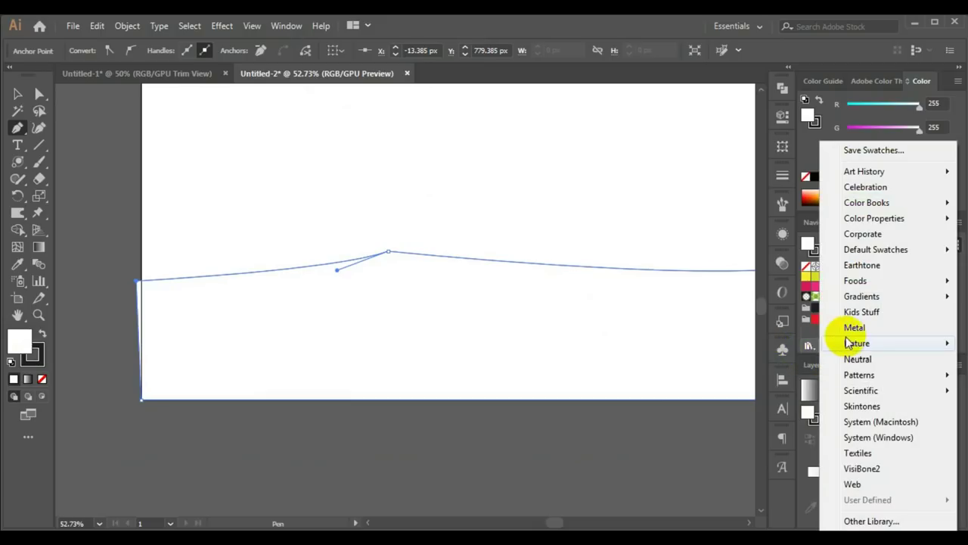
pyautogui.moveTo(857, 343)
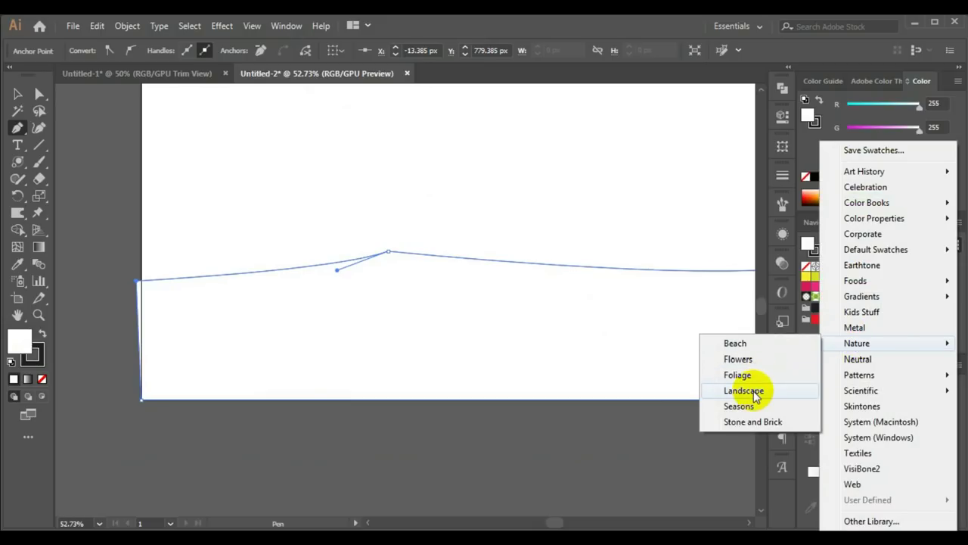
pyautogui.click(744, 390)
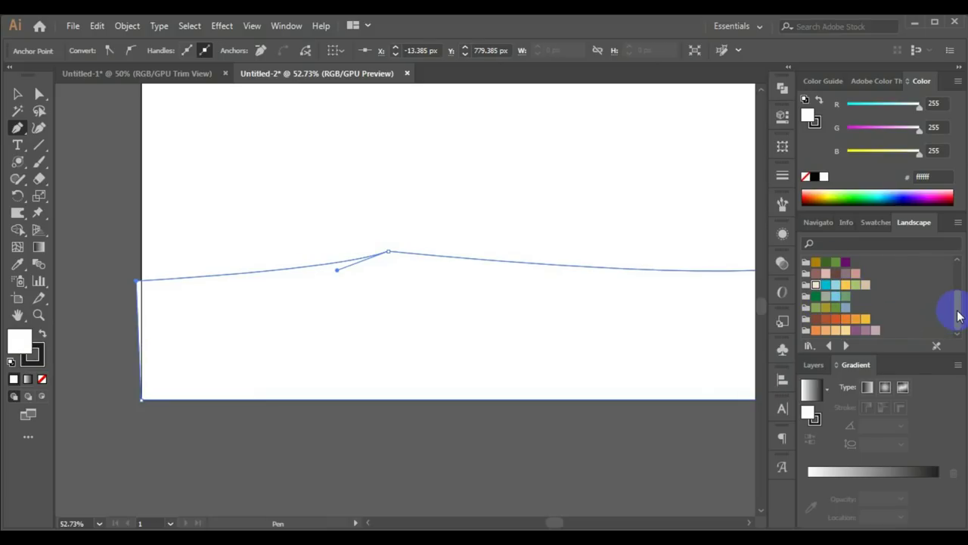
pyautogui.moveTo(959, 316)
pyautogui.mouseDown()
pyautogui.moveTo(950, 292)
pyautogui.moveTo(958, 313)
pyautogui.mouseUp()
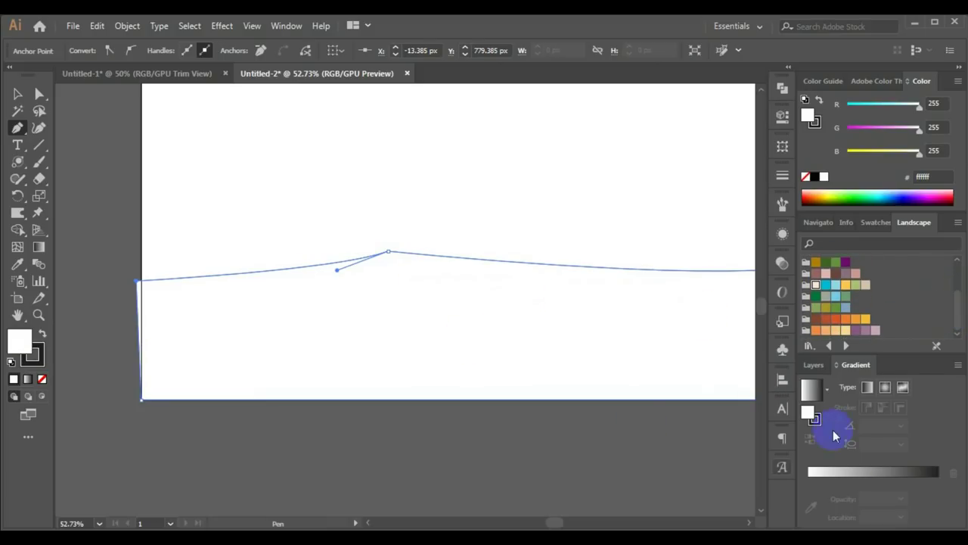
# Give the dune a linear gradient from golden yellow on the left to orange on the right.
pyautogui.click(28, 380)
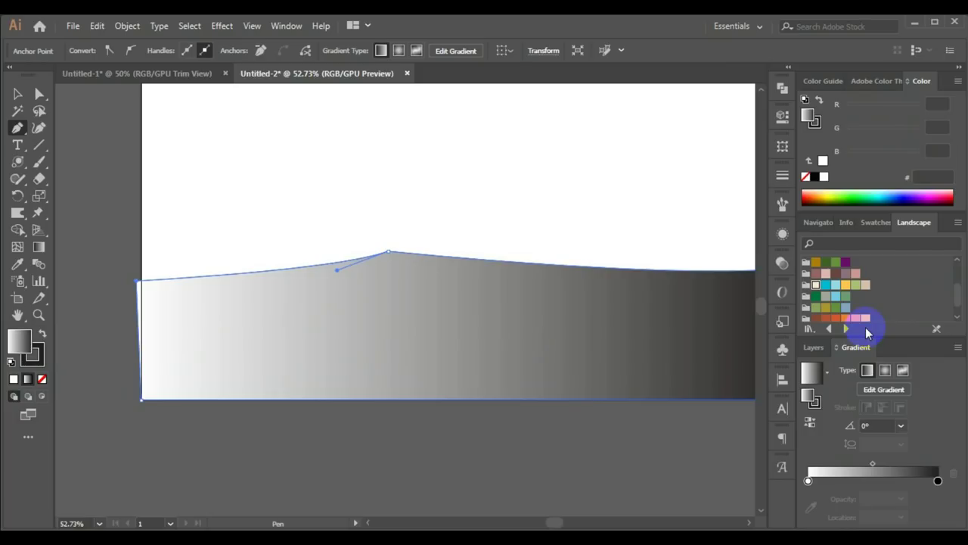
pyautogui.click(938, 481)
pyautogui.click(938, 480)
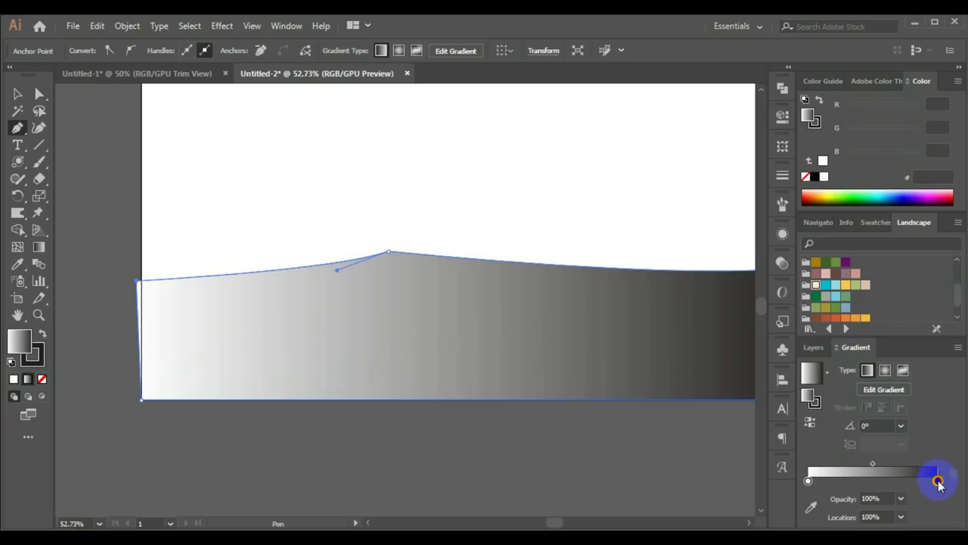
pyautogui.scroll(-1, 890, 327)
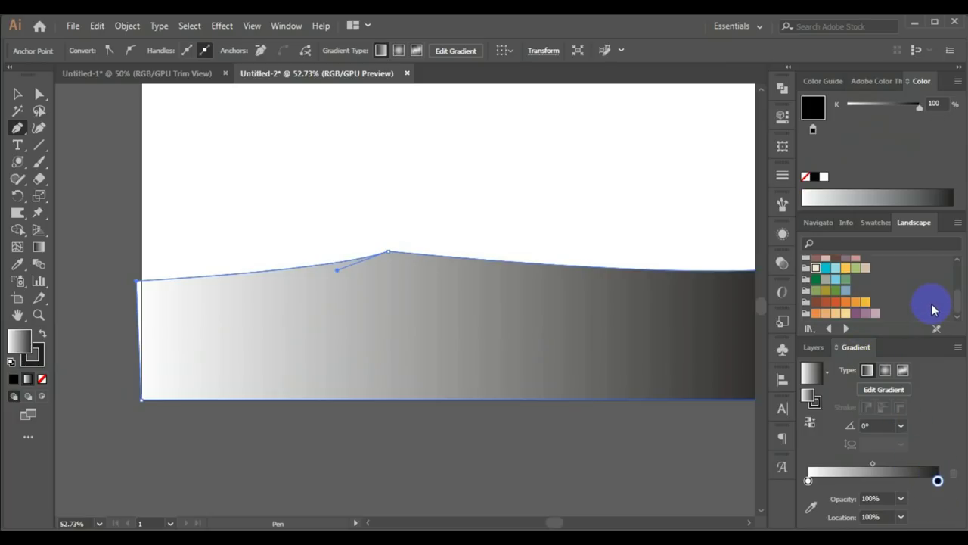
pyautogui.moveTo(866, 307); pyautogui.dragTo(938, 480)
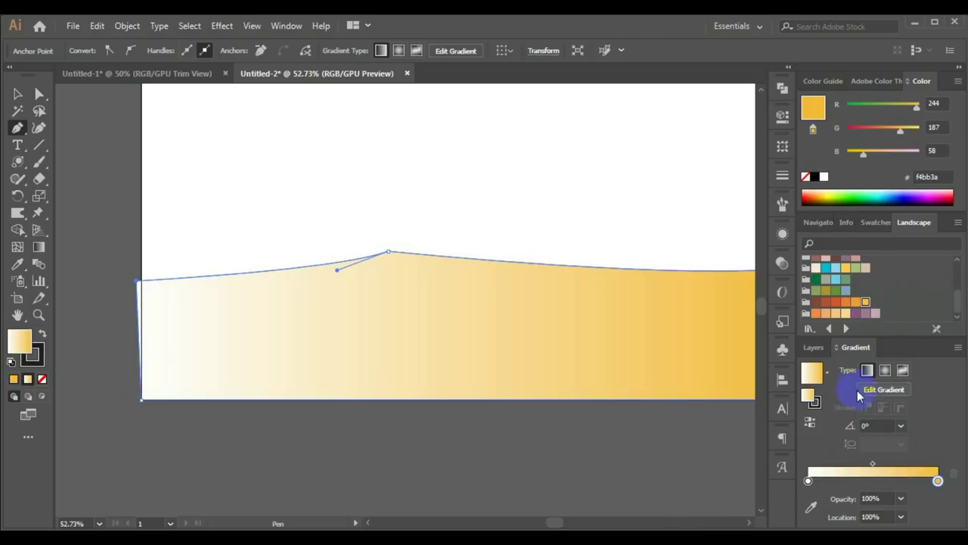
pyautogui.click(808, 481)
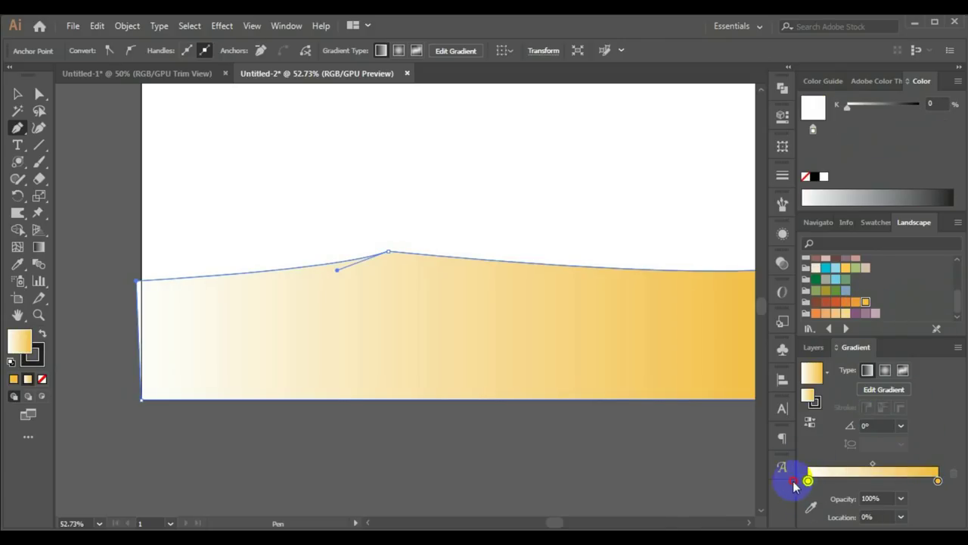
pyautogui.moveTo(846, 305); pyautogui.dragTo(808, 480)
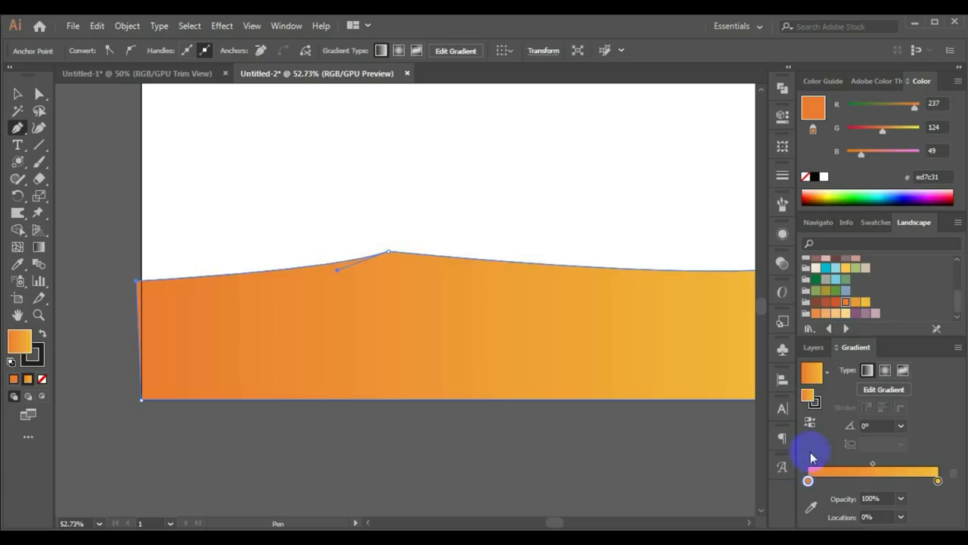
pyautogui.click(809, 422)
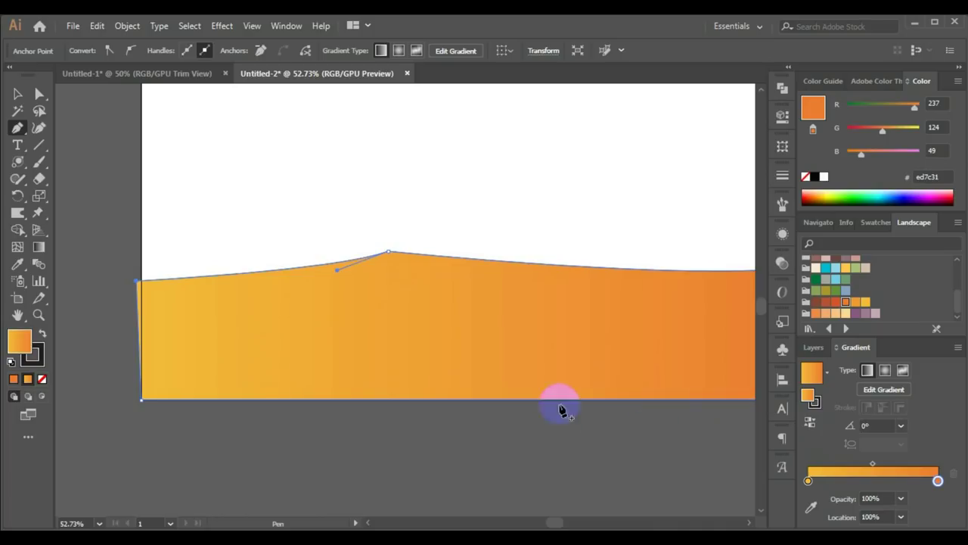
pyautogui.press('space')
pyautogui.moveTo(531, 357); pyautogui.dragTo(479, 358)
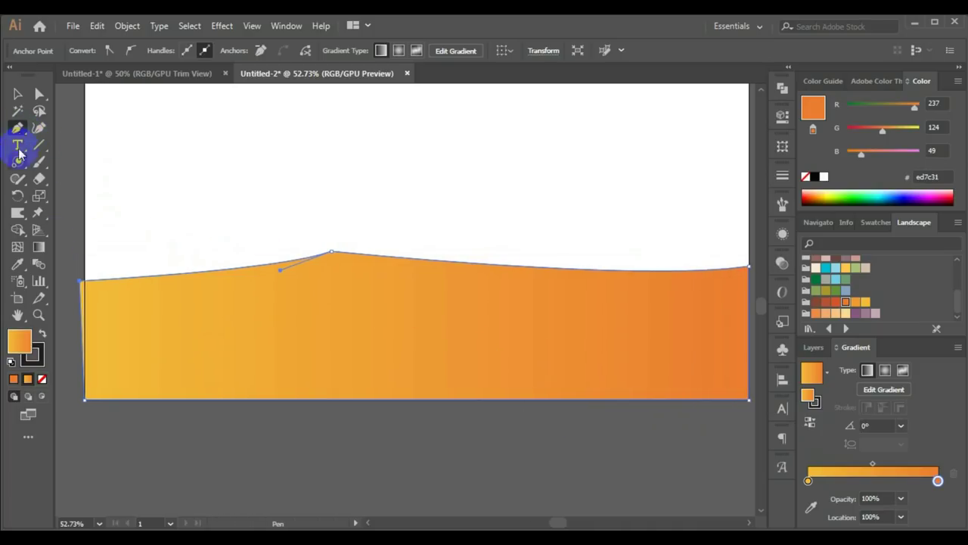
# Draw a closed shadow shape on the dune's left with an S-curved edge from the peak.
pyautogui.click(85, 281)
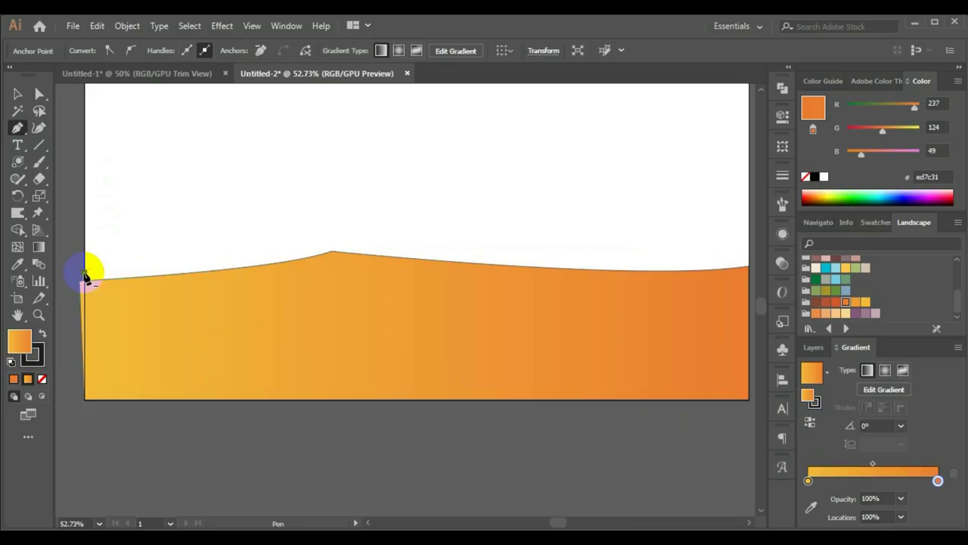
pyautogui.click(332, 253)
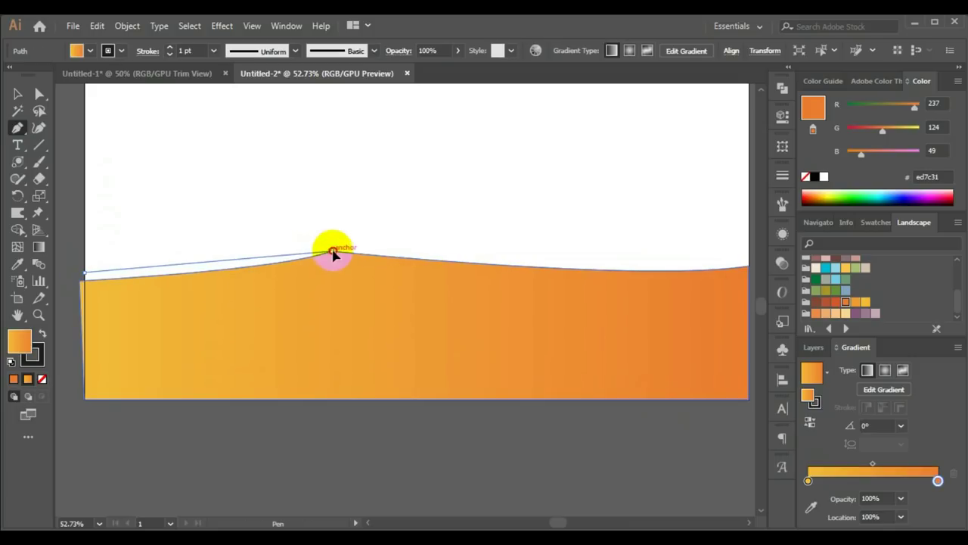
pyautogui.moveTo(333, 252)
pyautogui.mouseDown()
pyautogui.moveTo(363, 241)
pyautogui.moveTo(335, 257)
pyautogui.mouseUp()
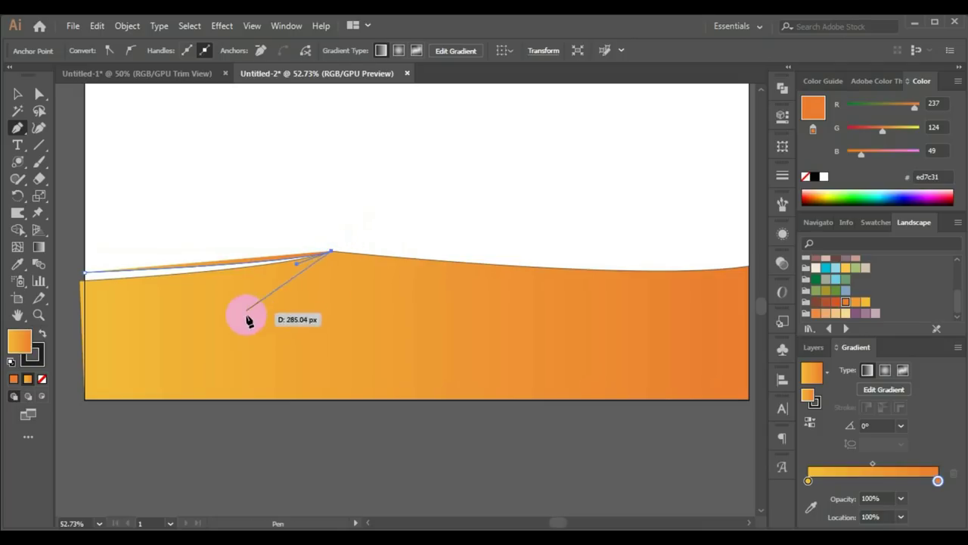
pyautogui.moveTo(269, 333); pyautogui.dragTo(310, 369)
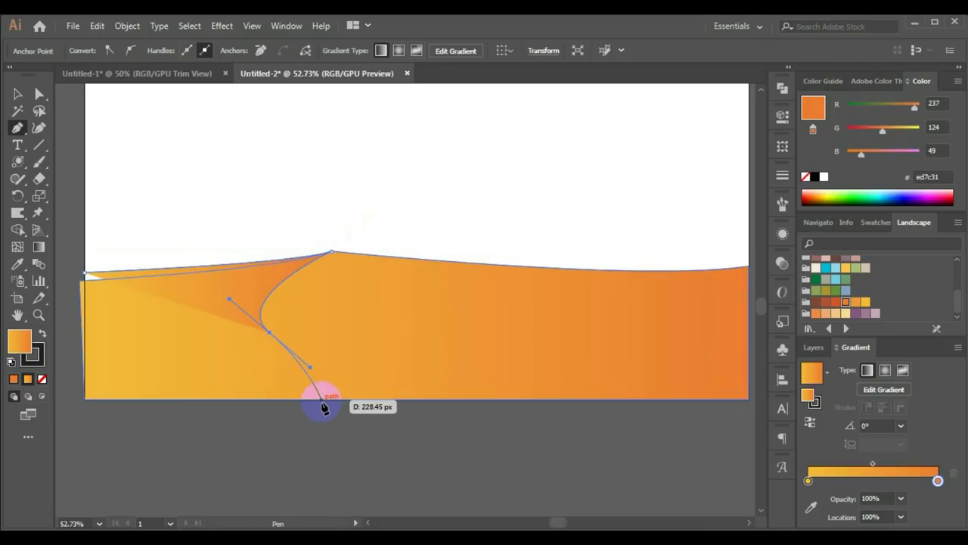
pyautogui.click(277, 399)
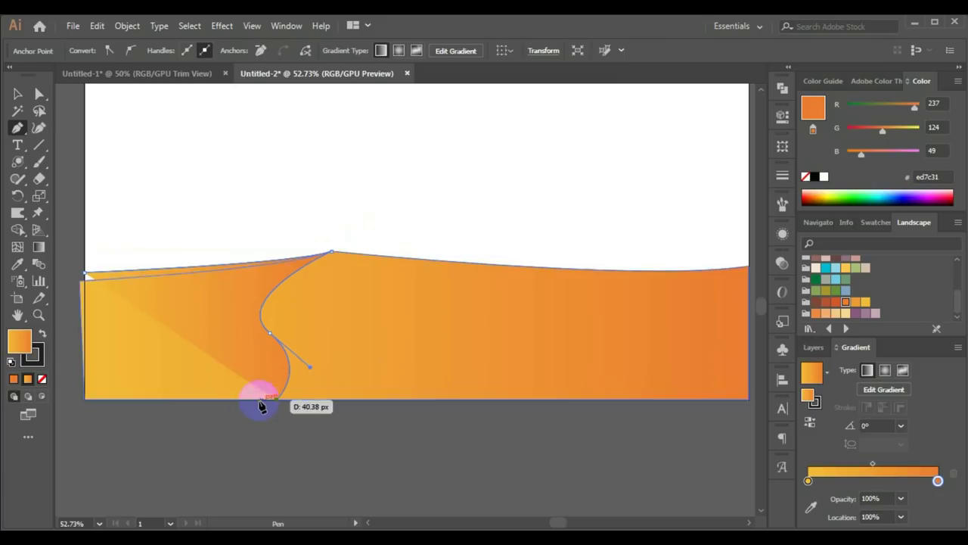
pyautogui.click(87, 273)
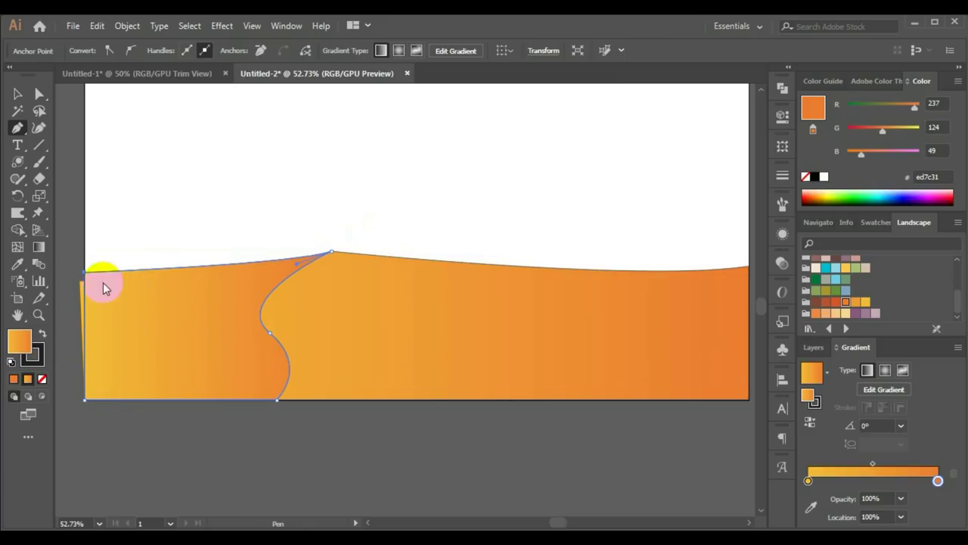
pyautogui.click(18, 93)
pyautogui.click(216, 367)
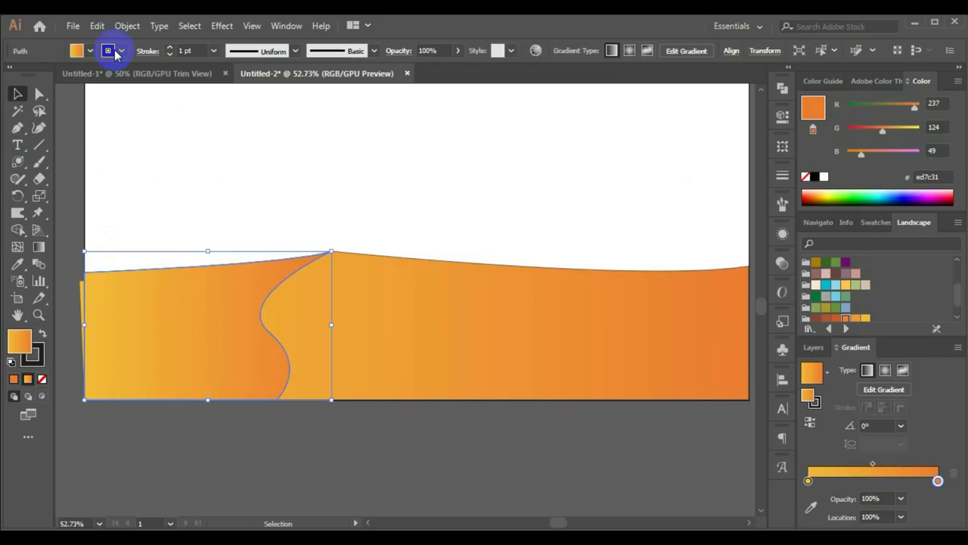
# Set the stroke of both dune shapes to None.
pyautogui.click(121, 51)
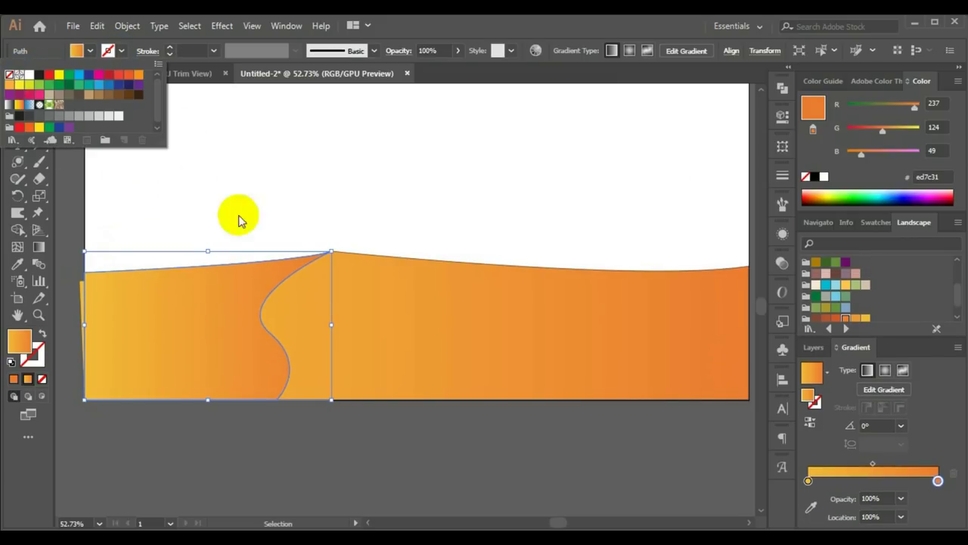
pyautogui.click(415, 309)
pyautogui.keyDown('shift'); pyautogui.click(402, 315); pyautogui.keyUp('shift')
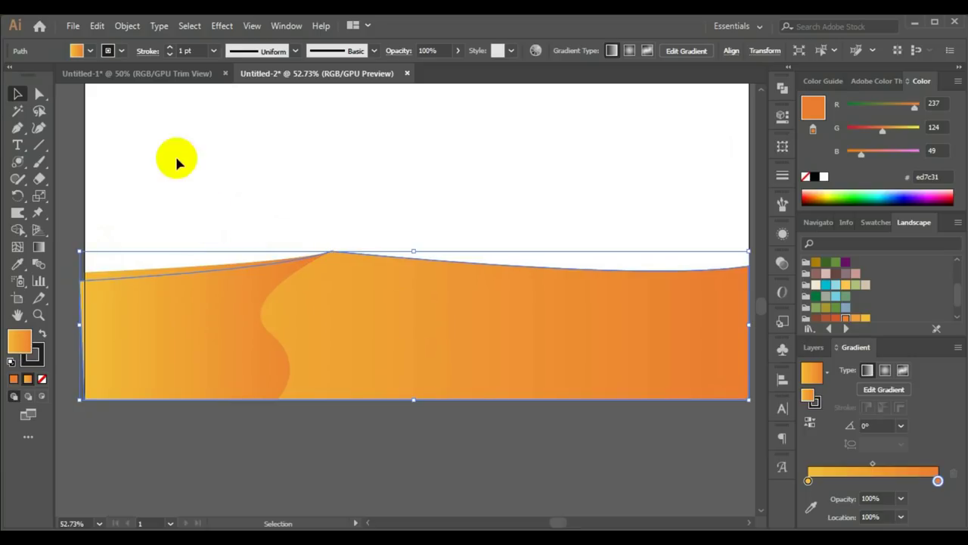
pyautogui.click(121, 51)
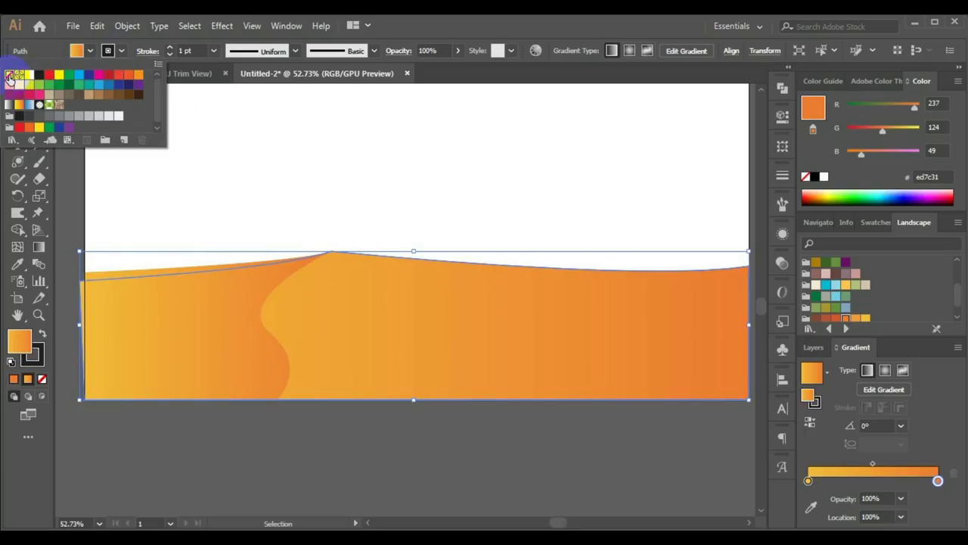
pyautogui.click(9, 78)
pyautogui.click(447, 438)
pyautogui.click(413, 452)
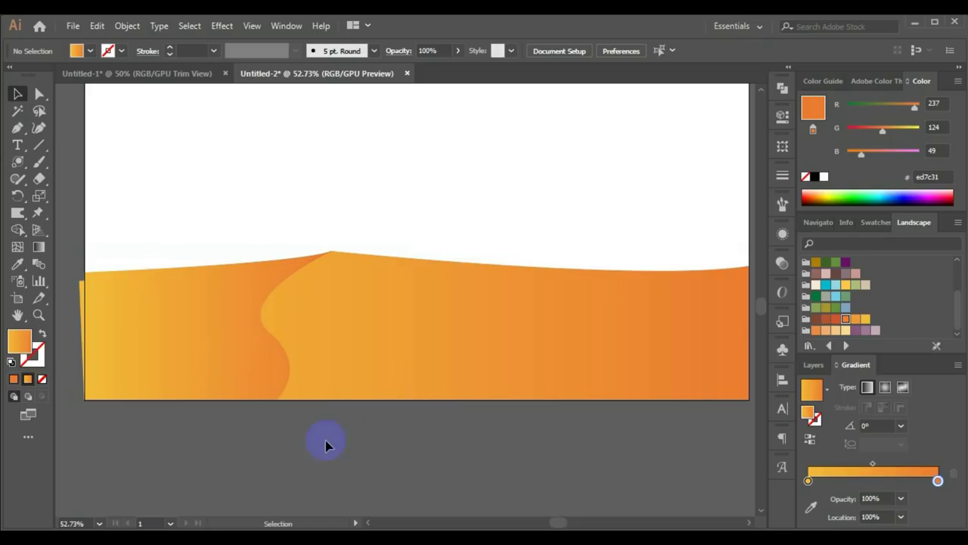
# Darken the shadow shape's gradient to brown by raising K to 46 in CMYK mode.
pyautogui.click(233, 342)
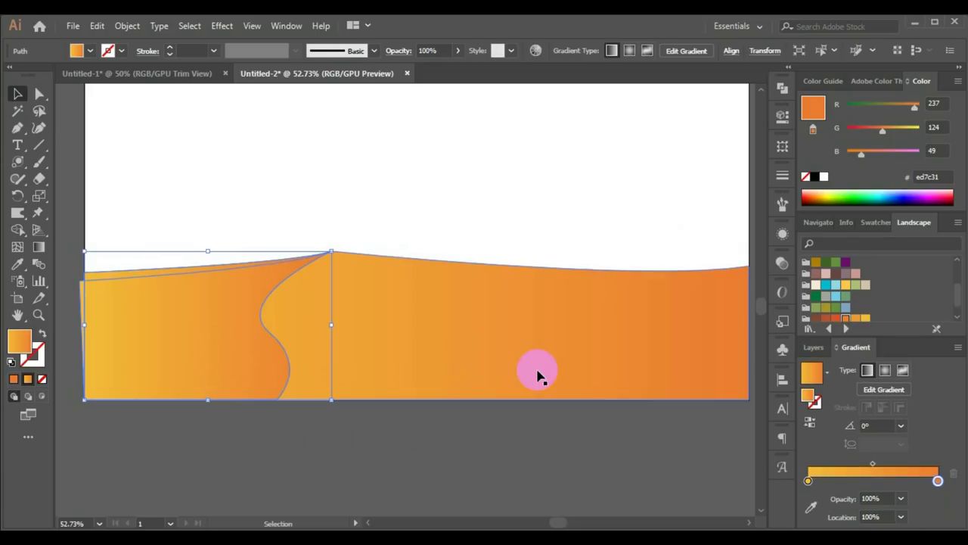
pyautogui.click(957, 81)
pyautogui.click(845, 153)
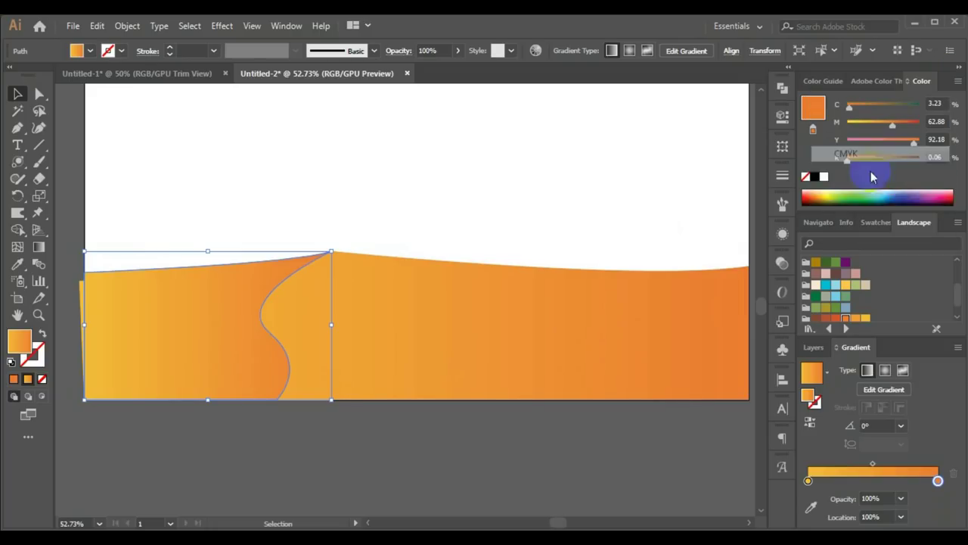
pyautogui.click(882, 159)
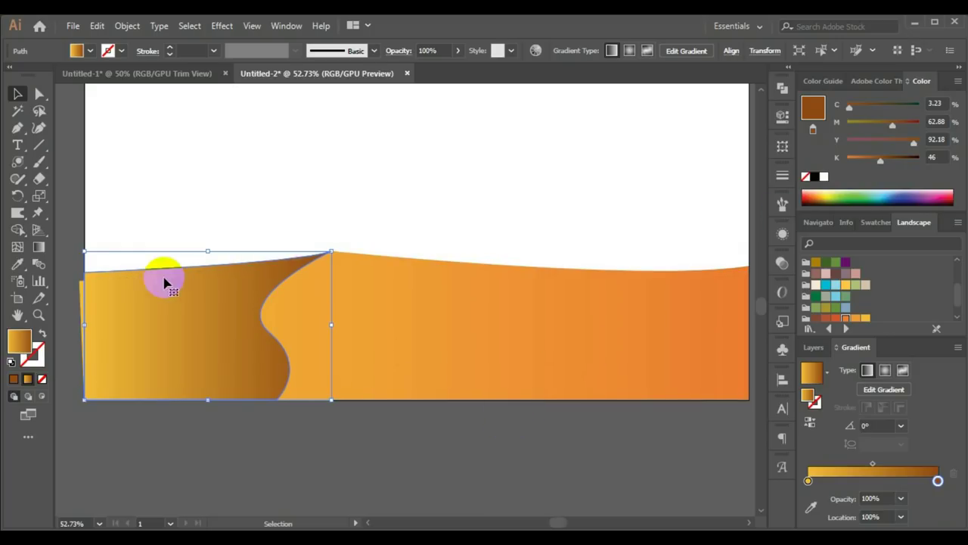
pyautogui.click(412, 484)
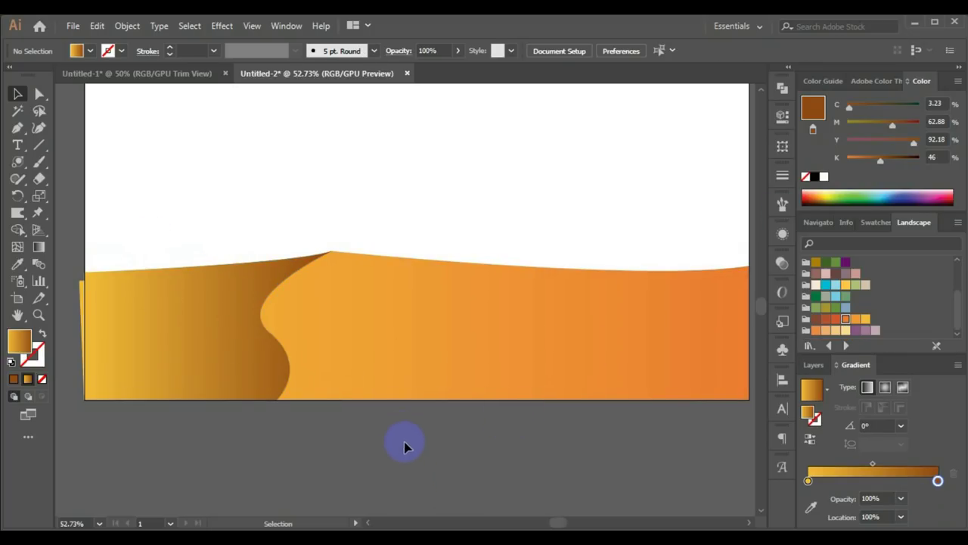
pyautogui.keyDown('alt'); pyautogui.scroll(-2, 393, 393); pyautogui.keyUp('alt')
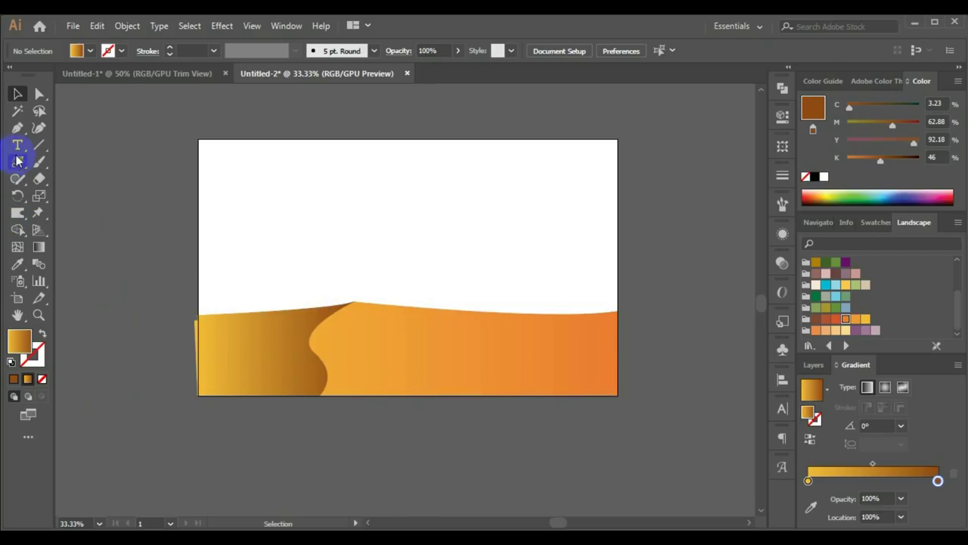
# Move the dune gradient's start stop toward the shadow and make it bright yellow (M 0).
pyautogui.click(394, 352)
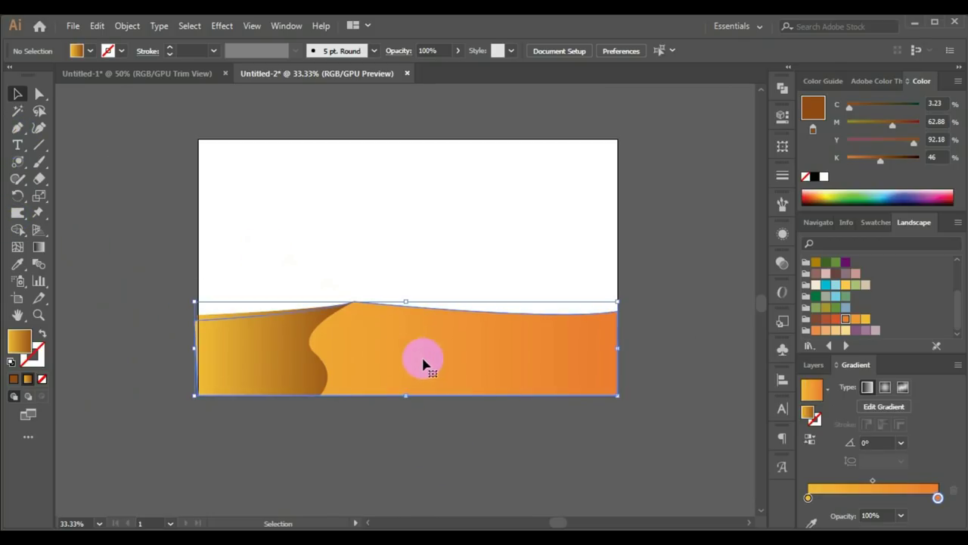
pyautogui.click(42, 252)
pyautogui.click(199, 348)
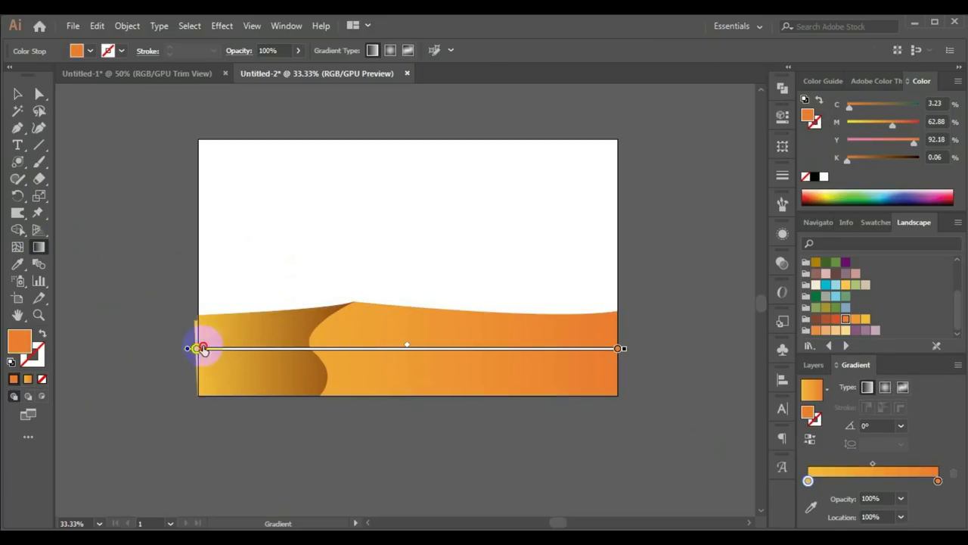
pyautogui.moveTo(203, 350); pyautogui.dragTo(312, 349)
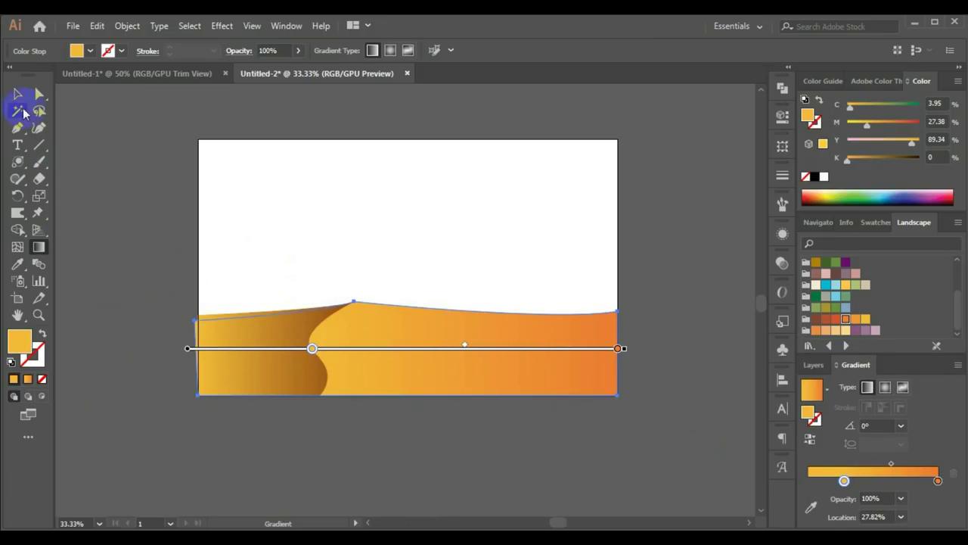
pyautogui.click(17, 94)
pyautogui.click(313, 371)
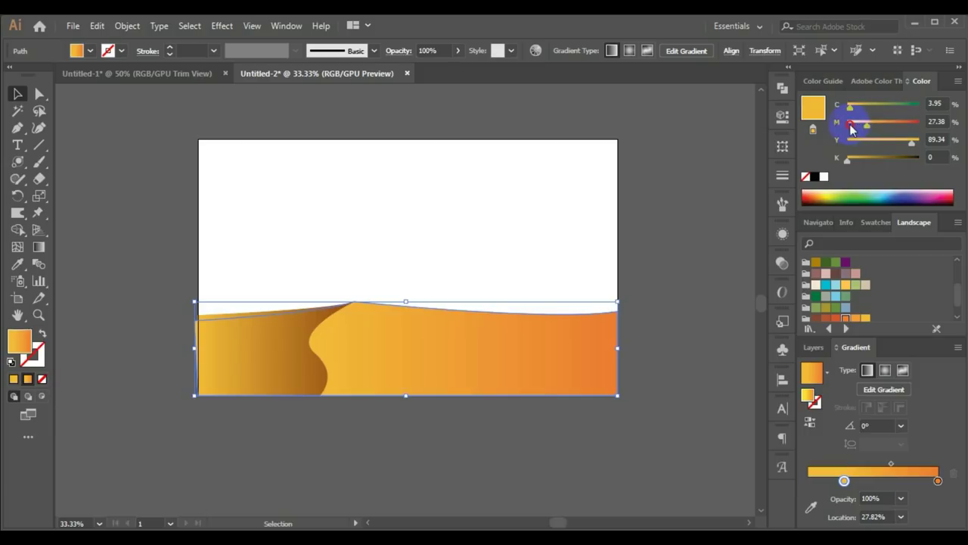
pyautogui.moveTo(851, 129); pyautogui.dragTo(846, 124)
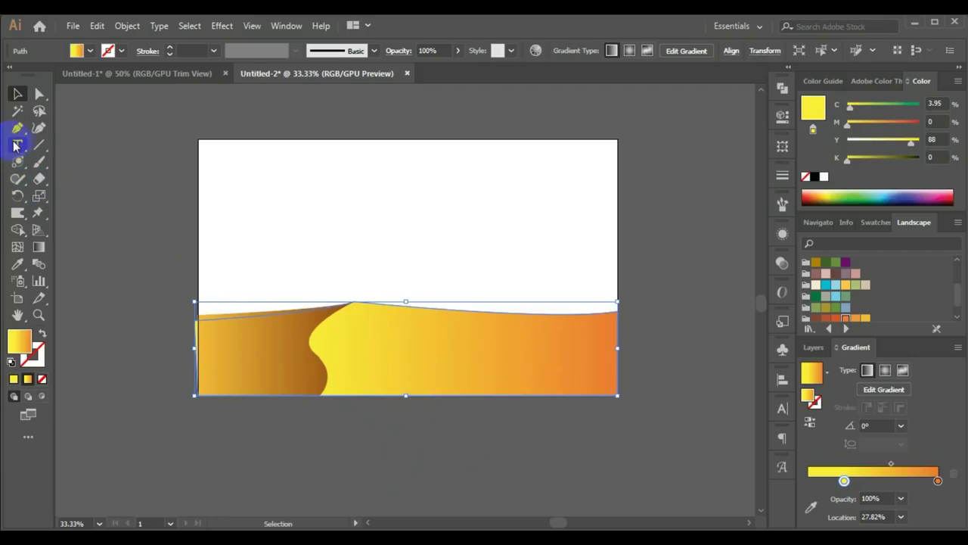
pyautogui.moveTo(20, 164); pyautogui.dragTo(61, 161)
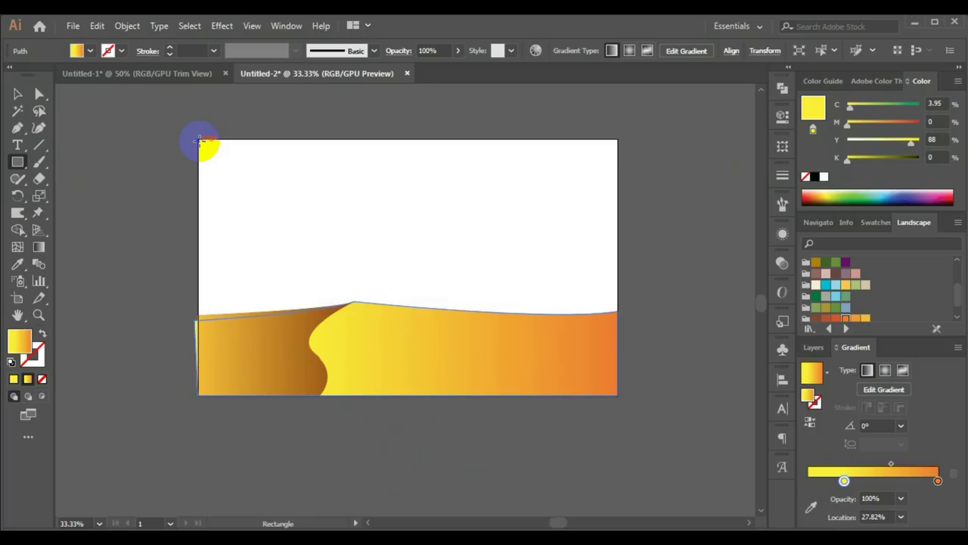
# Draw a full-artboard sky rectangle with a vertical 90° gradient, orange at the top.
pyautogui.moveTo(199, 140); pyautogui.dragTo(618, 393)
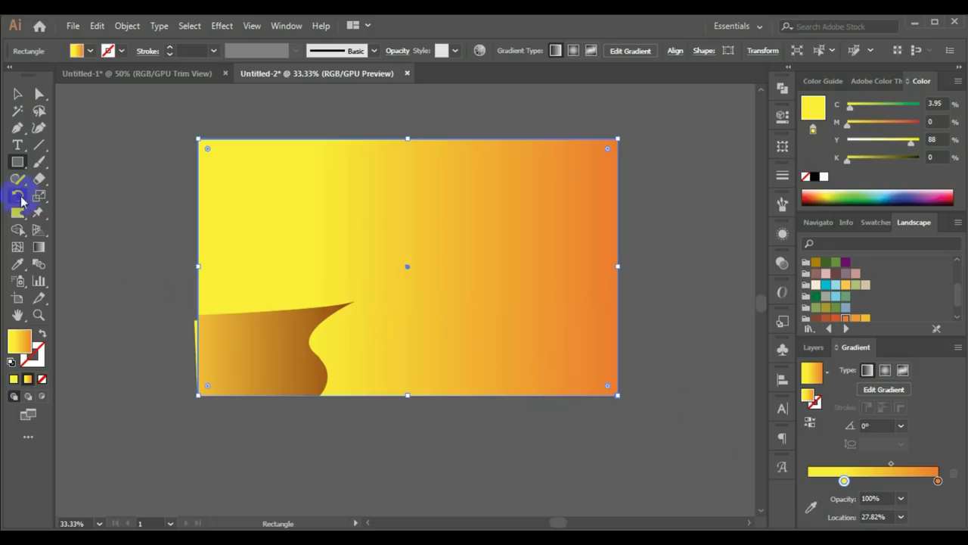
pyautogui.click(38, 247)
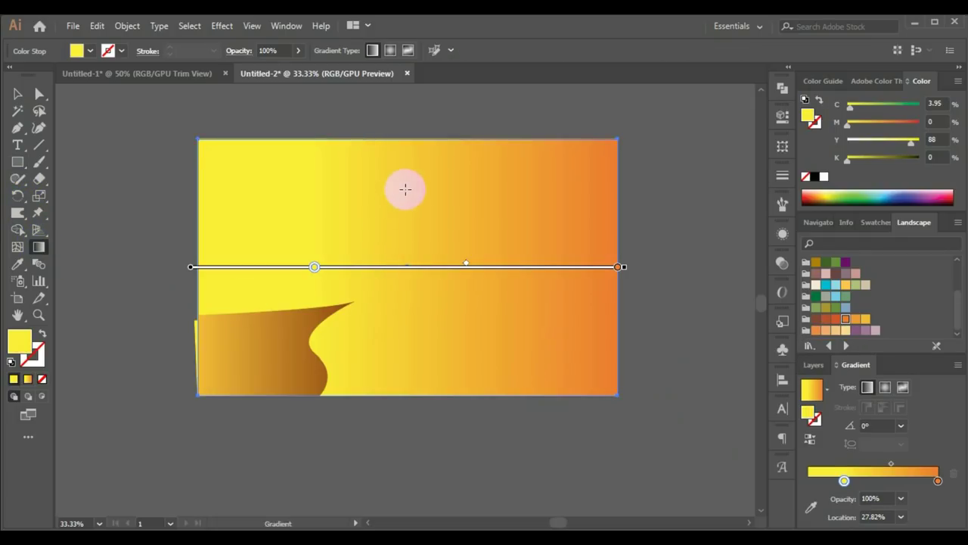
pyautogui.moveTo(405, 183); pyautogui.dragTo(404, 366)
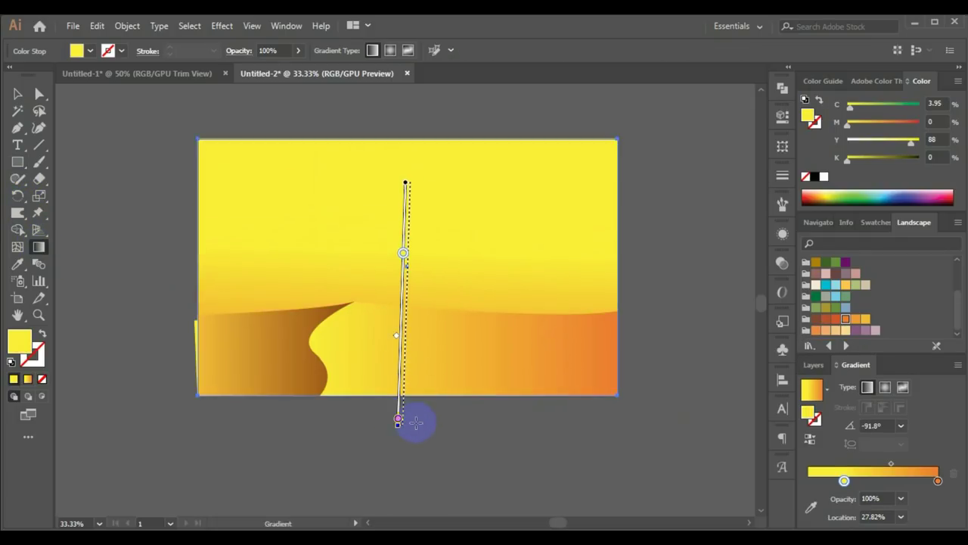
pyautogui.moveTo(415, 429)
pyautogui.mouseDown()
pyautogui.moveTo(427, 185)
pyautogui.moveTo(418, 181)
pyautogui.mouseUp()
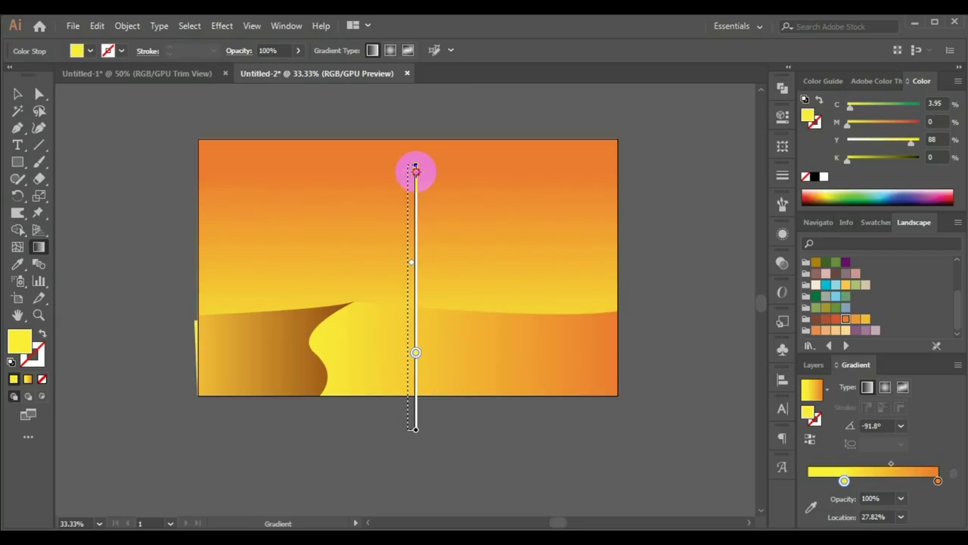
pyautogui.moveTo(415, 168); pyautogui.dragTo(415, 168)
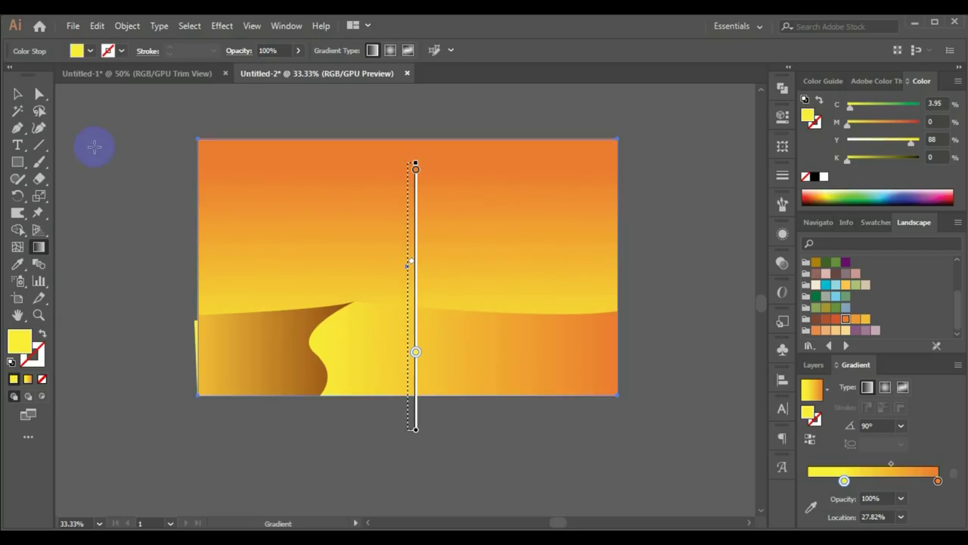
# Make the sky's horizon stop paler yellow (Y 49) and rerun the gradient from horizon to top.
pyautogui.moveTo(841, 484); pyautogui.dragTo(808, 483)
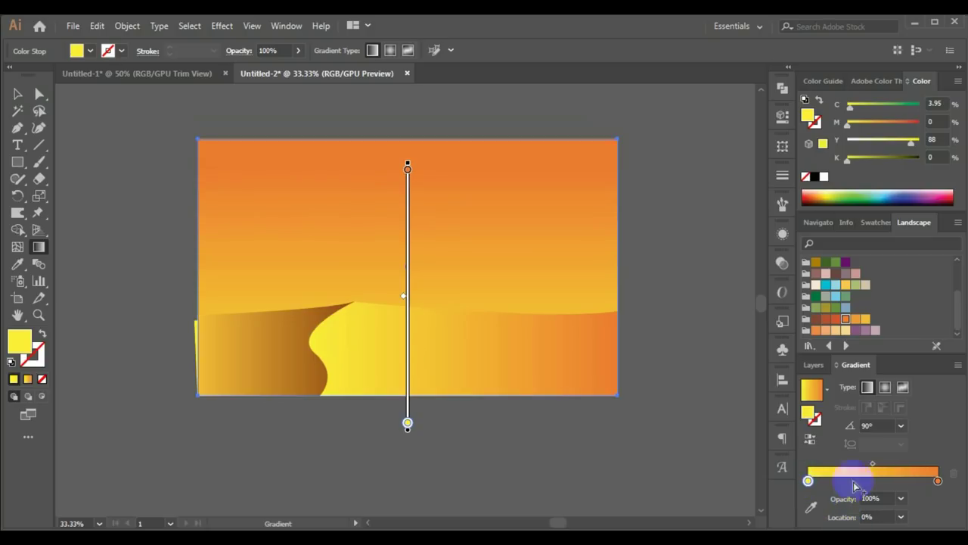
pyautogui.moveTo(937, 482); pyautogui.dragTo(938, 480)
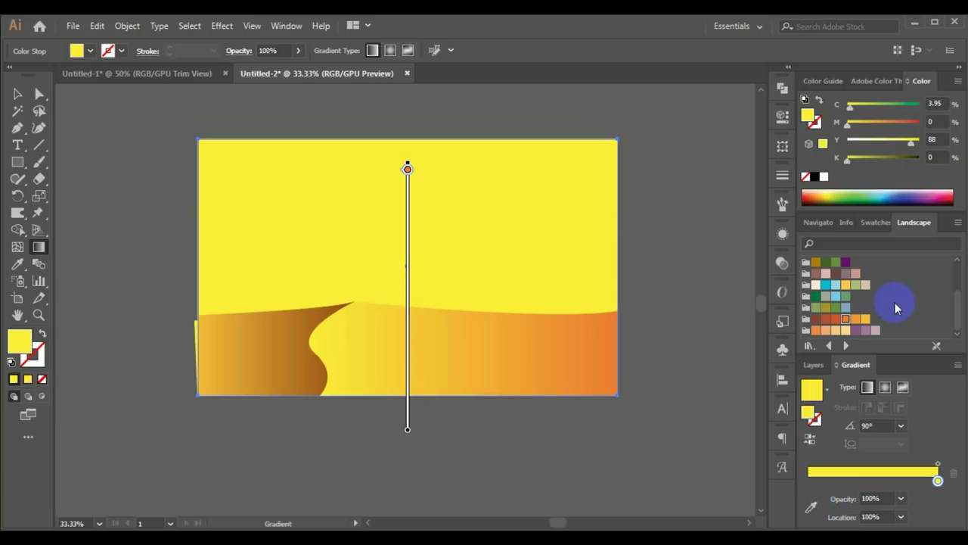
pyautogui.hotkey('ctrl', 'z')
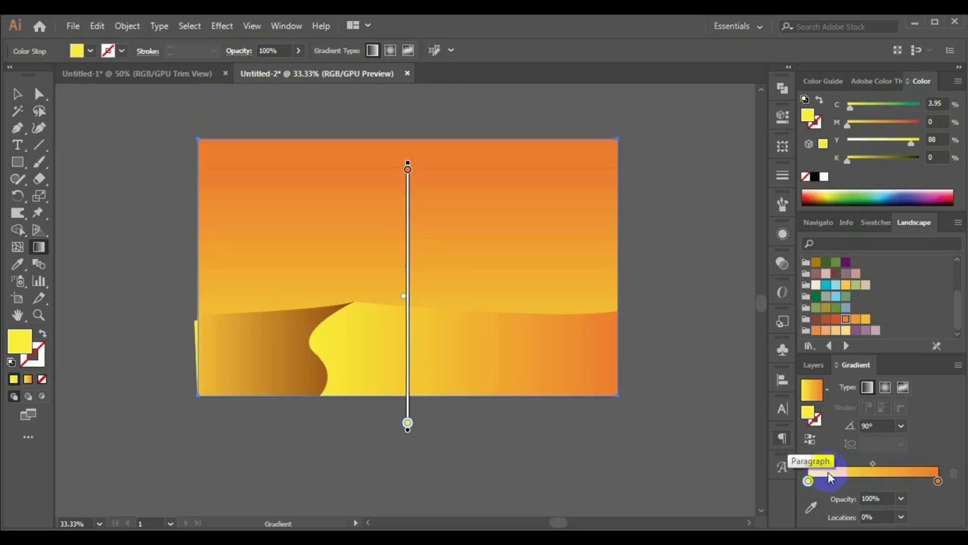
pyautogui.click(810, 482)
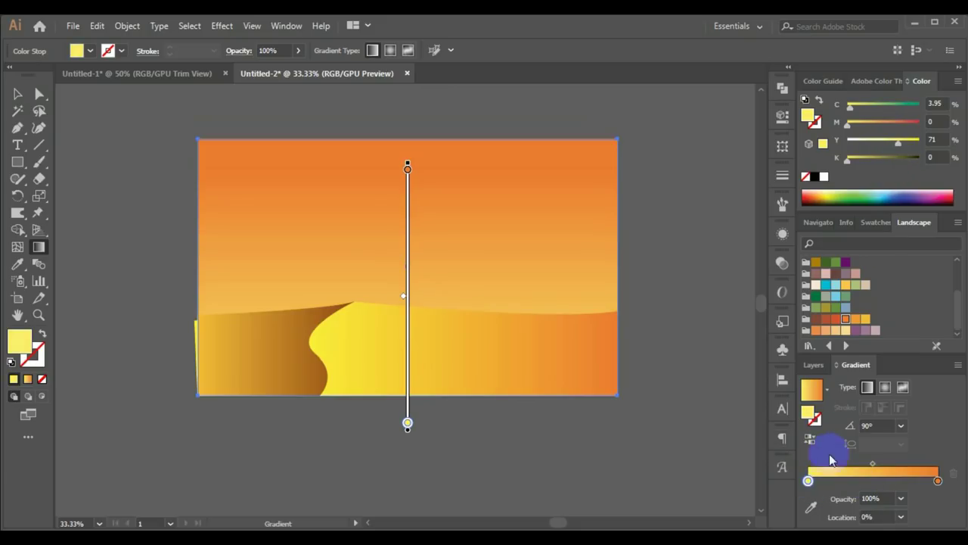
pyautogui.moveTo(911, 149); pyautogui.dragTo(885, 146)
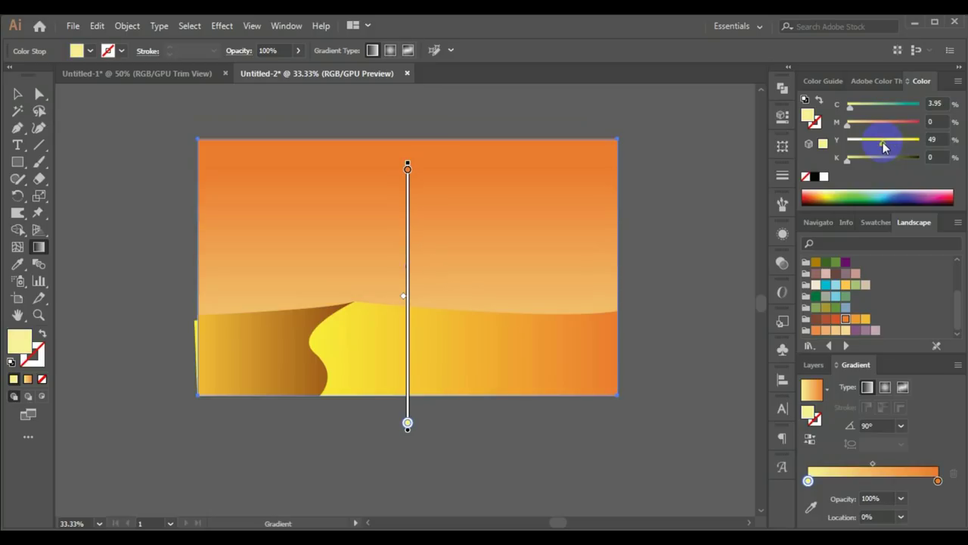
pyautogui.moveTo(431, 383); pyautogui.dragTo(431, 142)
pyautogui.moveTo(448, 351); pyautogui.dragTo(449, 151)
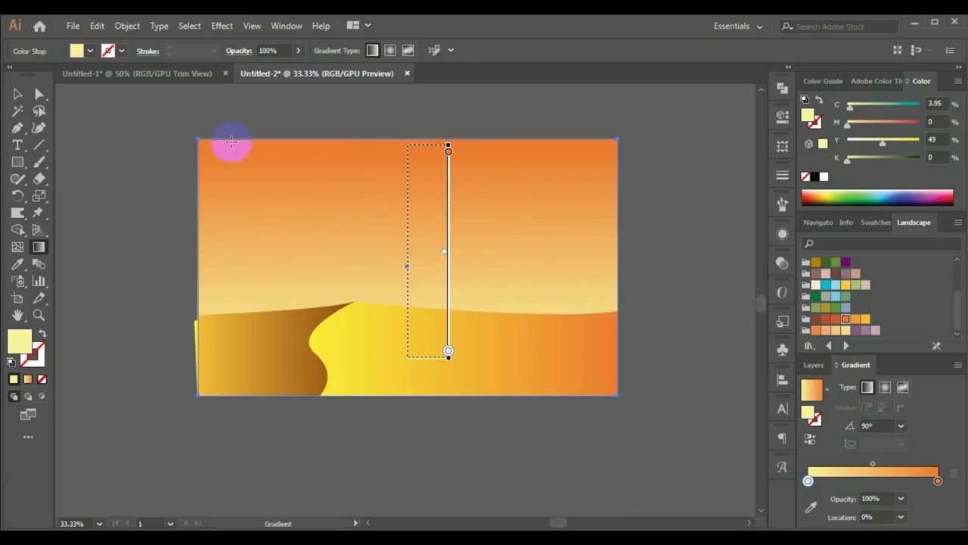
pyautogui.click(20, 100)
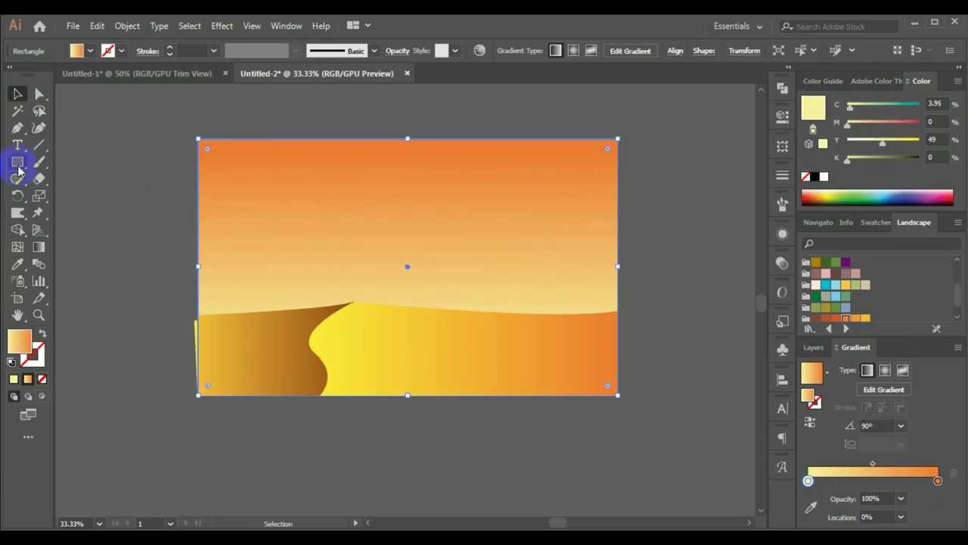
# Draw two closed back-dune shapes on the horizon and angle a gradient across one.
pyautogui.click(18, 129)
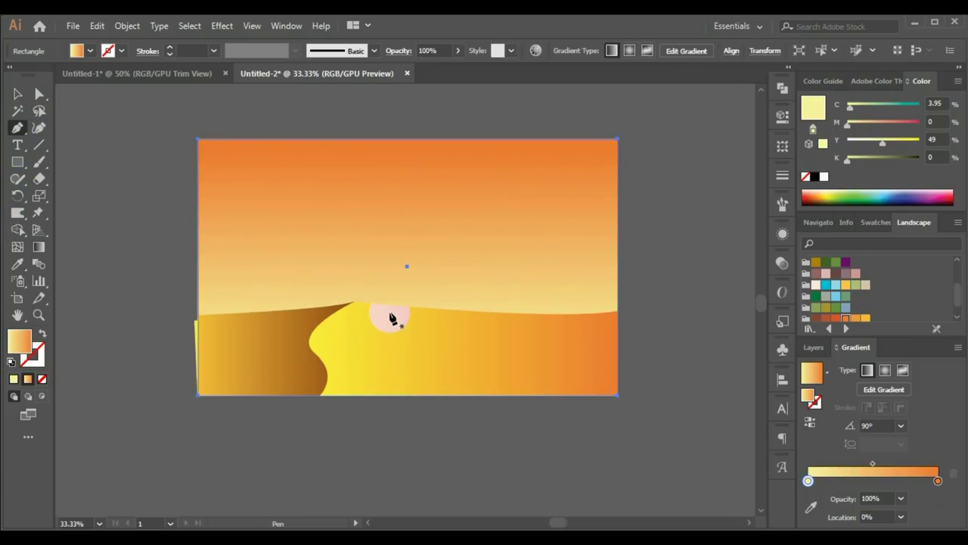
pyautogui.click(357, 309)
pyautogui.click(512, 290)
pyautogui.moveTo(642, 308); pyautogui.dragTo(675, 306)
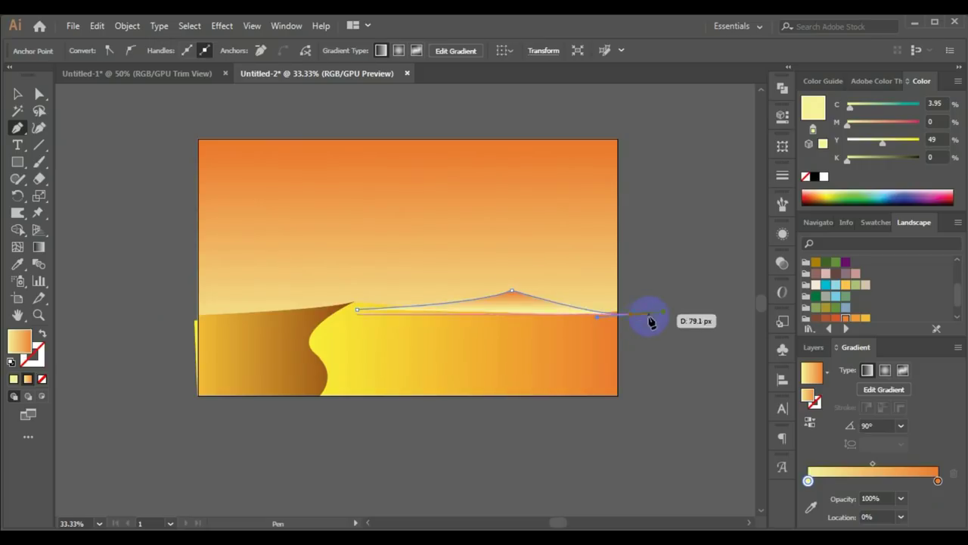
pyautogui.click(639, 373)
pyautogui.click(357, 310)
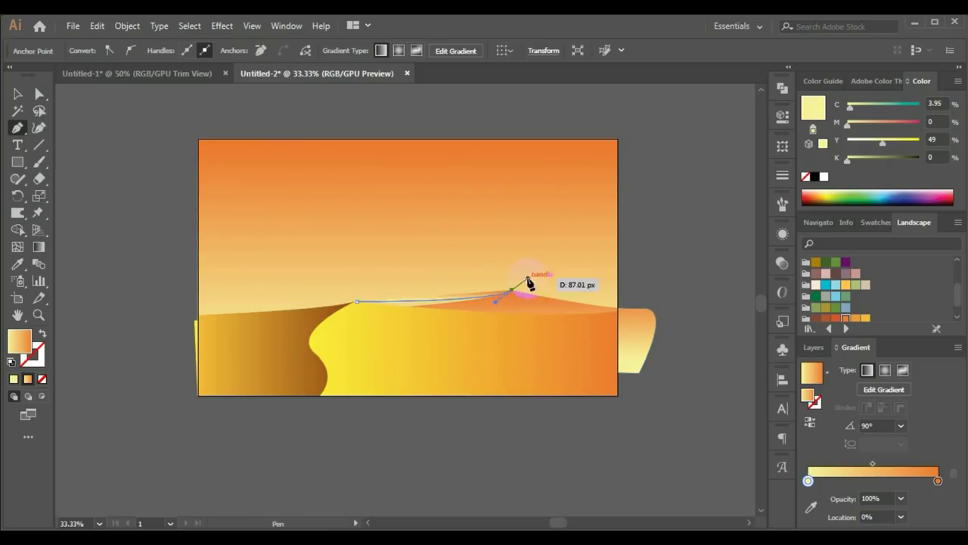
pyautogui.moveTo(474, 335); pyautogui.dragTo(488, 341)
pyautogui.click(369, 337)
pyautogui.click(357, 302)
pyautogui.click(512, 291)
pyautogui.click(474, 335)
pyautogui.press('g')
pyautogui.moveTo(504, 285); pyautogui.dragTo(404, 318)
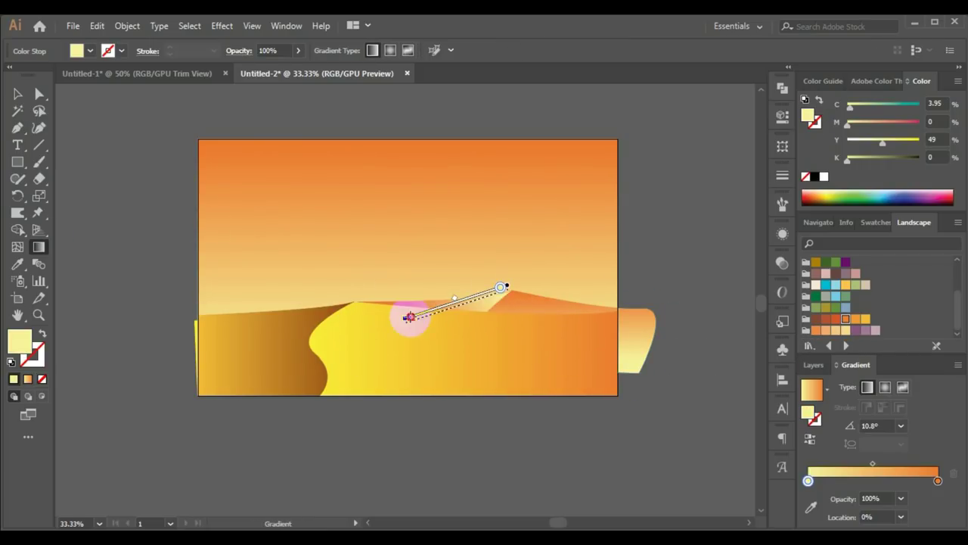
pyautogui.press('v')
# Draw a long back-dune ridge extending past the artboard edges and send it to the back.
pyautogui.click(452, 409)
pyautogui.click(17, 127)
pyautogui.click(186, 289)
pyautogui.click(443, 277)
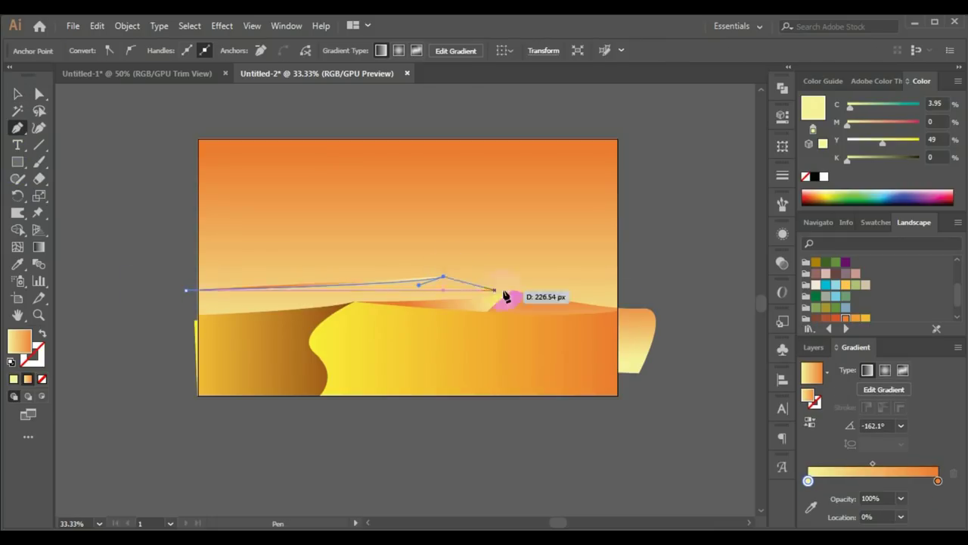
pyautogui.click(616, 298)
pyautogui.click(199, 395)
pyautogui.click(186, 289)
pyautogui.hotkey('ctrl', 'shift', '[')
# Add another curved dune shape and lower the back dune's left corner point.
pyautogui.click(198, 282)
pyautogui.click(443, 277)
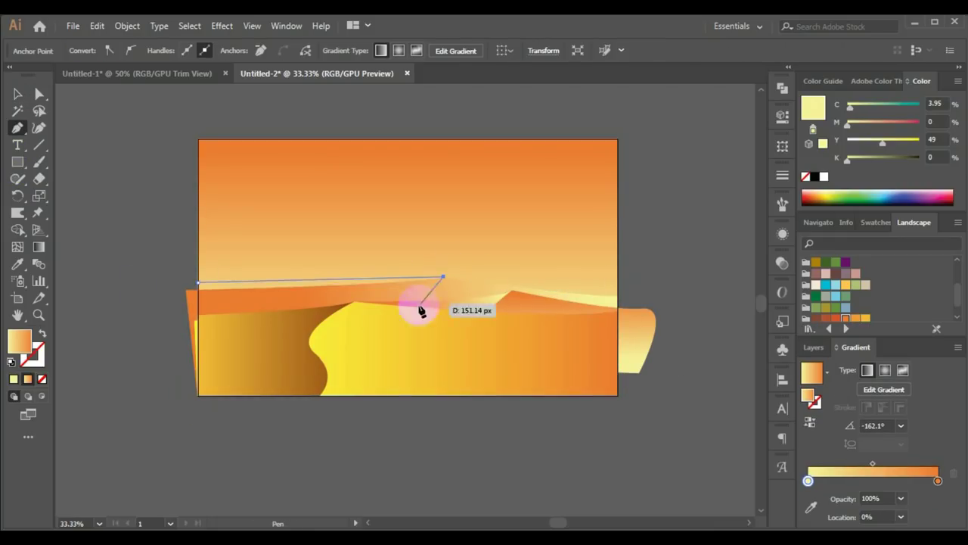
pyautogui.moveTo(451, 332); pyautogui.dragTo(483, 336)
pyautogui.click(282, 401)
pyautogui.click(198, 316)
pyautogui.click(39, 93)
pyautogui.moveTo(186, 290); pyautogui.dragTo(195, 310)
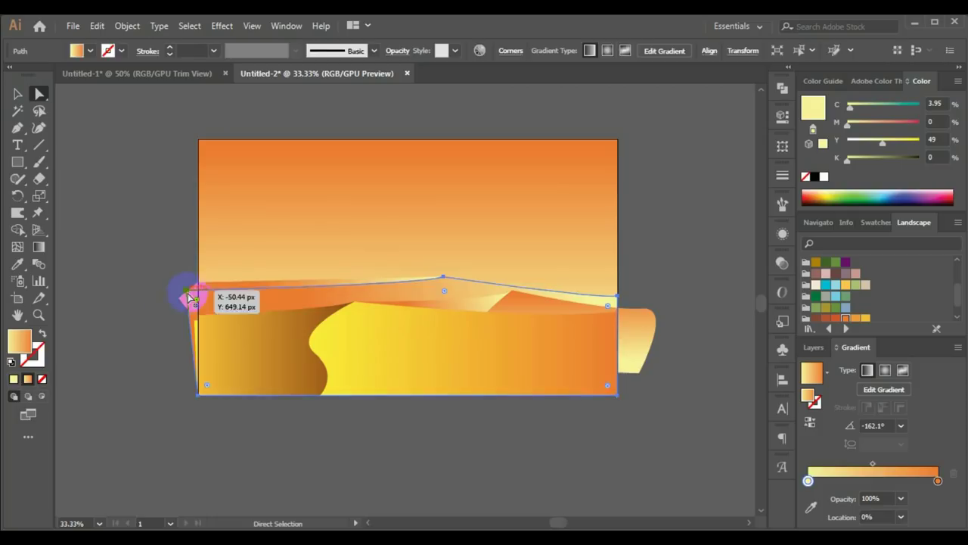
pyautogui.click(106, 173)
pyautogui.press('v')
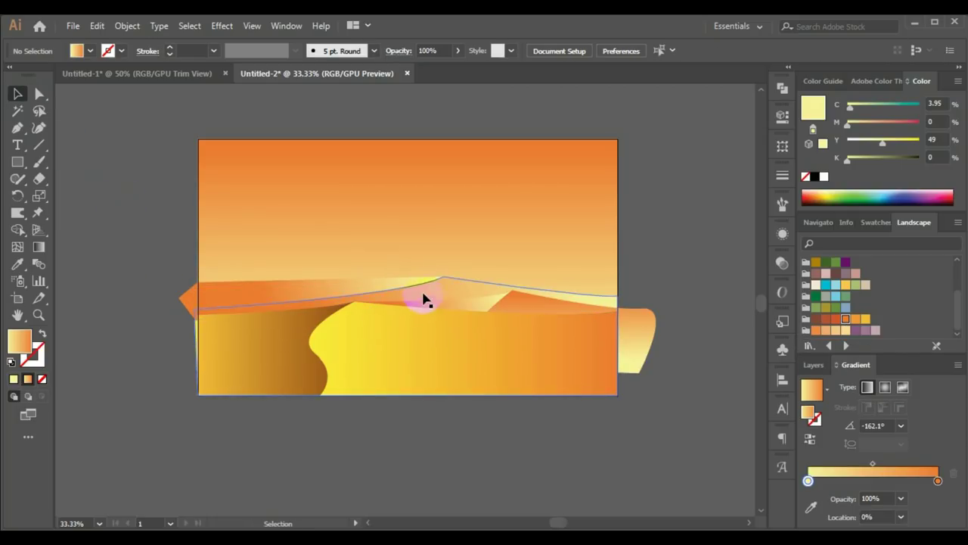
pyautogui.click(454, 295)
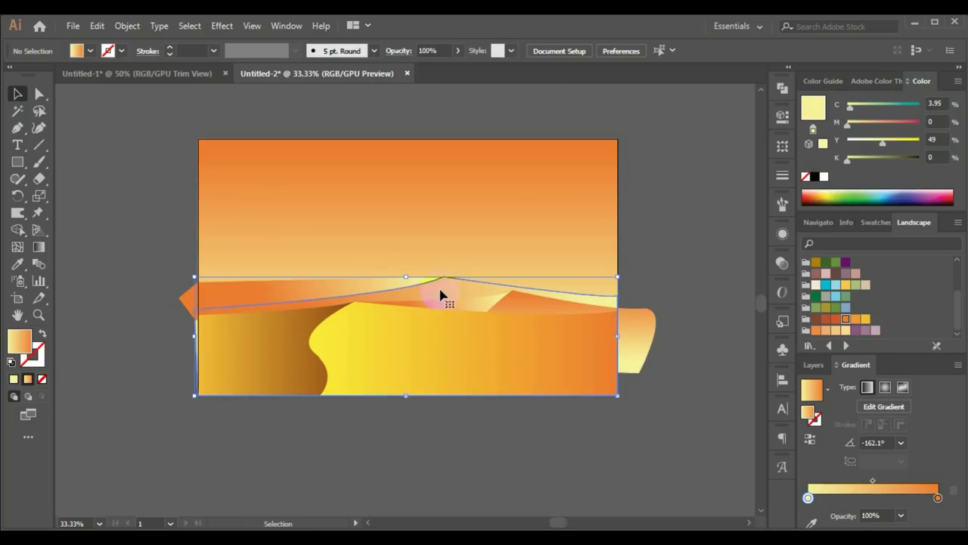
# Redraw the back dunes' gradients, the main one at -7.2° from pale yellow to orange.
pyautogui.click(40, 247)
pyautogui.click(499, 350)
pyautogui.moveTo(455, 282)
pyautogui.mouseDown()
pyautogui.moveTo(506, 338)
pyautogui.moveTo(401, 337)
pyautogui.mouseUp()
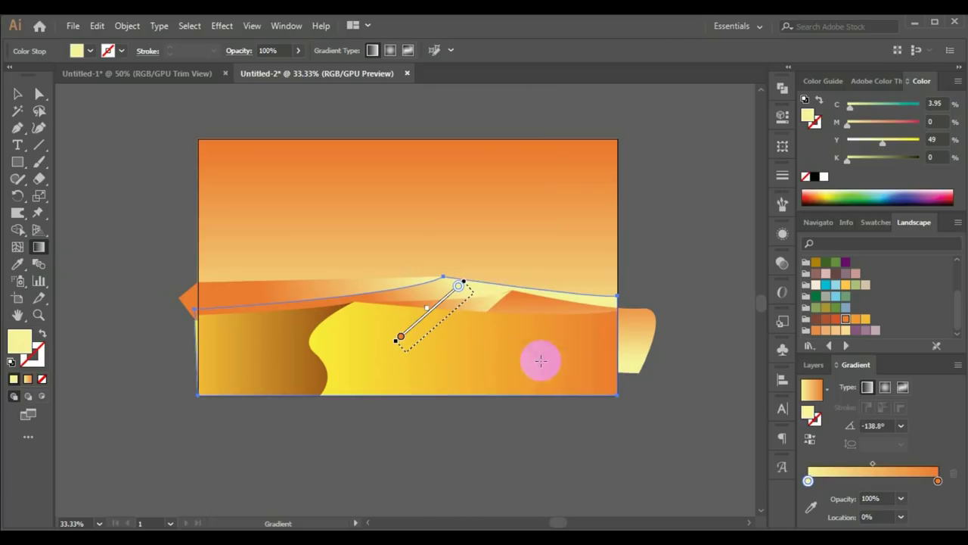
pyautogui.moveTo(541, 360); pyautogui.dragTo(453, 291)
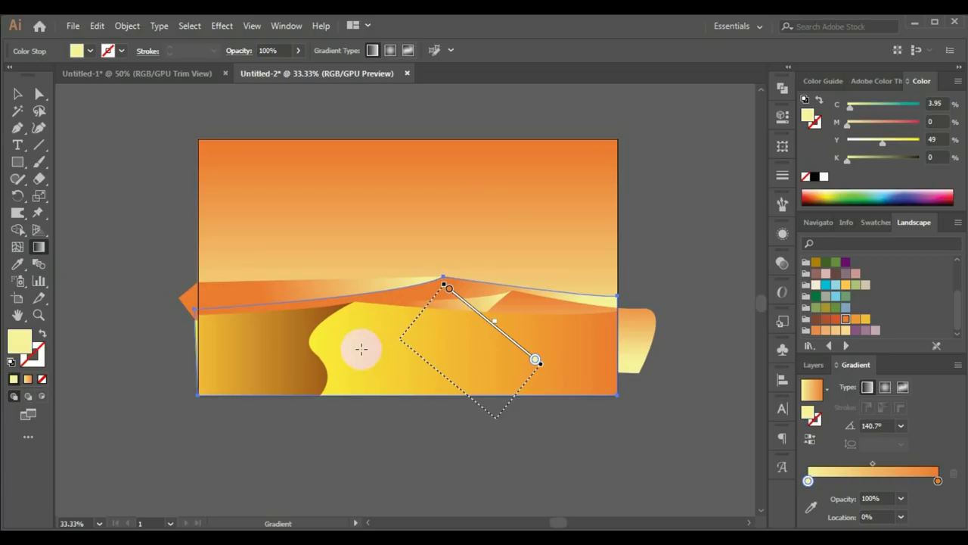
pyautogui.moveTo(415, 300); pyautogui.dragTo(497, 365)
pyautogui.keyDown('ctrl'); pyautogui.click(308, 289); pyautogui.keyUp('ctrl')
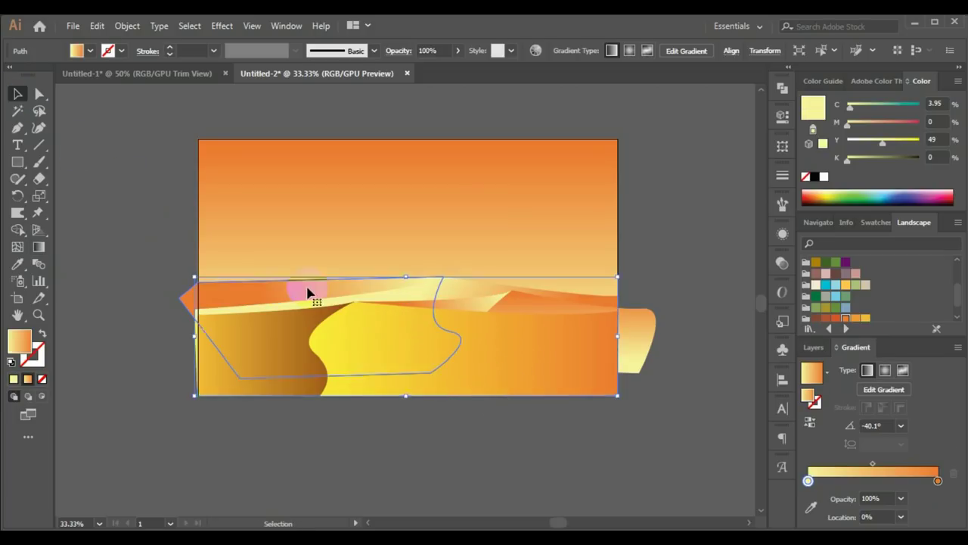
pyautogui.moveTo(264, 328); pyautogui.dragTo(368, 297)
# Rerun the large front dune's gradient from left to right.
pyautogui.click(18, 93)
pyautogui.click(454, 356)
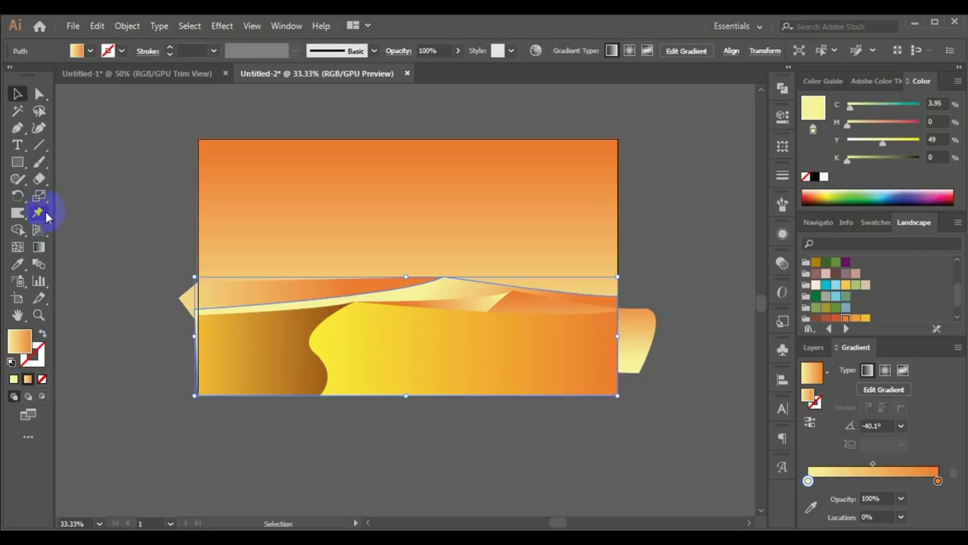
pyautogui.click(38, 246)
pyautogui.moveTo(261, 320); pyautogui.dragTo(590, 361)
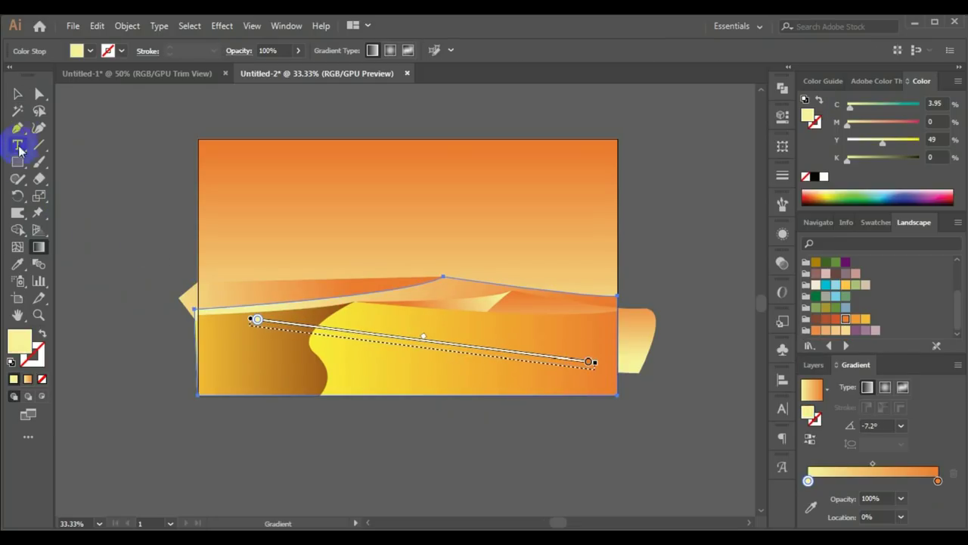
pyautogui.click(18, 94)
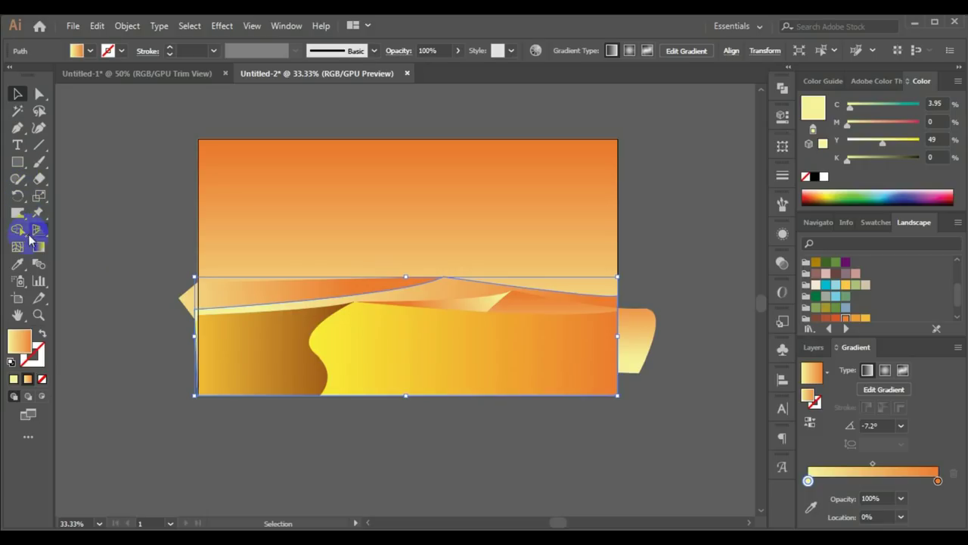
# Draw a closed four-point sand shape extending past the artboard's left, right and bottom edges.
pyautogui.click(17, 130)
pyautogui.click(187, 266)
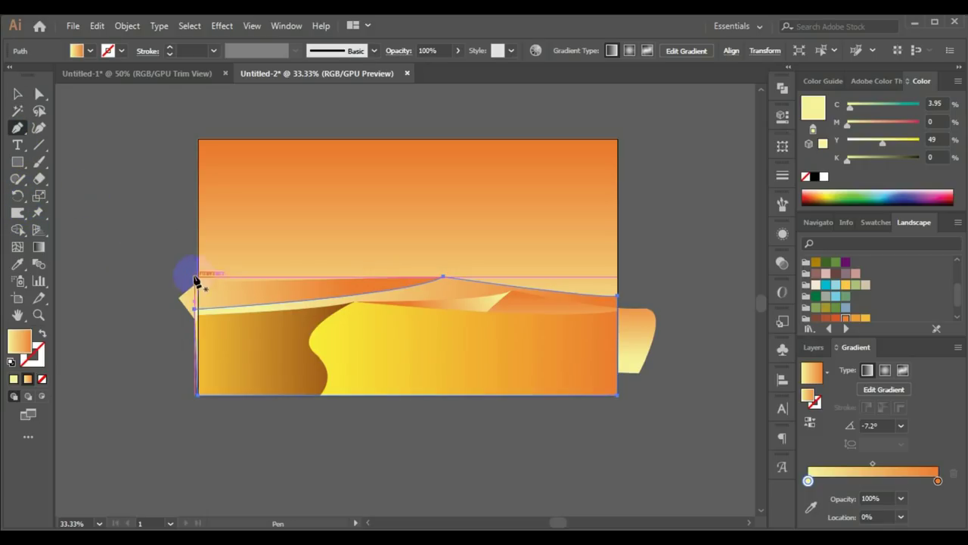
pyautogui.moveTo(473, 261); pyautogui.dragTo(514, 270)
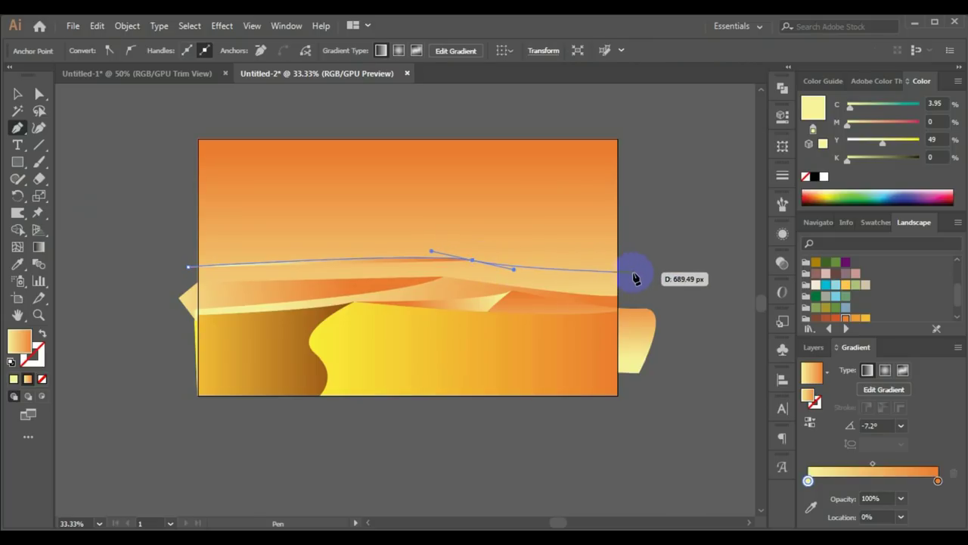
pyautogui.click(628, 270)
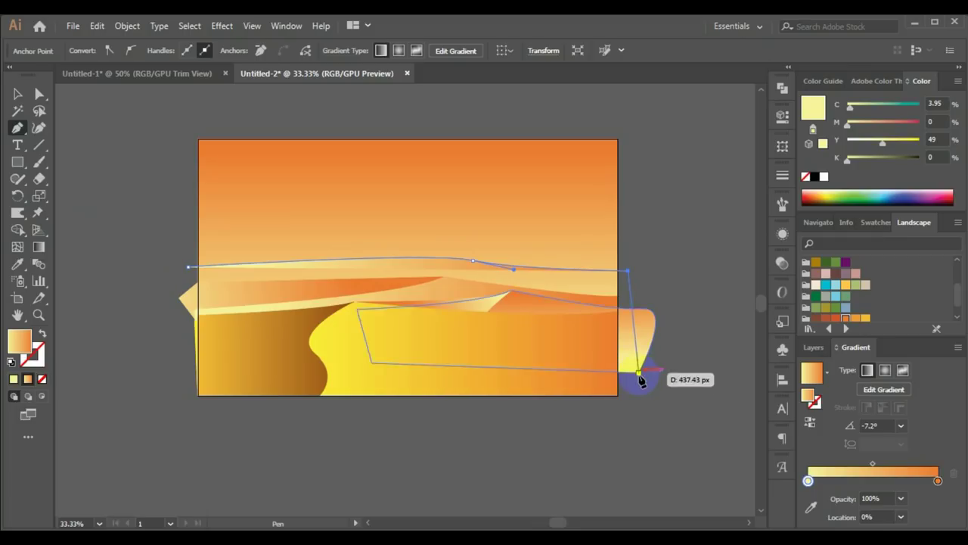
pyautogui.click(628, 427)
pyautogui.click(168, 416)
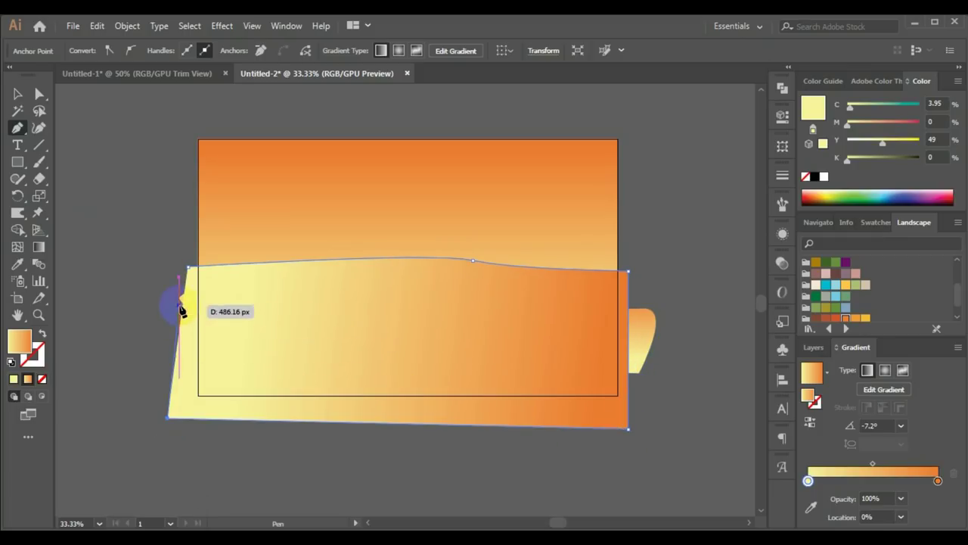
pyautogui.click(189, 270)
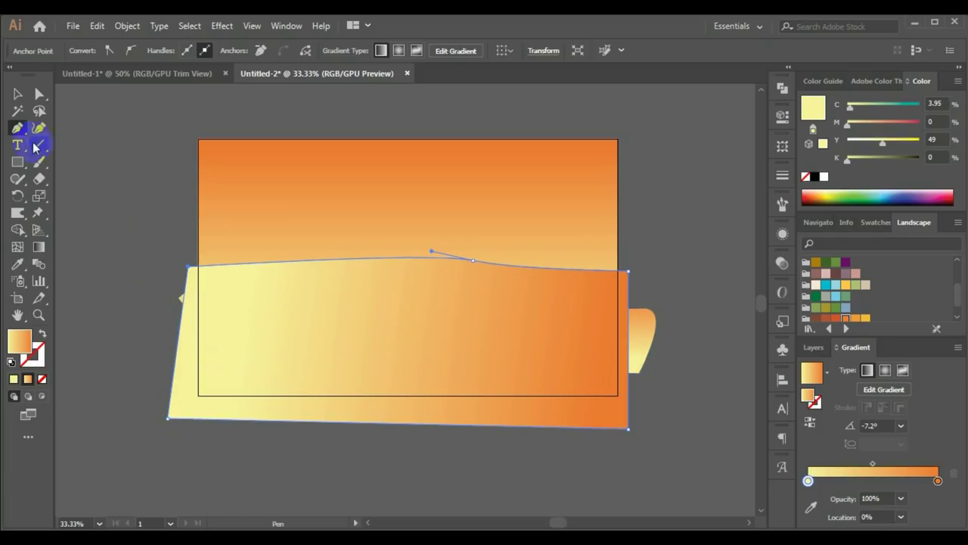
# Give the sand shape a vertical bottom-to-top gradient, then deselect it.
pyautogui.click(18, 96)
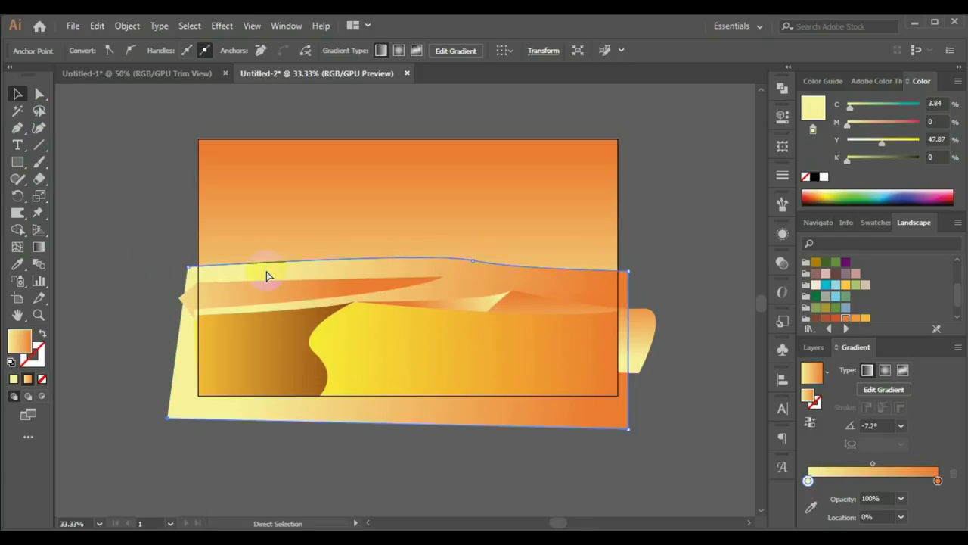
pyautogui.click(38, 245)
pyautogui.moveTo(396, 445)
pyautogui.mouseDown()
pyautogui.moveTo(420, 208)
pyautogui.moveTo(403, 151)
pyautogui.mouseUp()
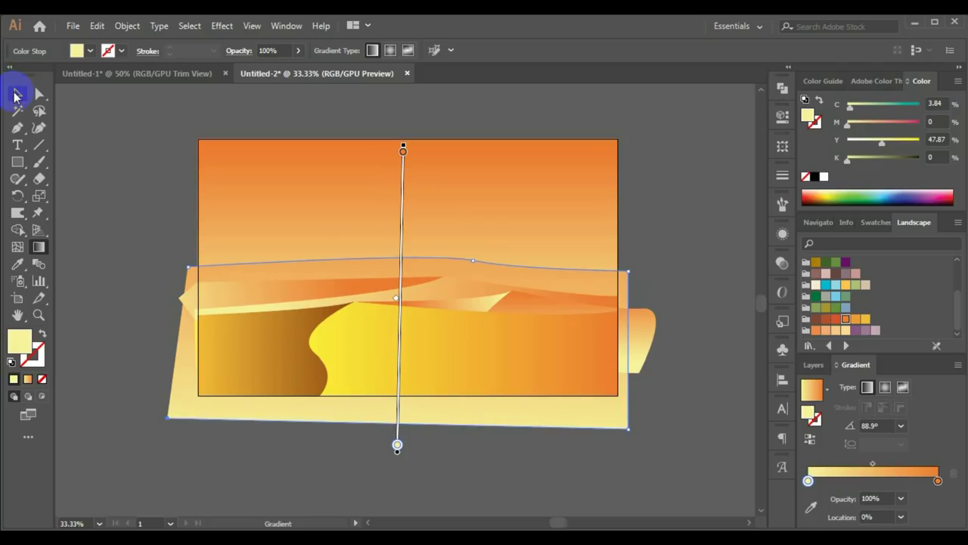
pyautogui.click(16, 93)
pyautogui.click(145, 255)
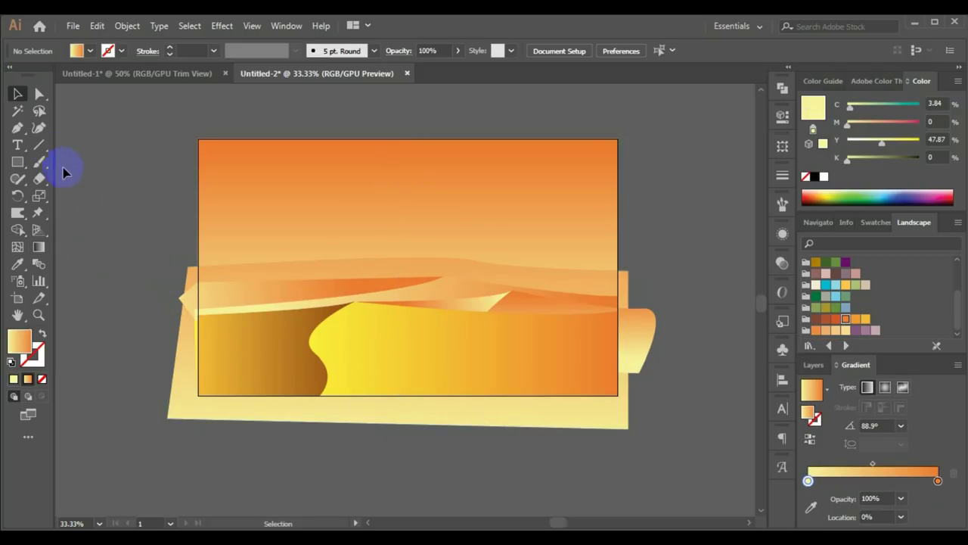
# Draw the pyramid triangle on the horizon and shade it vertically from base to apex.
pyautogui.click(17, 132)
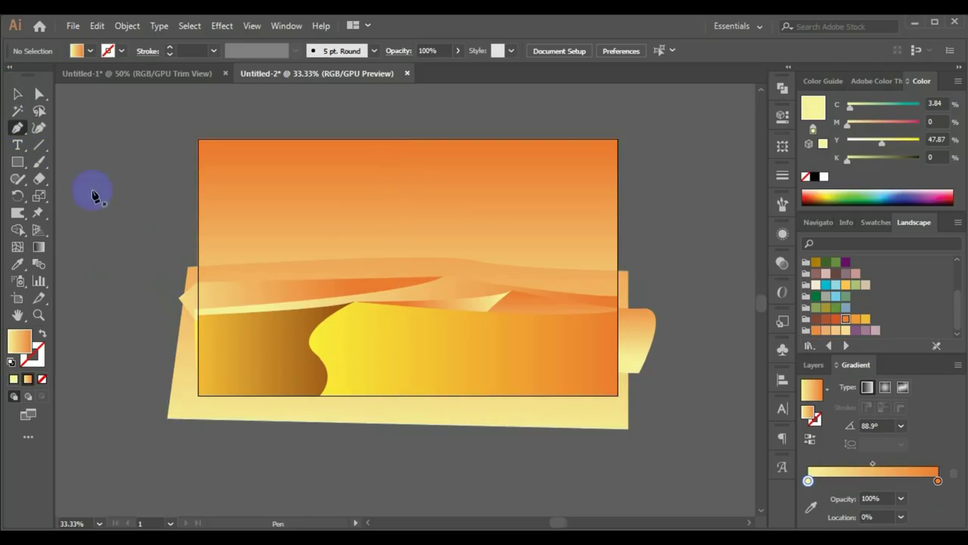
pyautogui.click(229, 272)
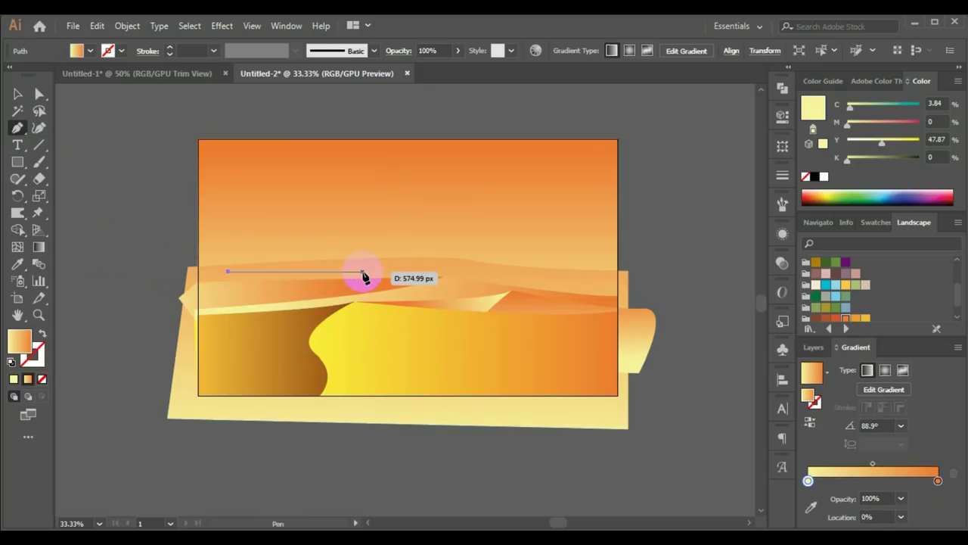
pyautogui.click(368, 271)
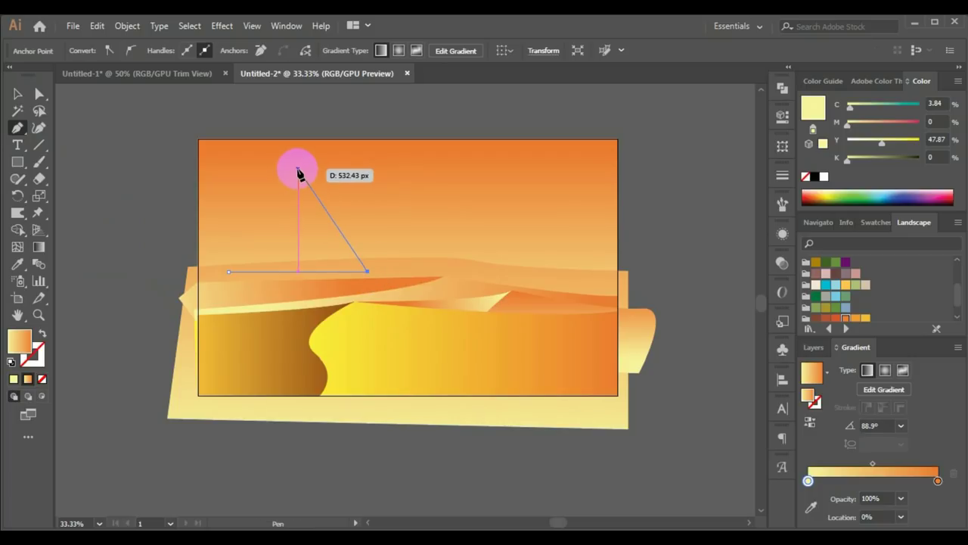
pyautogui.click(297, 171)
pyautogui.click(229, 271)
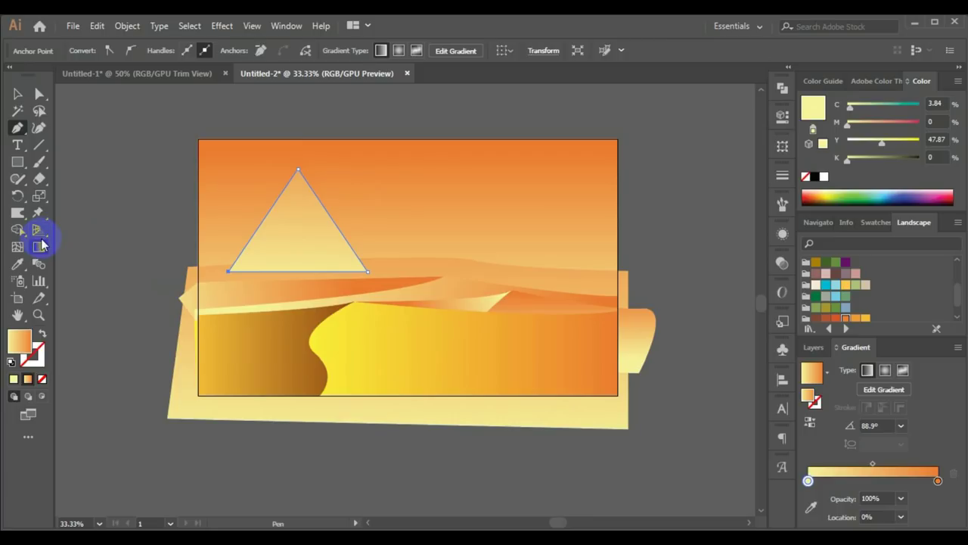
pyautogui.click(38, 247)
pyautogui.moveTo(313, 167); pyautogui.dragTo(317, 254)
pyautogui.moveTo(286, 296); pyautogui.dragTo(286, 195)
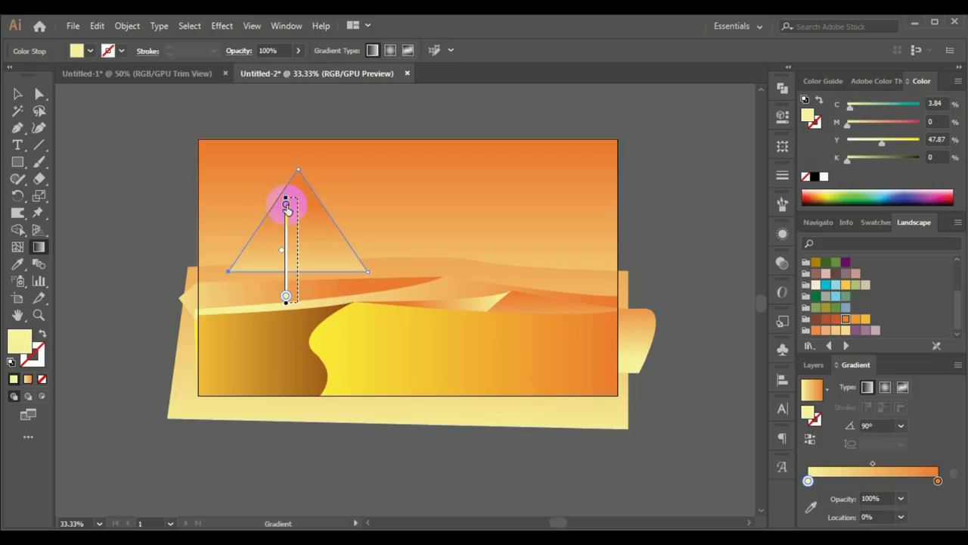
# Add a triangular side face to the pyramid with a diagonal gradient along its edge.
pyautogui.click(17, 127)
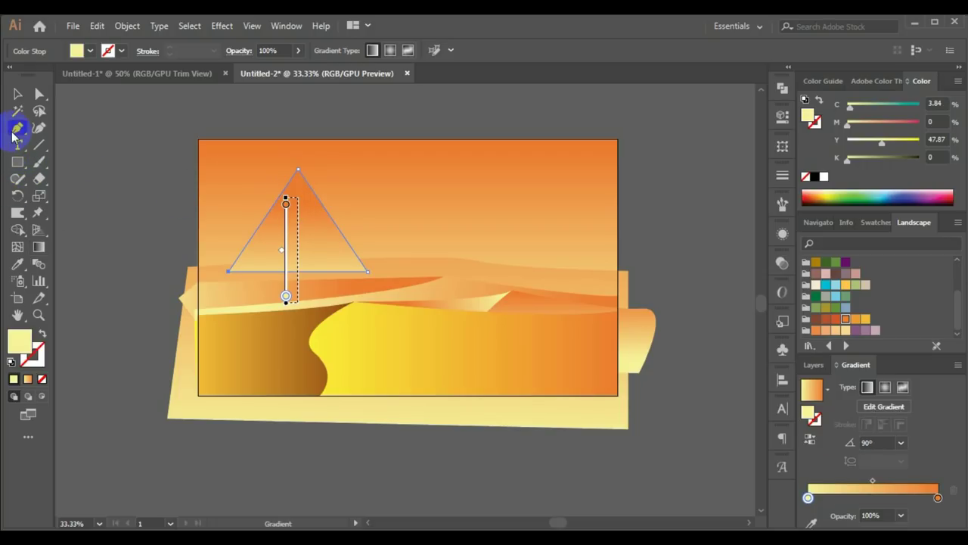
pyautogui.click(397, 266)
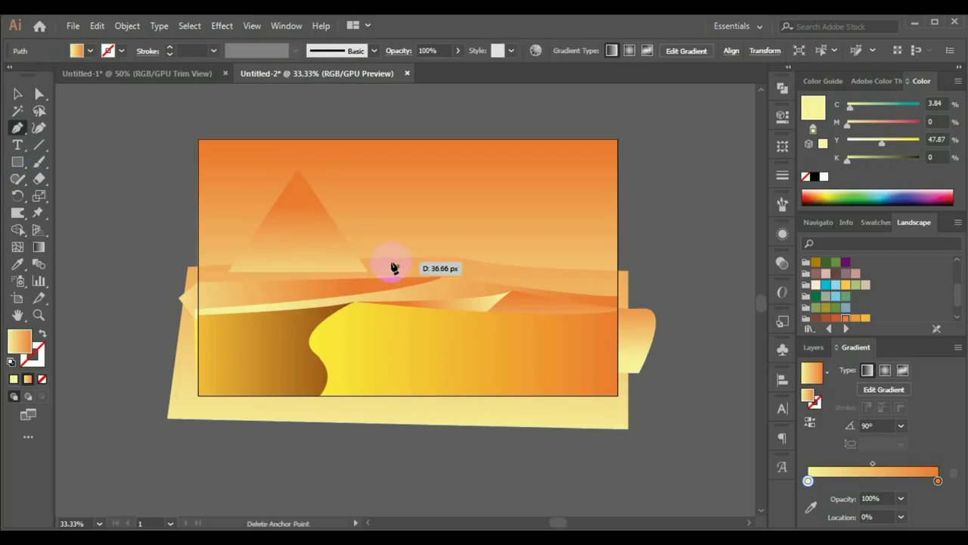
pyautogui.click(299, 168)
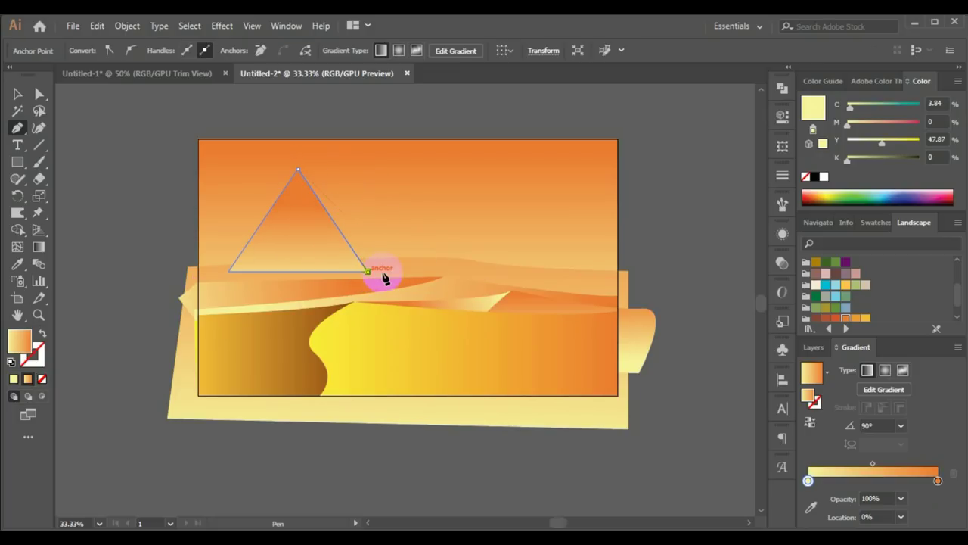
pyautogui.click(371, 273)
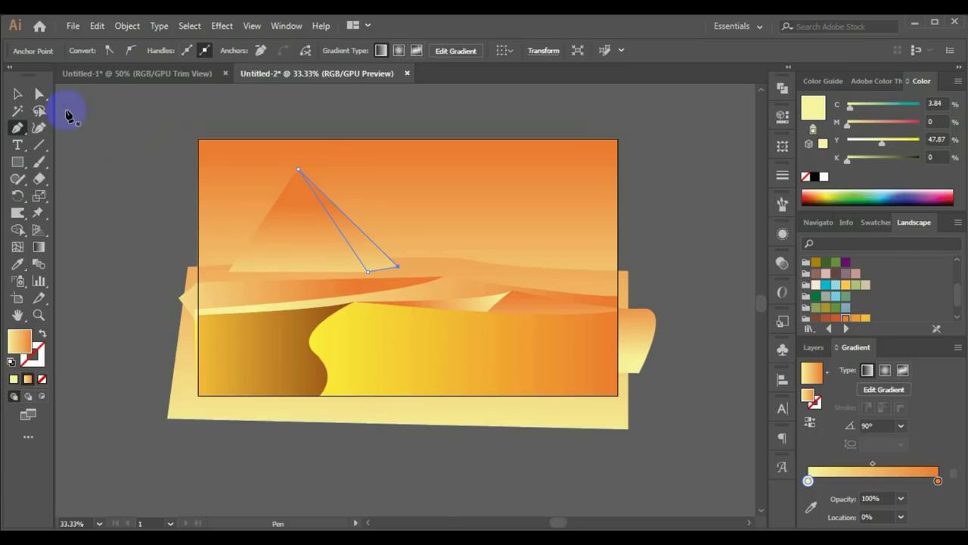
pyautogui.click(18, 95)
pyautogui.click(302, 223)
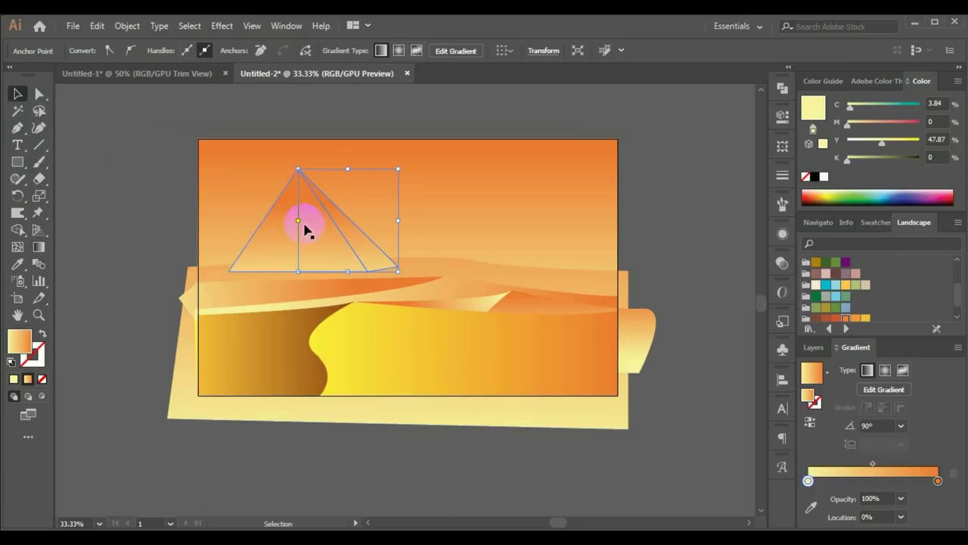
pyautogui.click(39, 247)
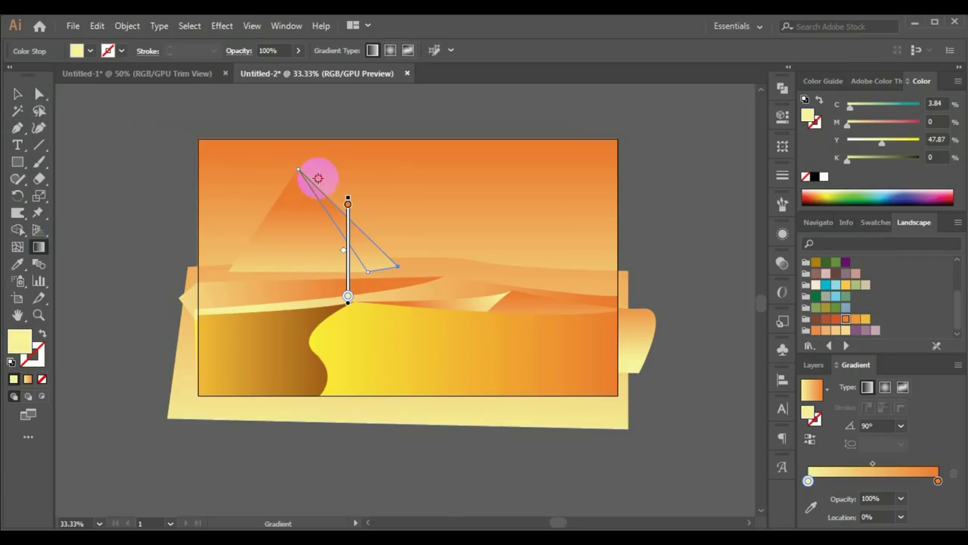
pyautogui.moveTo(315, 174); pyautogui.dragTo(382, 266)
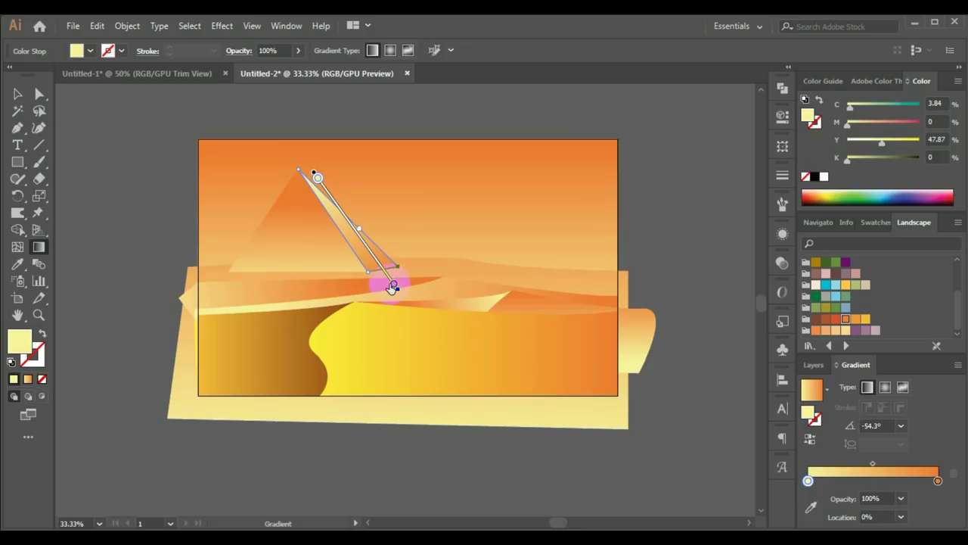
pyautogui.click(17, 96)
pyautogui.click(86, 261)
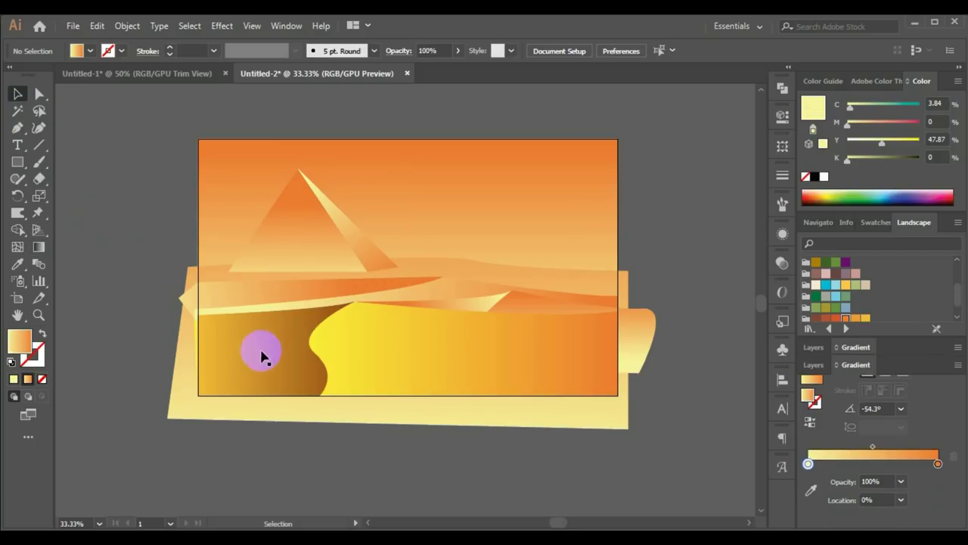
# Shift the main pyramid's apex anchor slightly right to meet the side face.
pyautogui.click(360, 270)
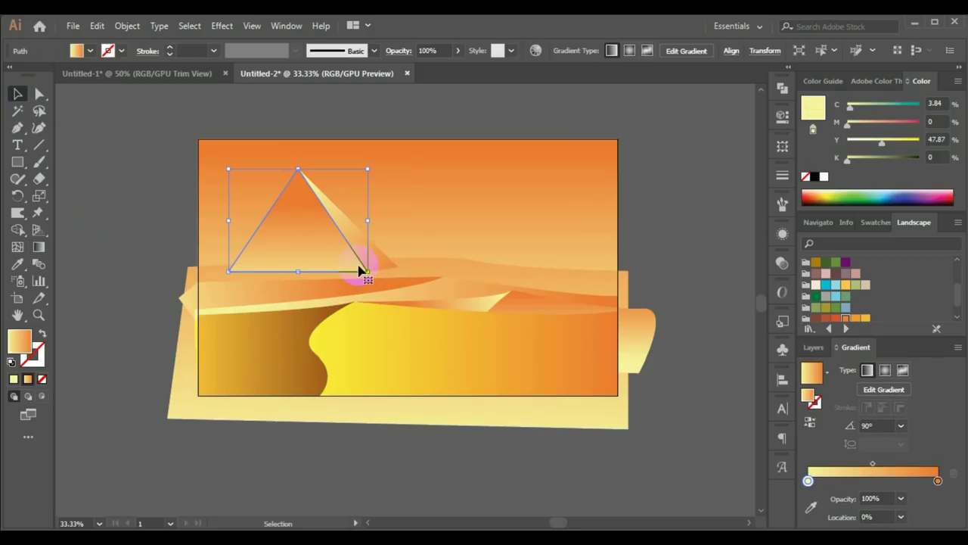
pyautogui.click(39, 94)
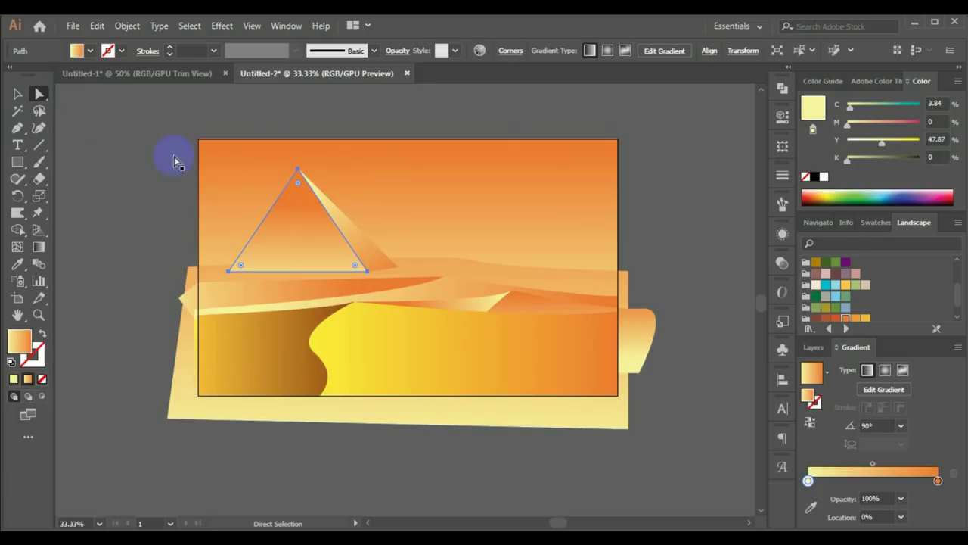
pyautogui.click(294, 211)
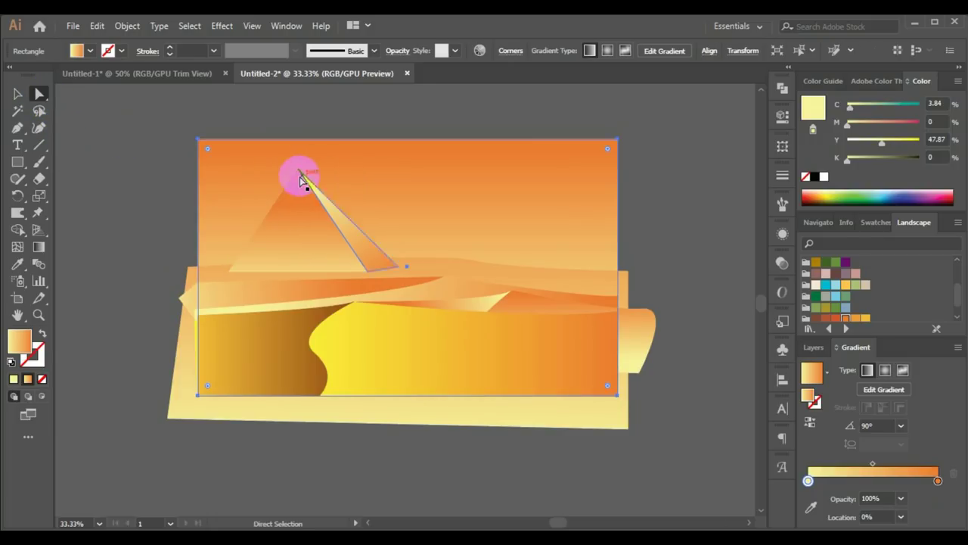
pyautogui.click(300, 172)
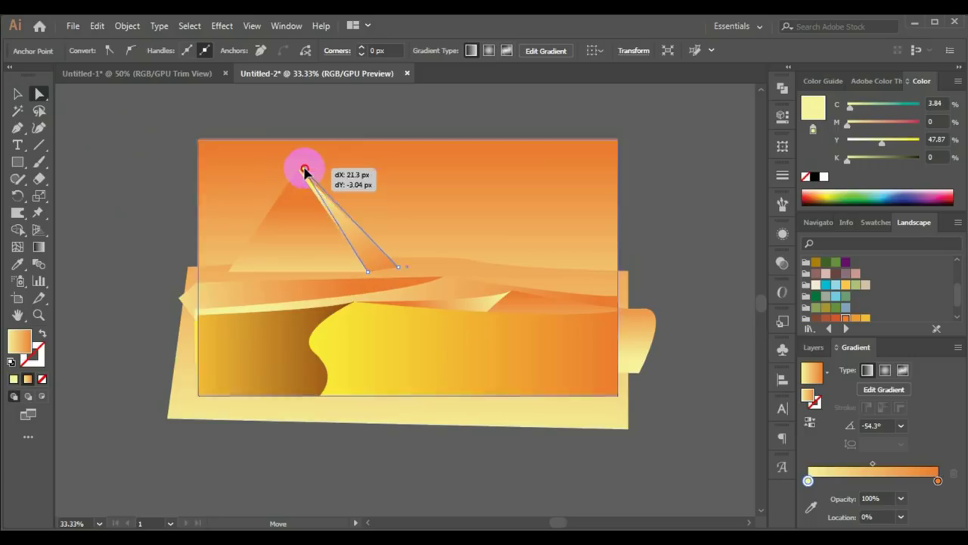
pyautogui.moveTo(301, 176); pyautogui.dragTo(322, 170)
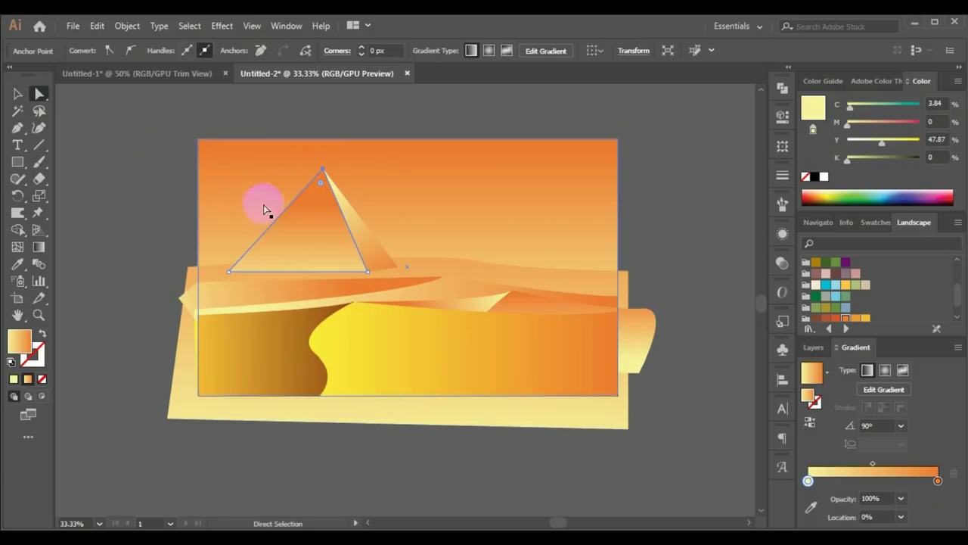
pyautogui.click(125, 236)
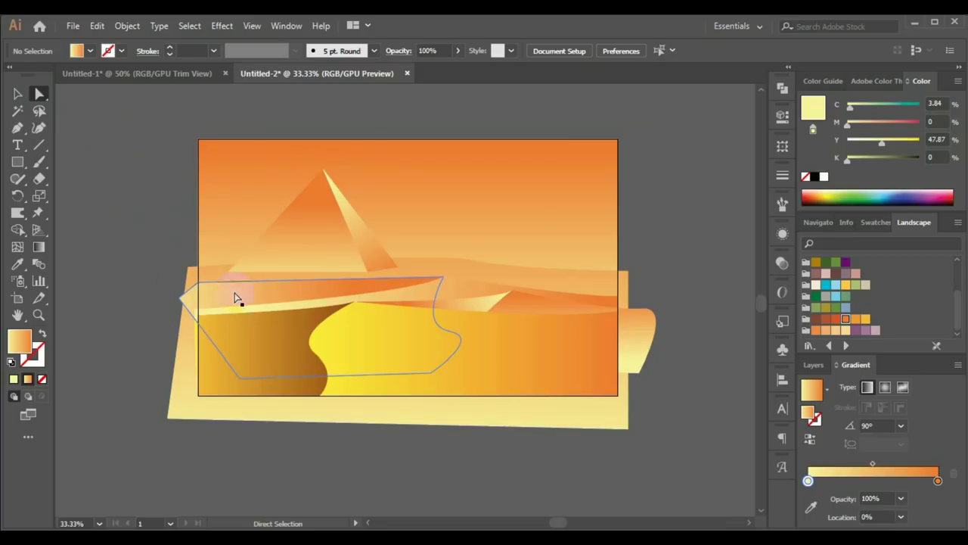
pyautogui.click(18, 93)
# Duplicate the pyramid to the right and scale the copy down.
pyautogui.click(326, 254)
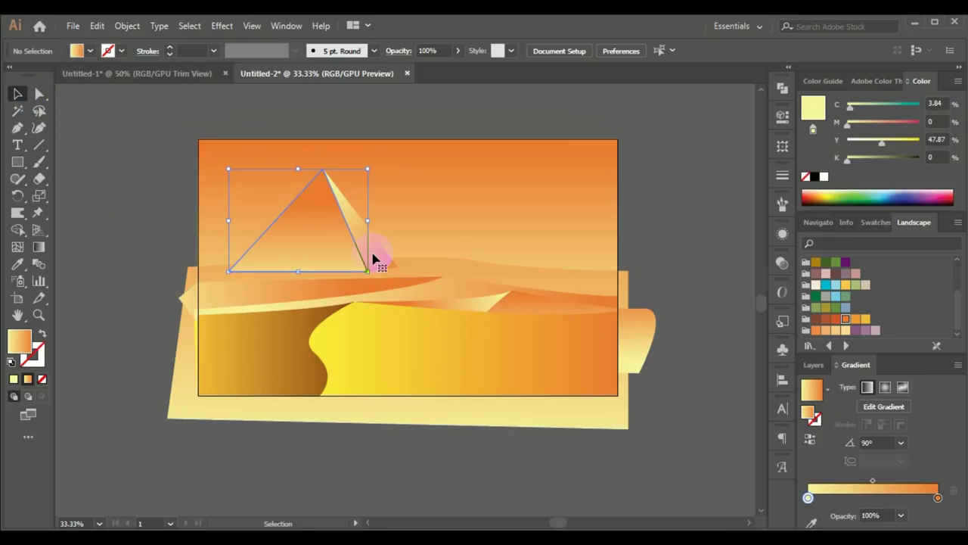
pyautogui.moveTo(330, 258); pyautogui.dragTo(406, 262)
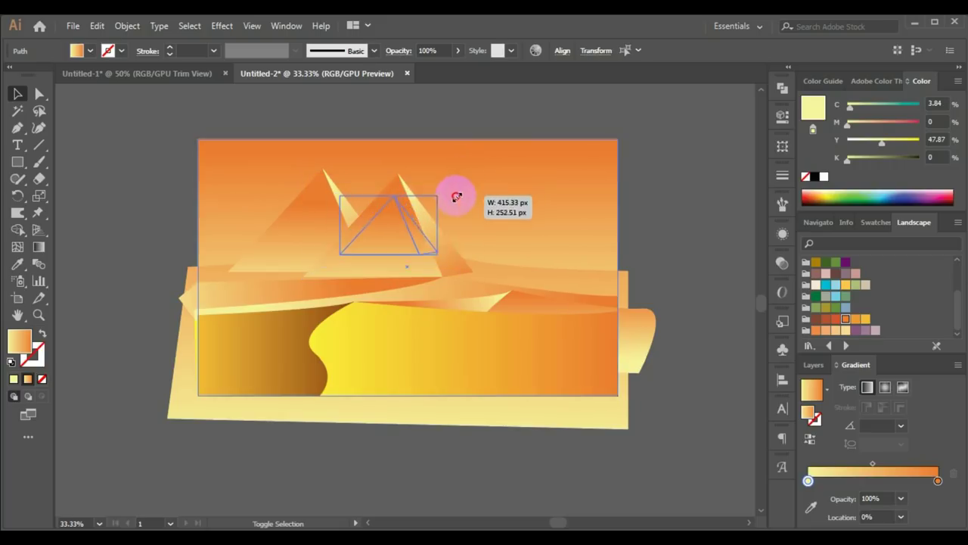
pyautogui.moveTo(473, 173); pyautogui.dragTo(437, 187)
pyautogui.moveTo(396, 223); pyautogui.dragTo(400, 248)
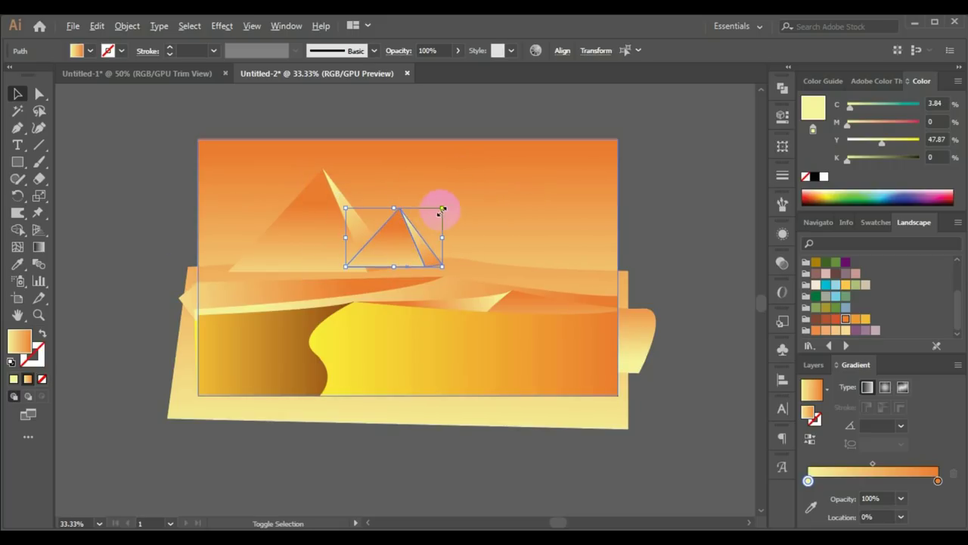
pyautogui.moveTo(443, 210); pyautogui.dragTo(451, 203)
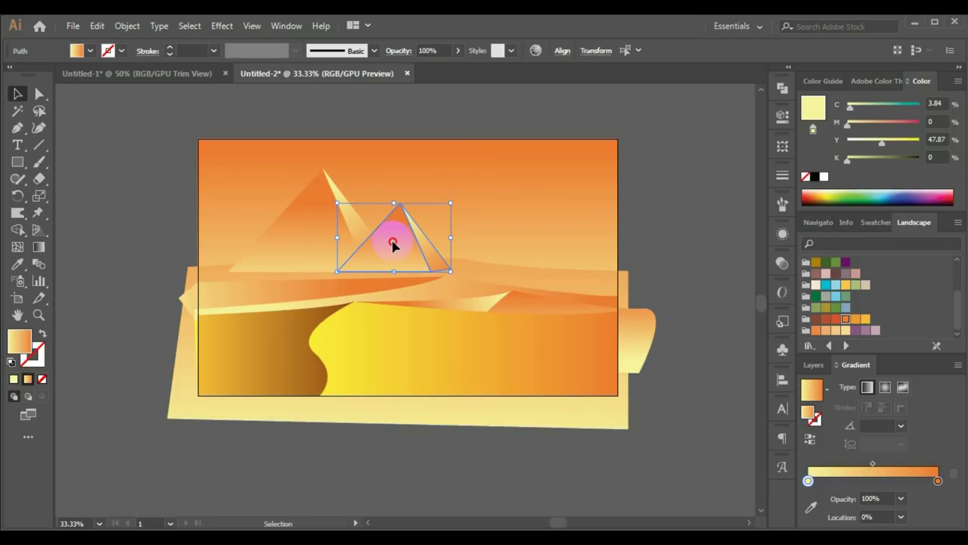
pyautogui.click(174, 231)
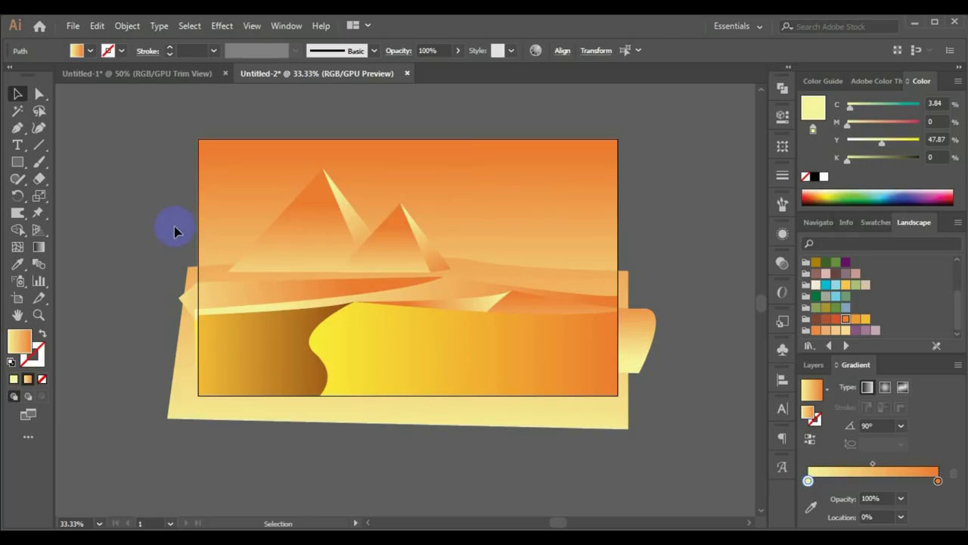
# Select both pyramids with their light faces to check their anchor points, then deselect.
pyautogui.click(288, 247)
pyautogui.keyDown('shift'); pyautogui.click(390, 242); pyautogui.keyUp('shift')
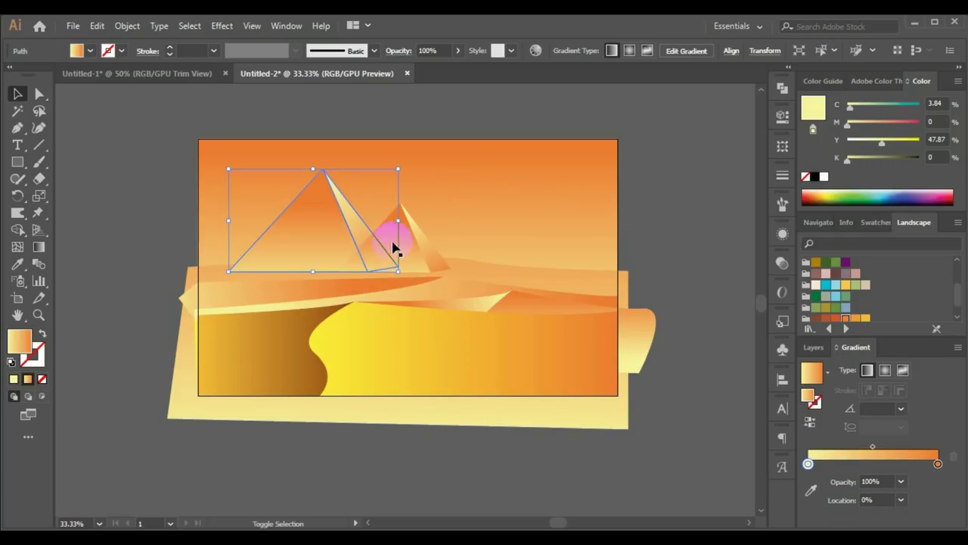
pyautogui.keyDown('shift'); pyautogui.click(428, 251); pyautogui.keyUp('shift')
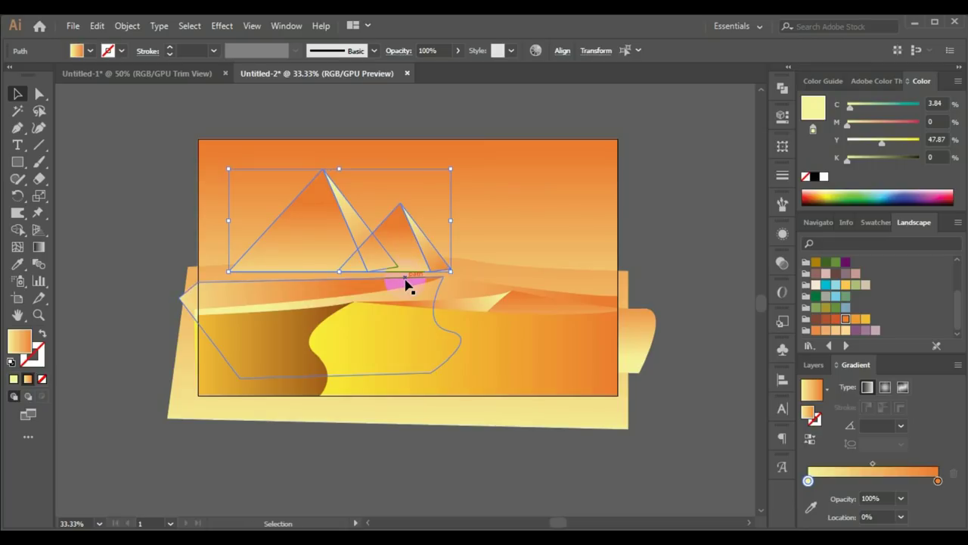
pyautogui.press('a')
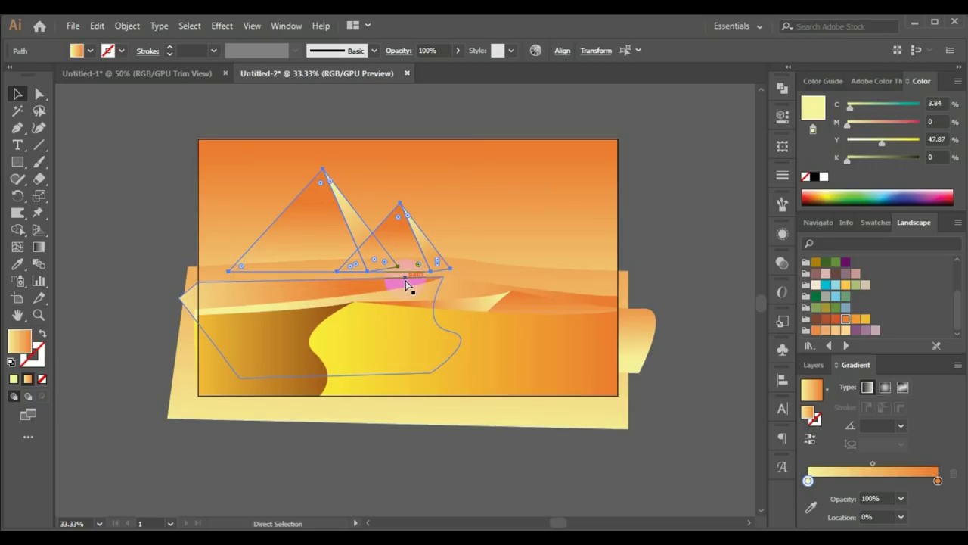
pyautogui.press('v')
pyautogui.click(162, 227)
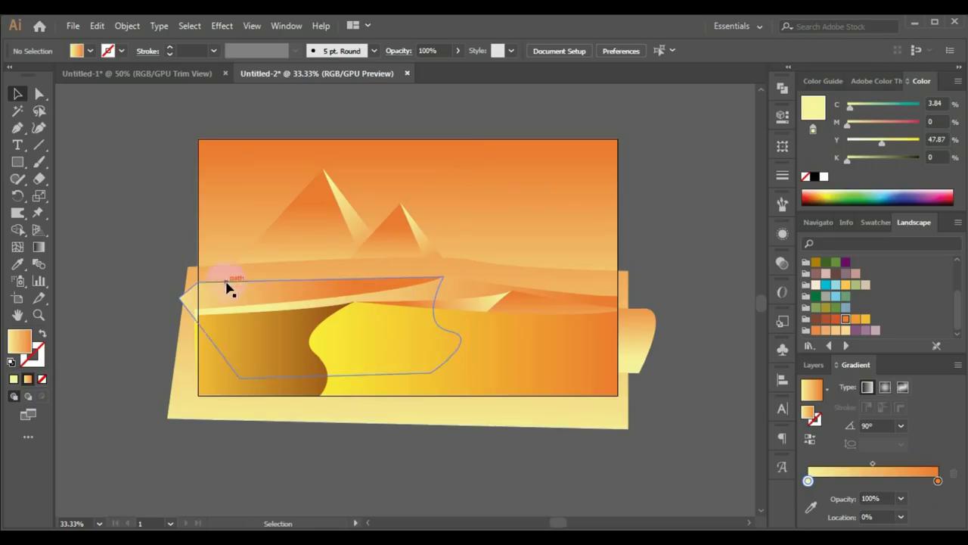
# Copy a pyramid to the right side, shrink it, and nudge its apex left.
pyautogui.click(319, 232)
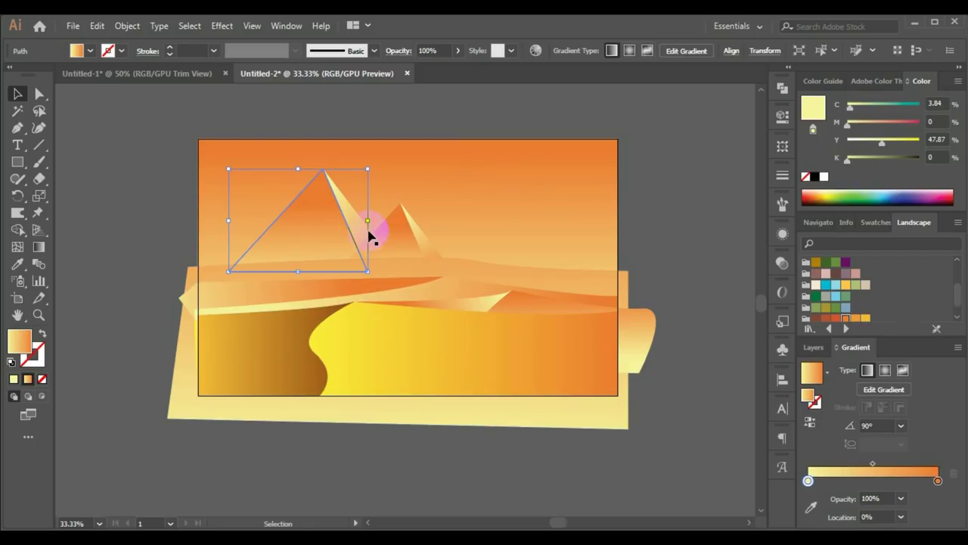
pyautogui.click(175, 215)
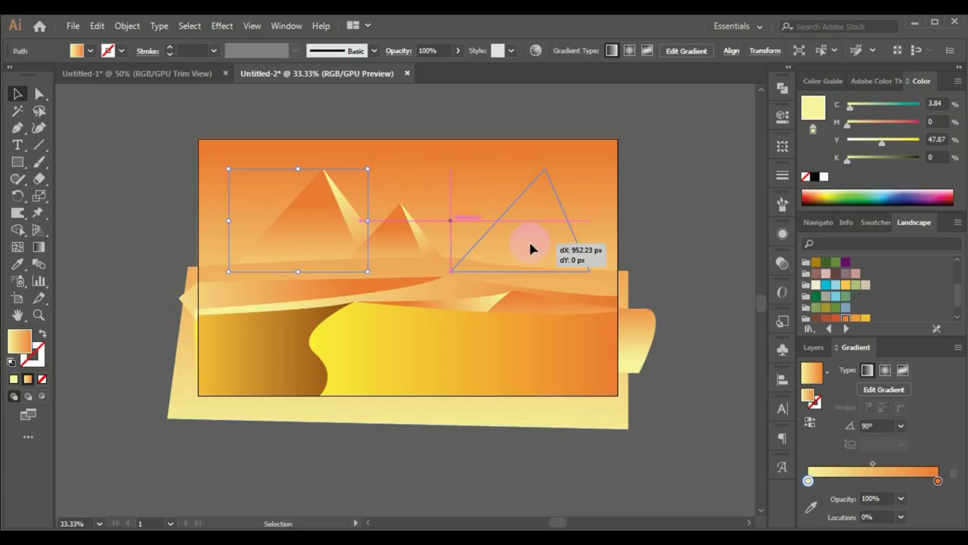
pyautogui.moveTo(307, 248); pyautogui.dragTo(530, 248)
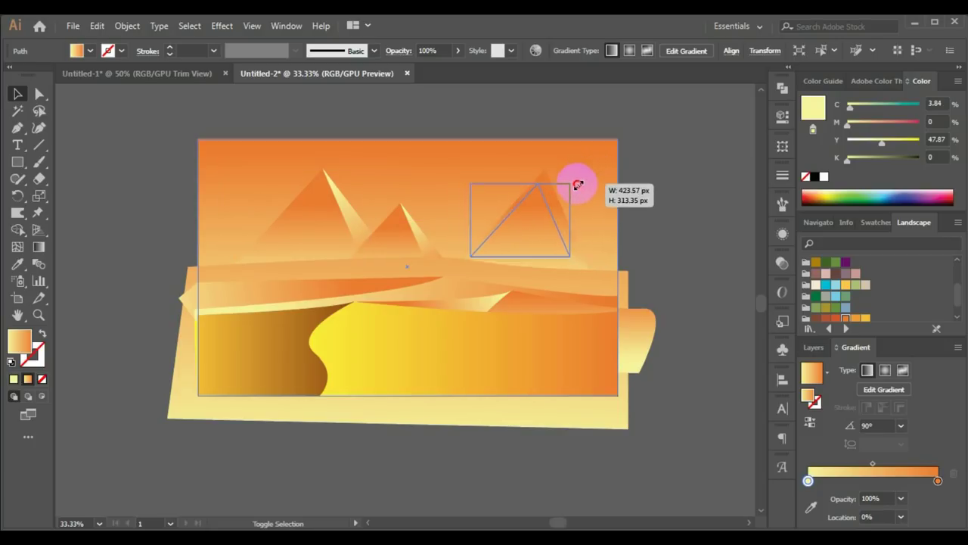
pyautogui.moveTo(591, 170); pyautogui.dragTo(561, 190)
pyautogui.moveTo(514, 232)
pyautogui.mouseDown()
pyautogui.moveTo(534, 265)
pyautogui.moveTo(538, 254)
pyautogui.mouseUp()
pyautogui.click(46, 98)
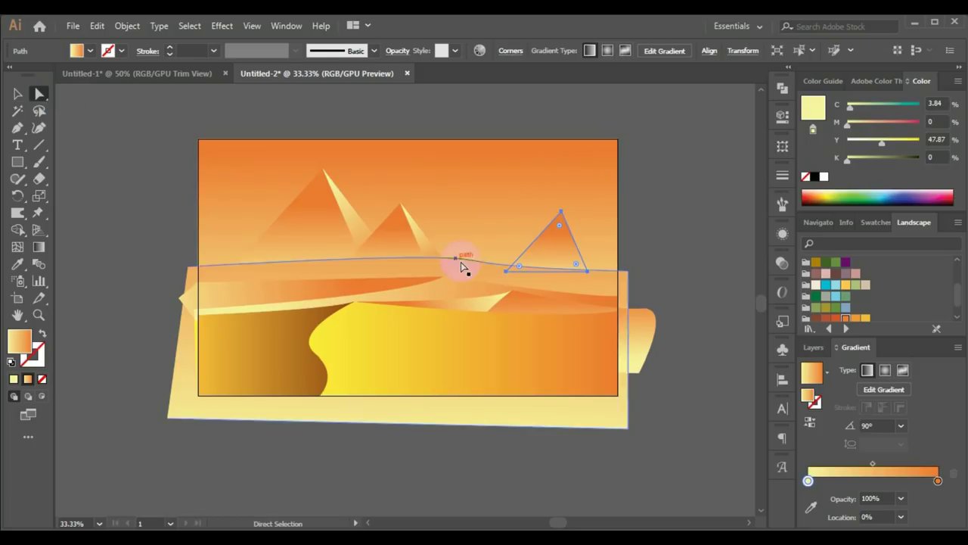
pyautogui.click(561, 212)
pyautogui.moveTo(561, 214); pyautogui.dragTo(552, 212)
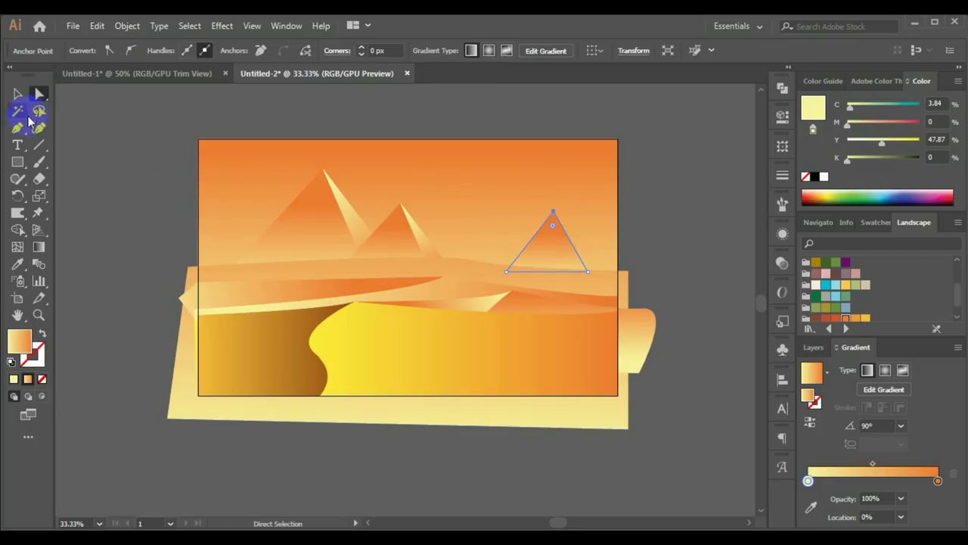
pyautogui.click(18, 94)
# Shrink and reposition the small pyramid so it sits on the horizon.
pyautogui.click(108, 186)
pyautogui.click(557, 338)
pyautogui.click(558, 260)
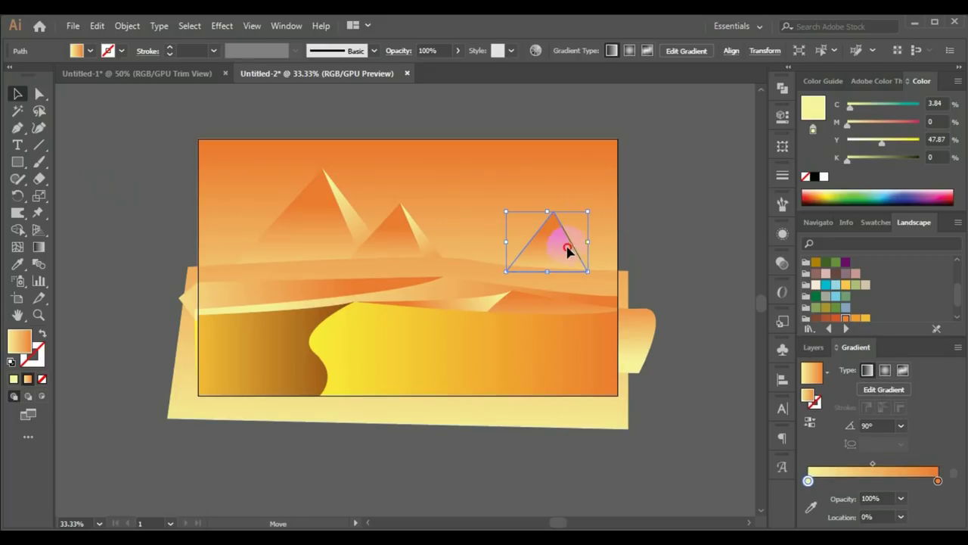
pyautogui.moveTo(566, 250); pyautogui.dragTo(568, 260)
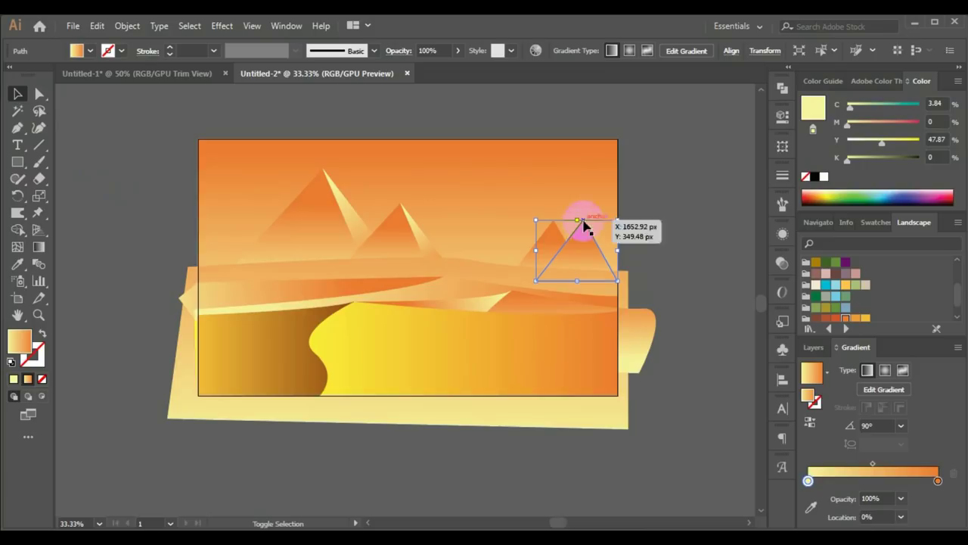
pyautogui.moveTo(588, 221); pyautogui.dragTo(604, 238)
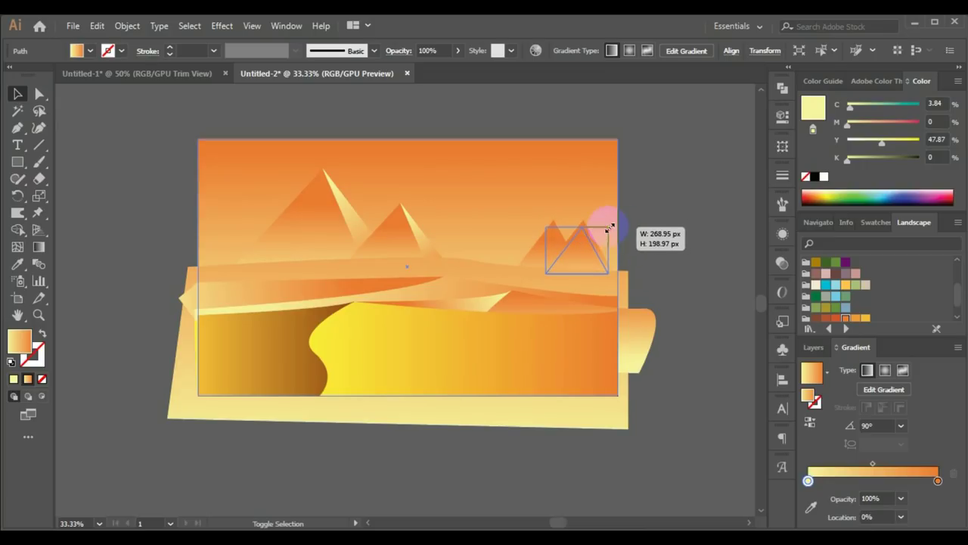
pyautogui.moveTo(605, 231); pyautogui.dragTo(612, 222)
pyautogui.moveTo(577, 255)
pyautogui.mouseDown()
pyautogui.moveTo(583, 235)
pyautogui.moveTo(531, 210)
pyautogui.mouseUp()
pyautogui.moveTo(580, 232); pyautogui.dragTo(537, 243)
# Make an even smaller distant pyramid just left of the small one.
pyautogui.click(525, 275)
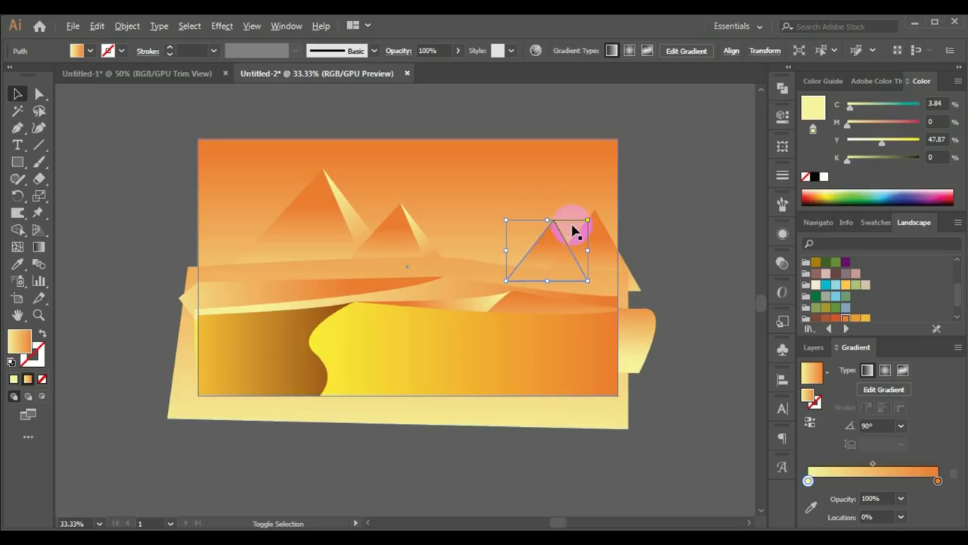
pyautogui.moveTo(588, 221)
pyautogui.mouseDown()
pyautogui.moveTo(578, 228)
pyautogui.moveTo(587, 258)
pyautogui.moveTo(514, 250)
pyautogui.mouseUp()
pyautogui.click(540, 250)
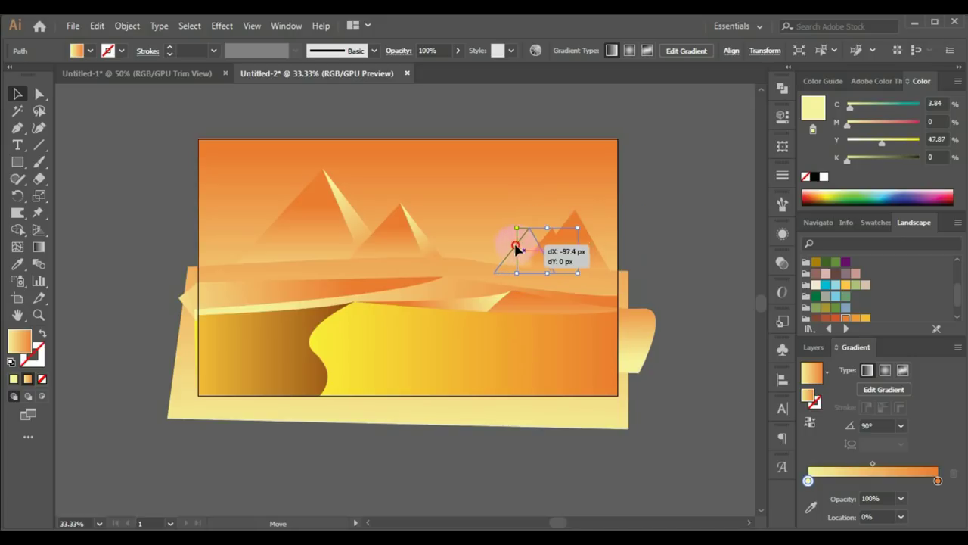
pyautogui.click(172, 231)
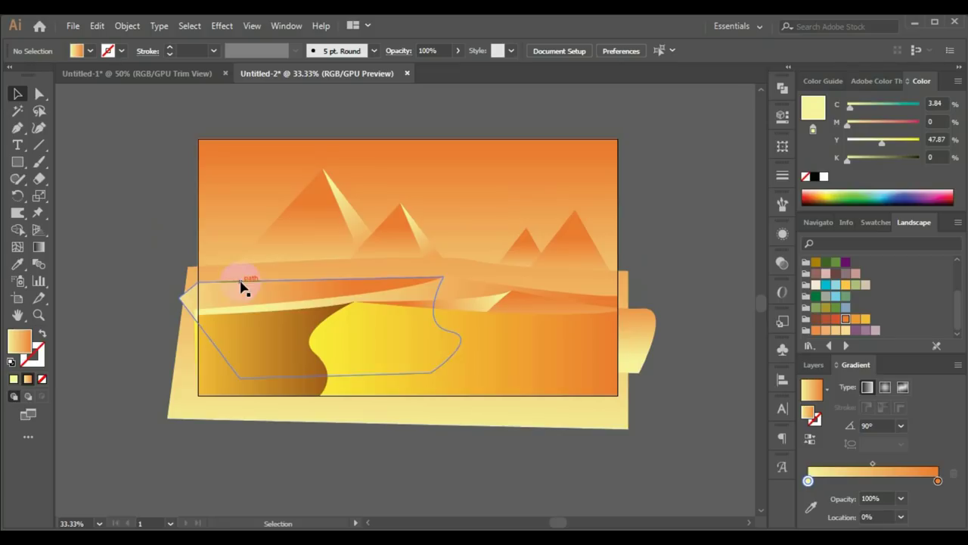
pyautogui.click(15, 130)
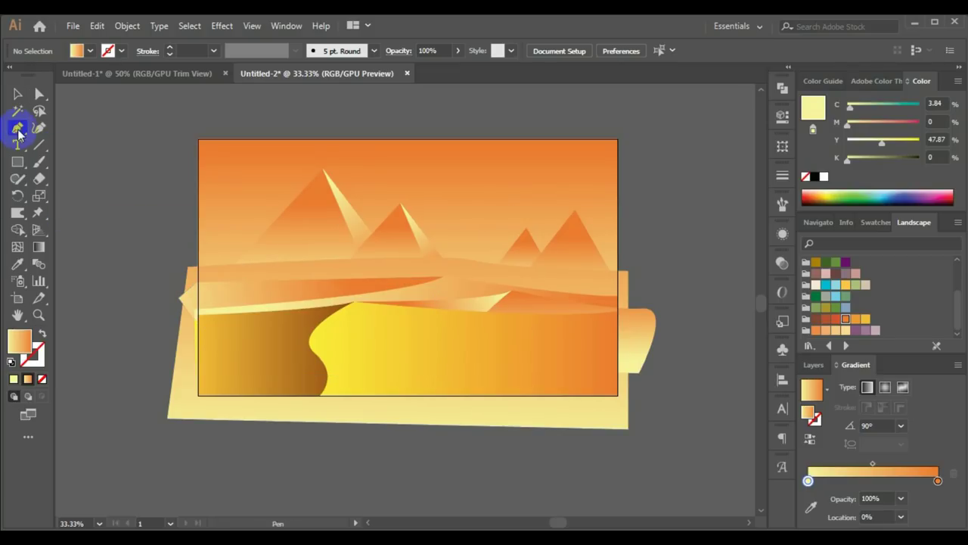
# Draw a wavy closed cloud across the upper-left sky over the tall pyramid's peak, then flatten it slightly.
pyautogui.click(172, 181)
pyautogui.moveTo(252, 181)
pyautogui.mouseDown()
pyautogui.moveTo(274, 193)
pyautogui.moveTo(382, 188)
pyautogui.mouseUp()
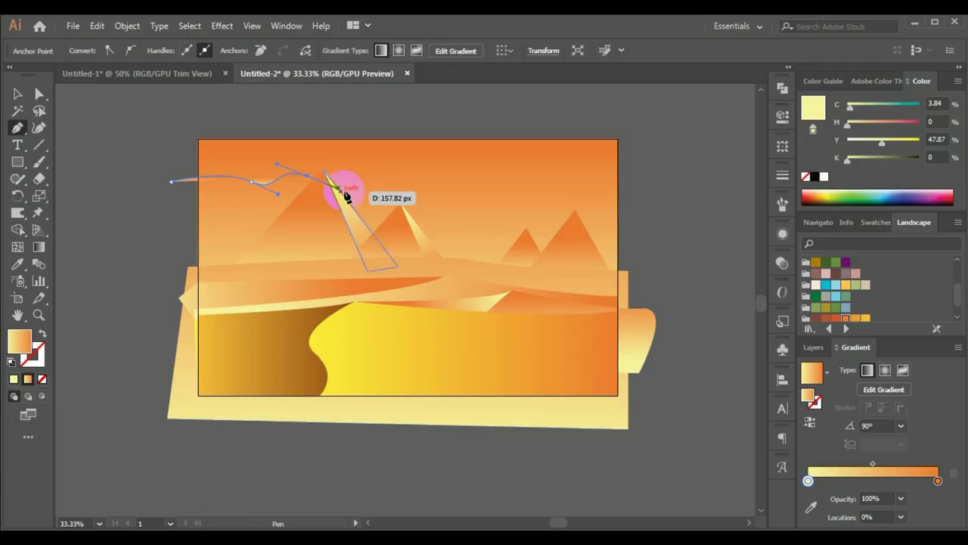
pyautogui.click(387, 185)
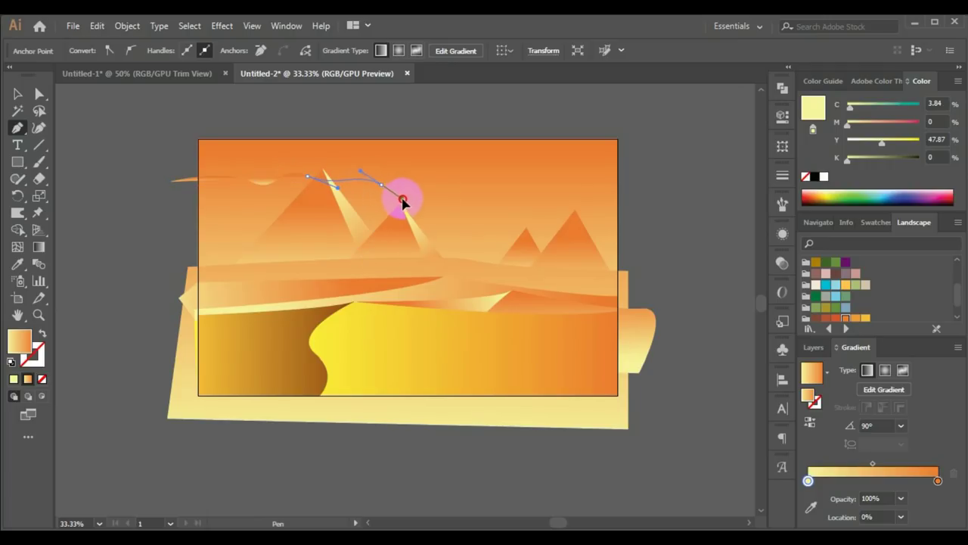
pyautogui.moveTo(403, 201)
pyautogui.mouseDown()
pyautogui.moveTo(171, 192)
pyautogui.moveTo(145, 209)
pyautogui.mouseUp()
pyautogui.click(39, 94)
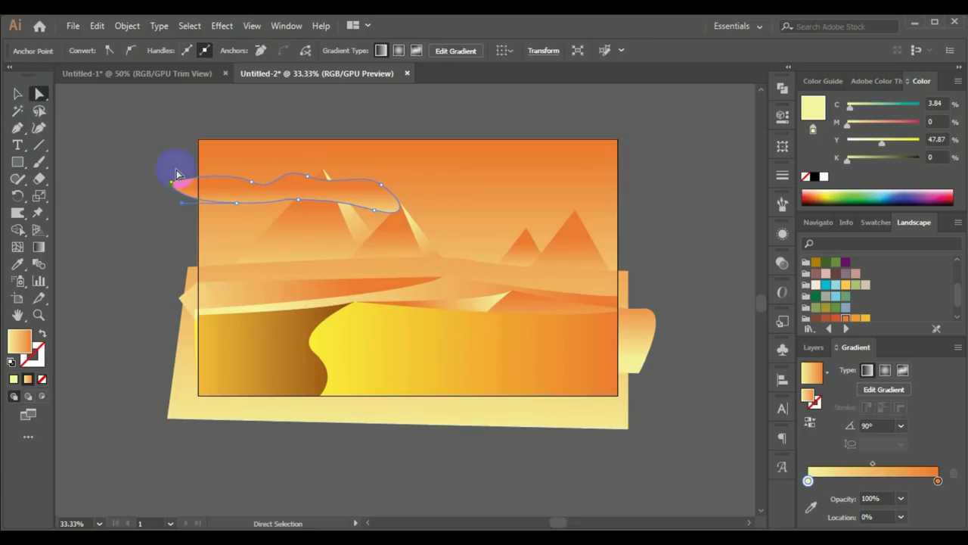
pyautogui.click(386, 214)
pyautogui.click(168, 169)
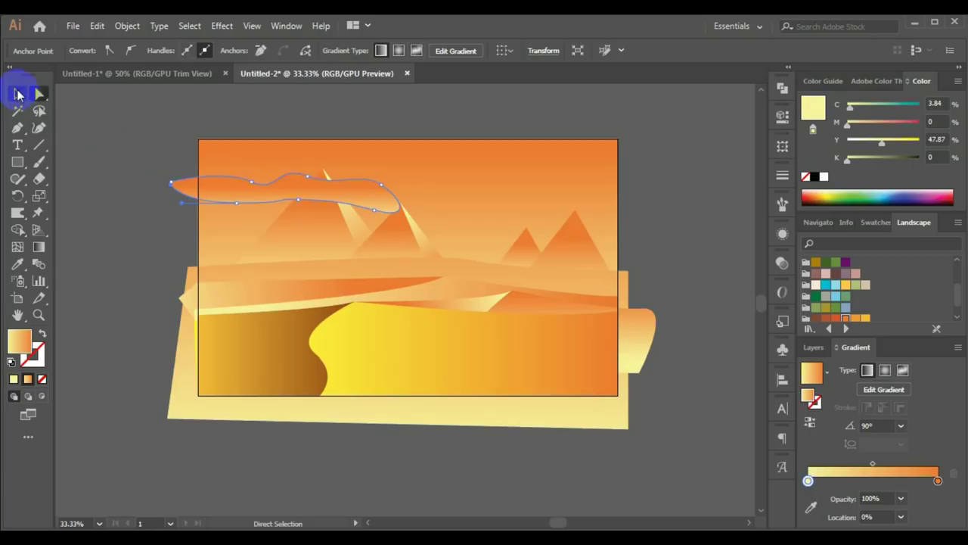
pyautogui.click(18, 94)
pyautogui.click(320, 202)
pyautogui.moveTo(286, 212); pyautogui.dragTo(284, 209)
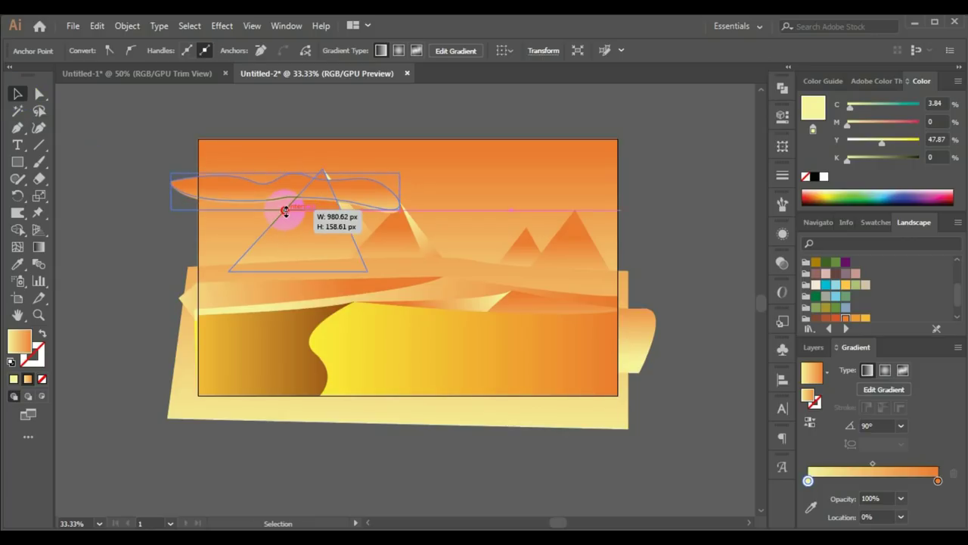
# Recolour the cloud's right gradient stop pale yellow and set the cloud to 51% opacity.
pyautogui.click(938, 481)
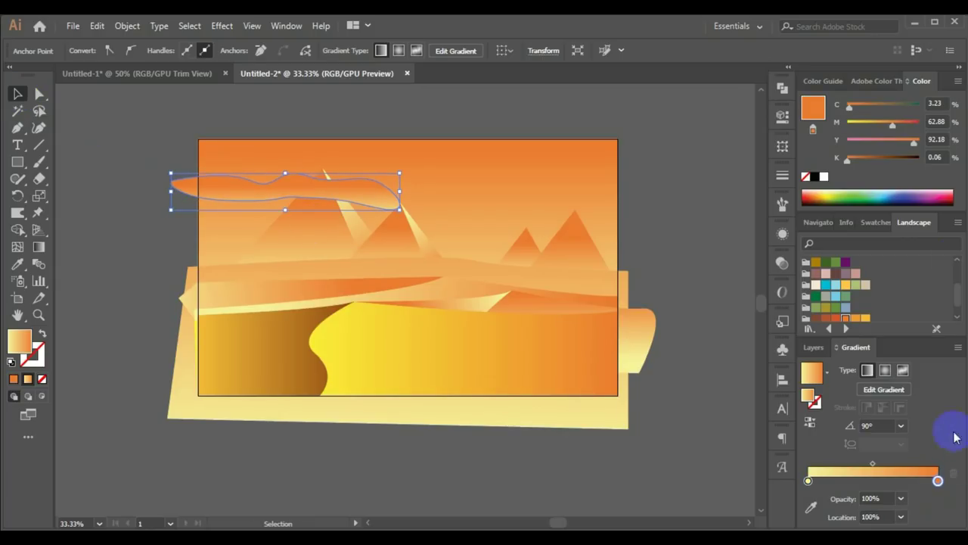
pyautogui.click(830, 190)
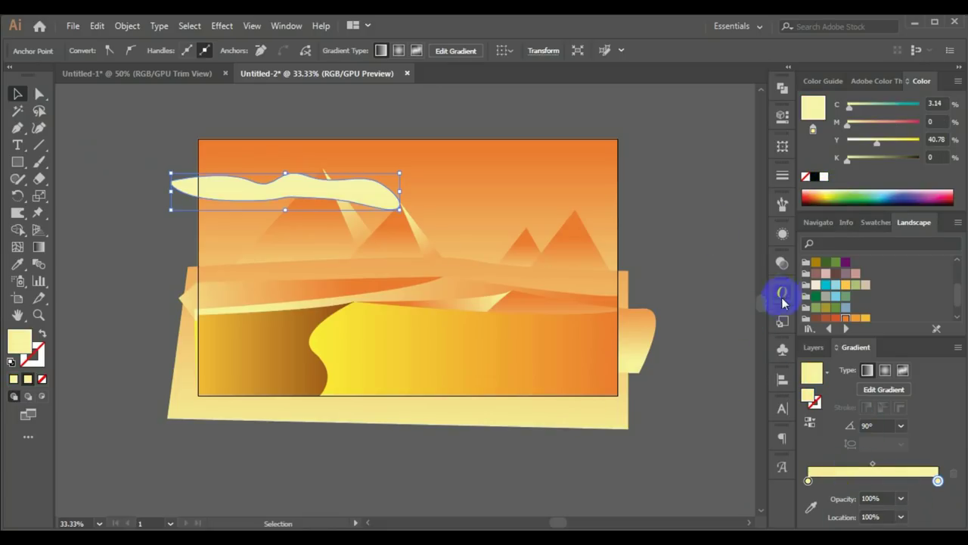
pyautogui.click(782, 264)
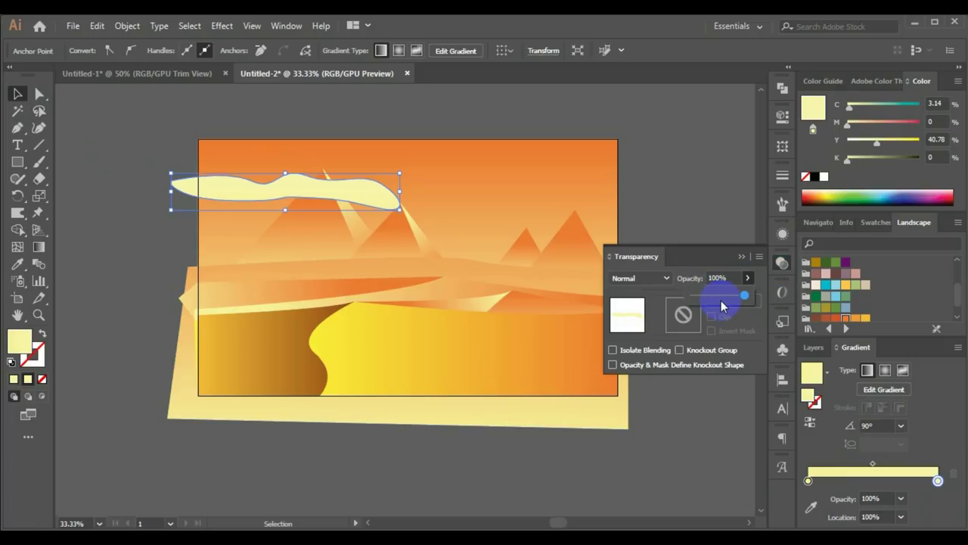
pyautogui.click(720, 299)
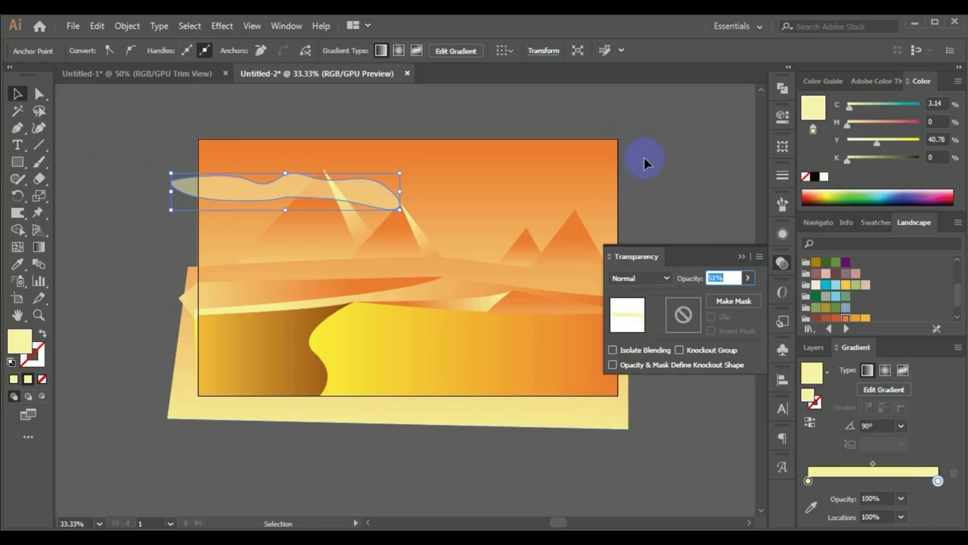
pyautogui.click(402, 192)
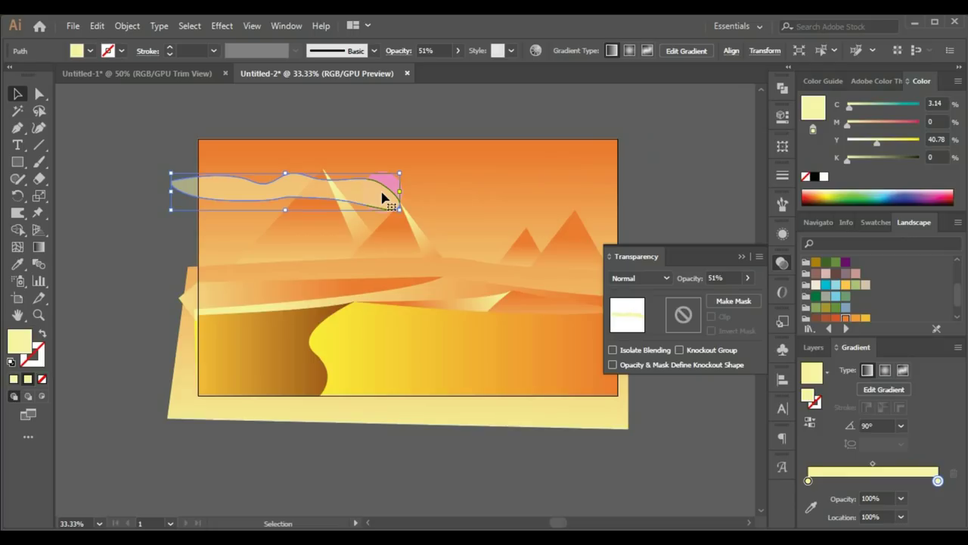
# Reselect the cloud and open the opacity options for its left gradient stop.
pyautogui.press('a')
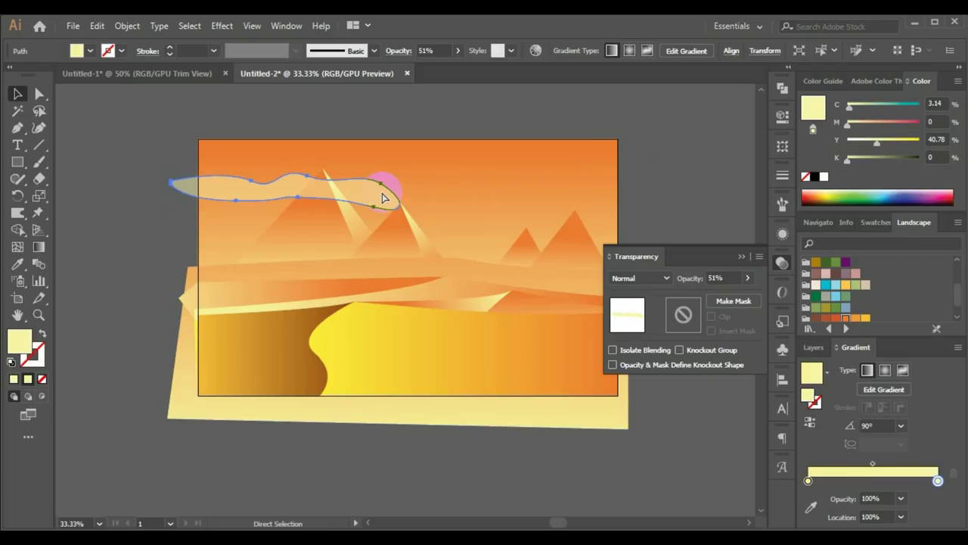
pyautogui.click(383, 198)
pyautogui.press('v')
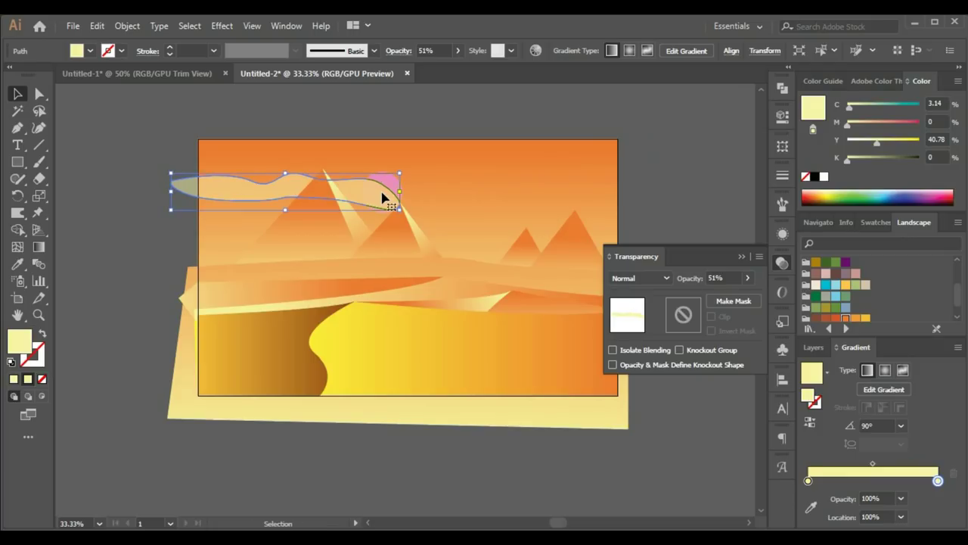
pyautogui.click(138, 200)
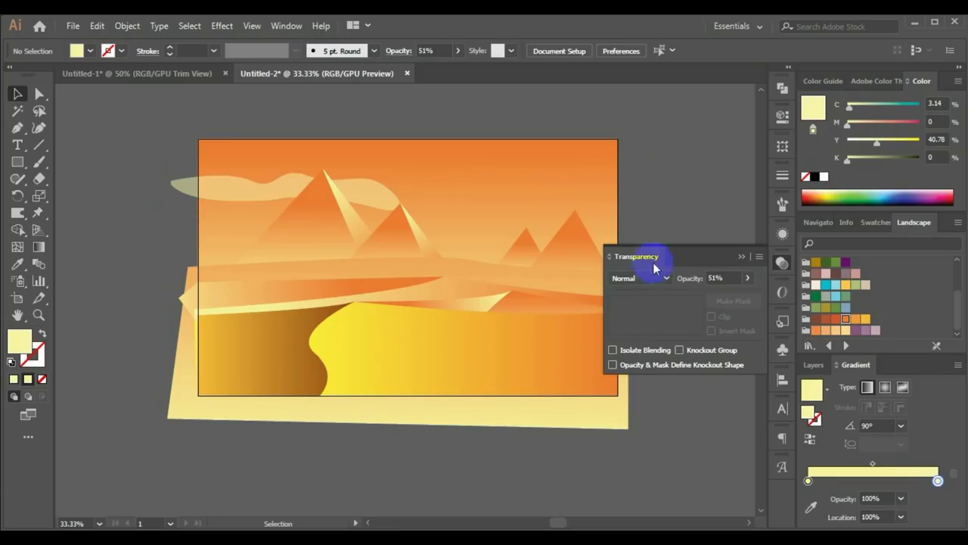
pyautogui.click(741, 256)
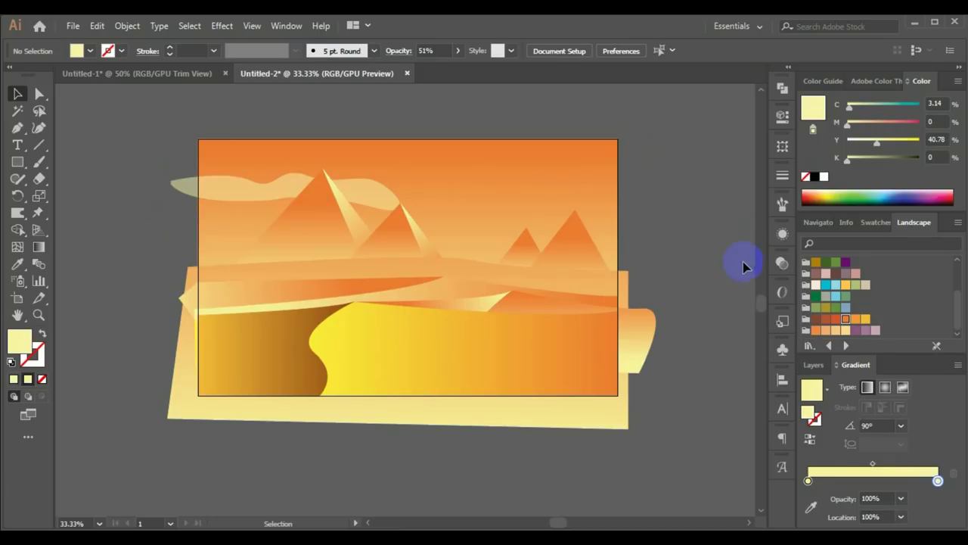
pyautogui.click(262, 199)
pyautogui.click(807, 480)
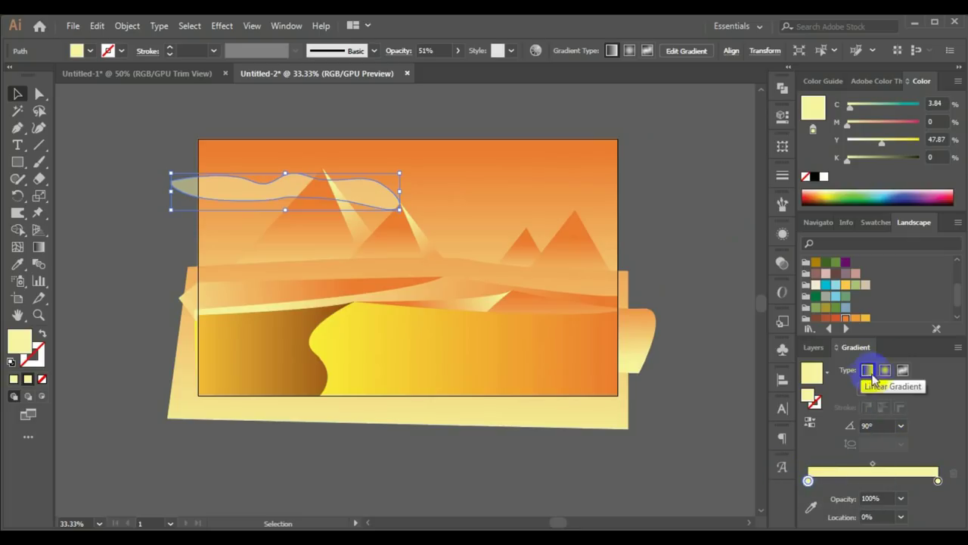
pyautogui.click(901, 498)
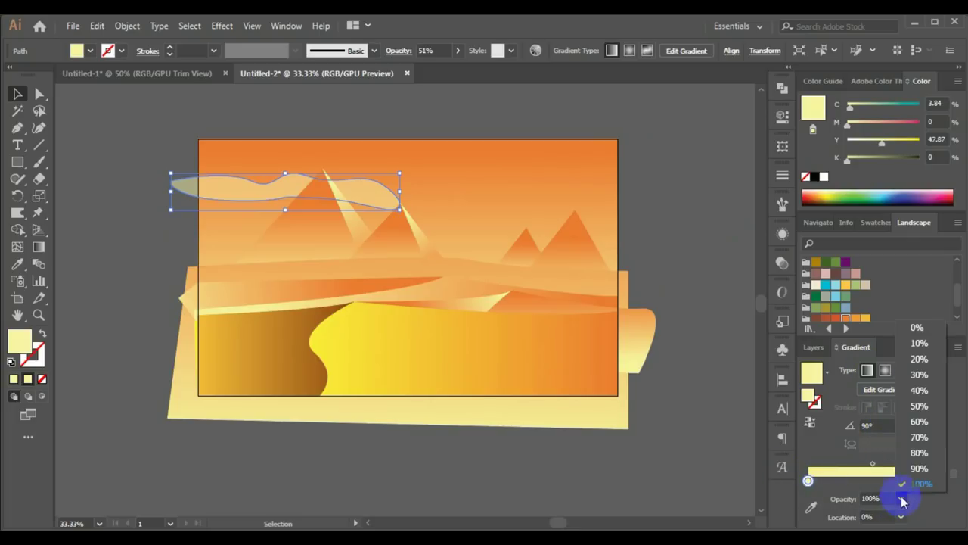
# Fade the cloud's left gradient stop to 50% and place two copies in the upper-right sky.
pyautogui.click(920, 411)
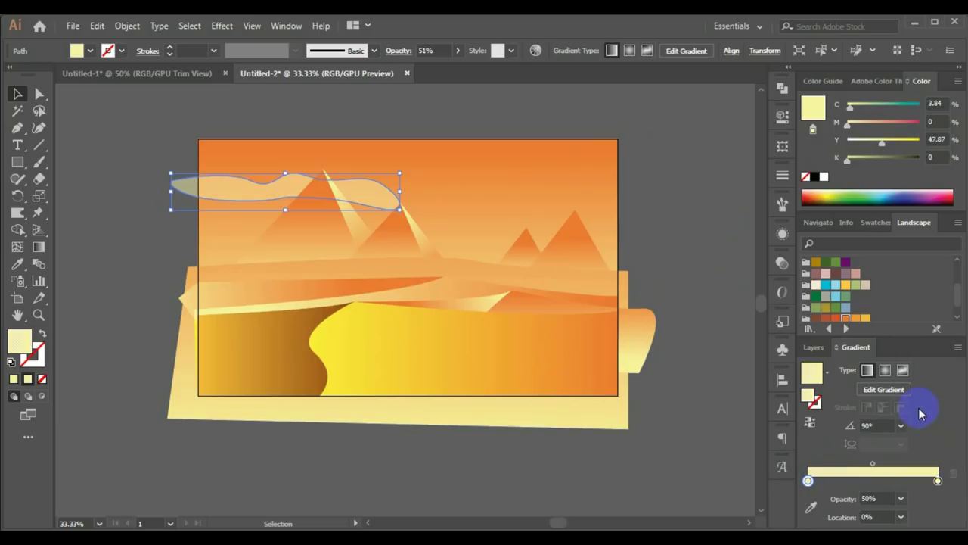
pyautogui.click(722, 445)
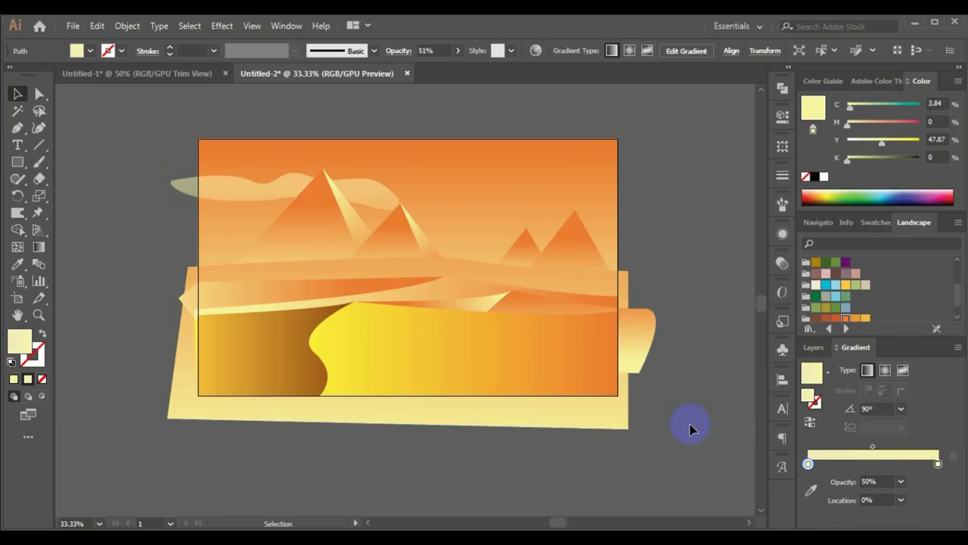
pyautogui.click(235, 199)
pyautogui.moveTo(238, 195)
pyautogui.mouseDown()
pyautogui.moveTo(530, 177)
pyautogui.moveTo(543, 209)
pyautogui.mouseUp()
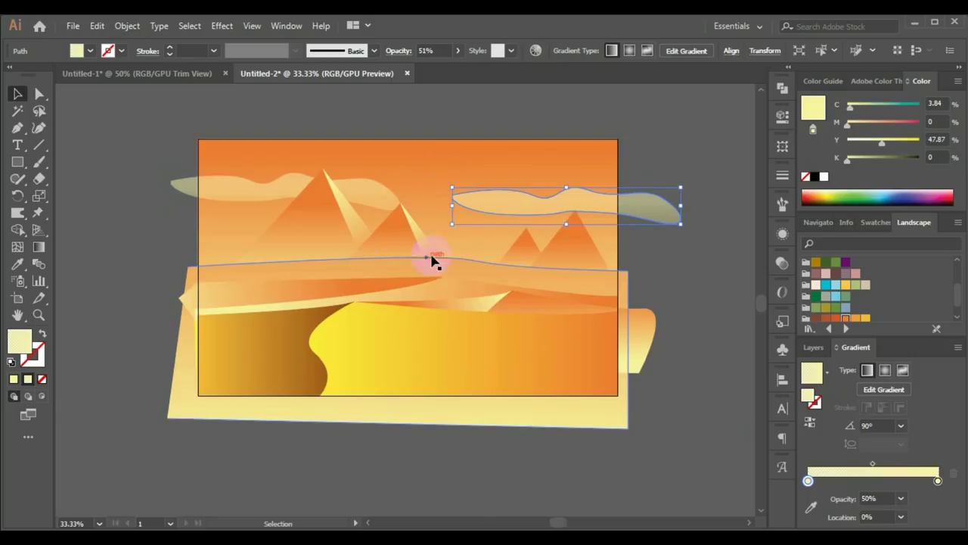
pyautogui.moveTo(514, 213); pyautogui.dragTo(515, 180)
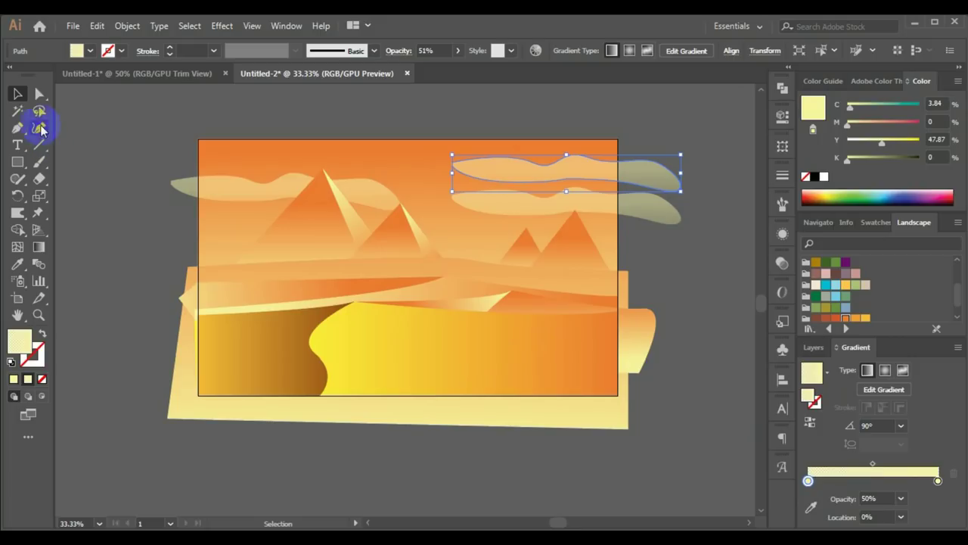
# Reshape the upper-right cloud copy's anchors to form a second lobe.
pyautogui.click(39, 93)
pyautogui.click(566, 182)
pyautogui.moveTo(566, 181); pyautogui.dragTo(581, 195)
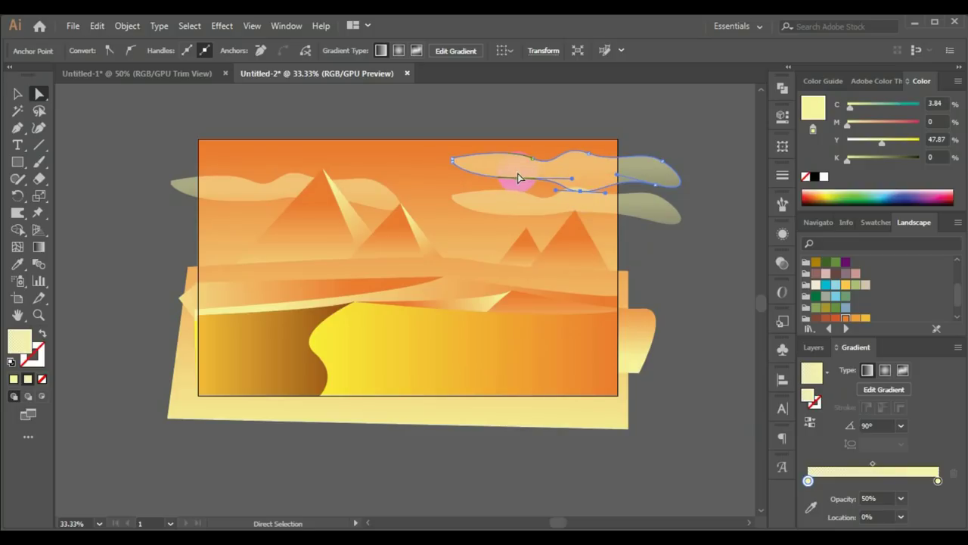
pyautogui.moveTo(519, 182); pyautogui.dragTo(515, 194)
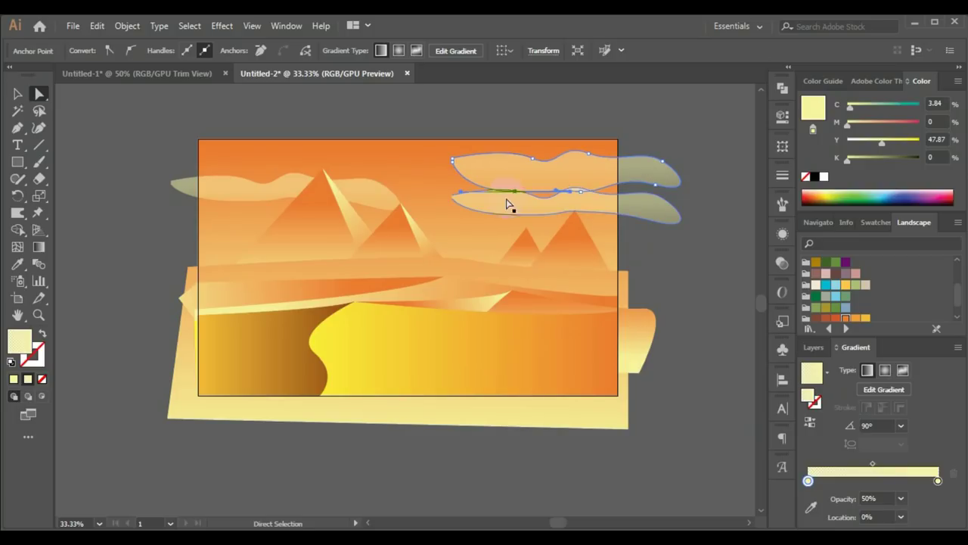
pyautogui.click(692, 186)
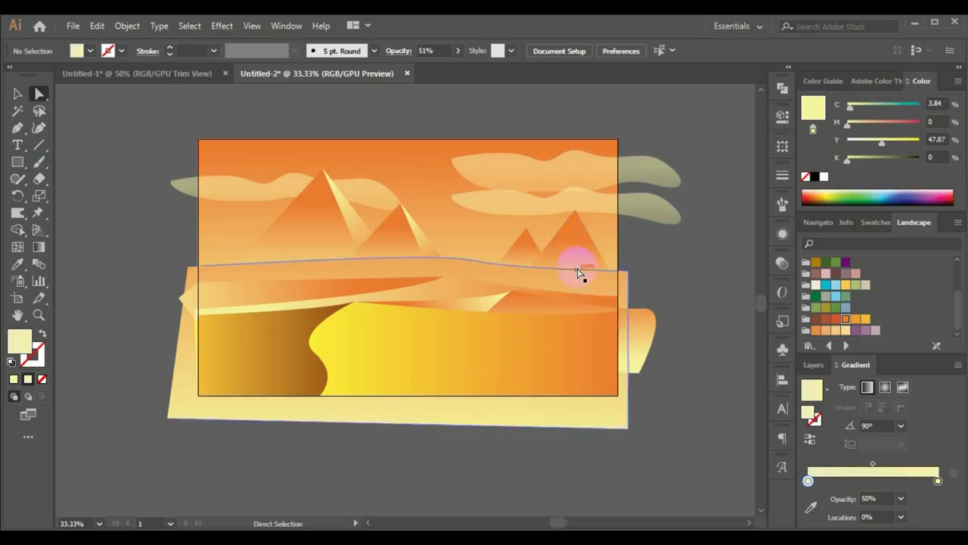
# Reposition the cloud copies along the top of the sky and on the right.
pyautogui.click(15, 94)
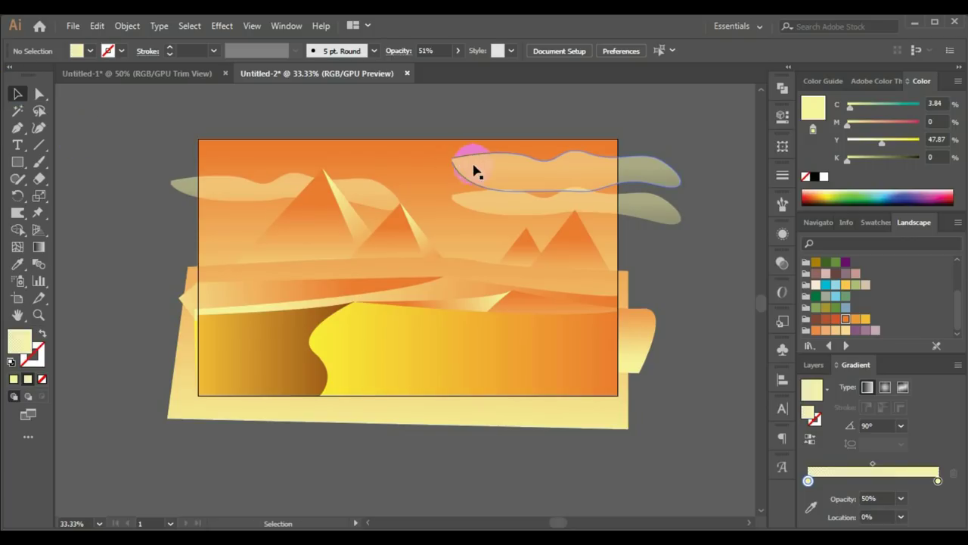
pyautogui.moveTo(498, 184)
pyautogui.mouseDown()
pyautogui.moveTo(212, 157)
pyautogui.moveTo(283, 148)
pyautogui.moveTo(249, 155)
pyautogui.moveTo(260, 167)
pyautogui.mouseUp()
pyautogui.moveTo(335, 138); pyautogui.dragTo(360, 191)
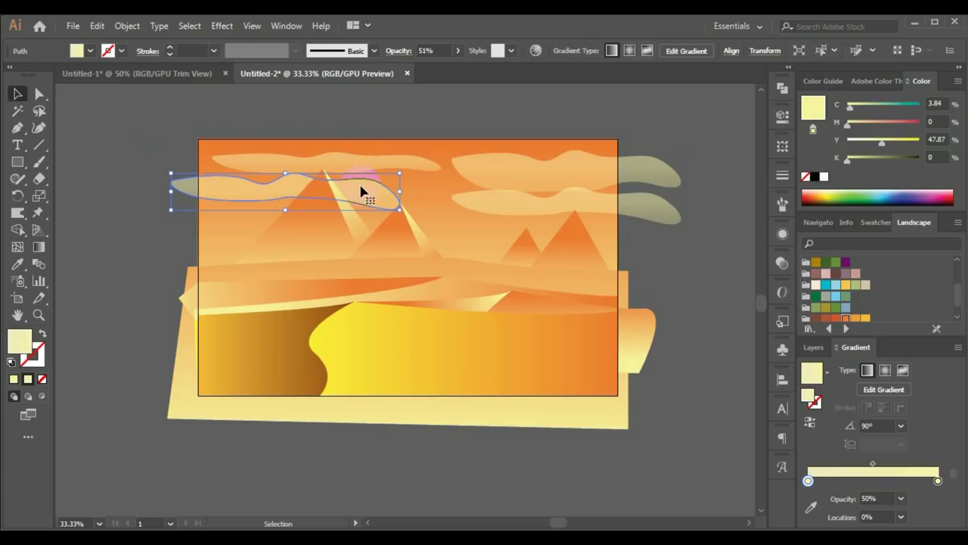
pyautogui.moveTo(537, 211); pyautogui.dragTo(529, 227)
pyautogui.click(709, 276)
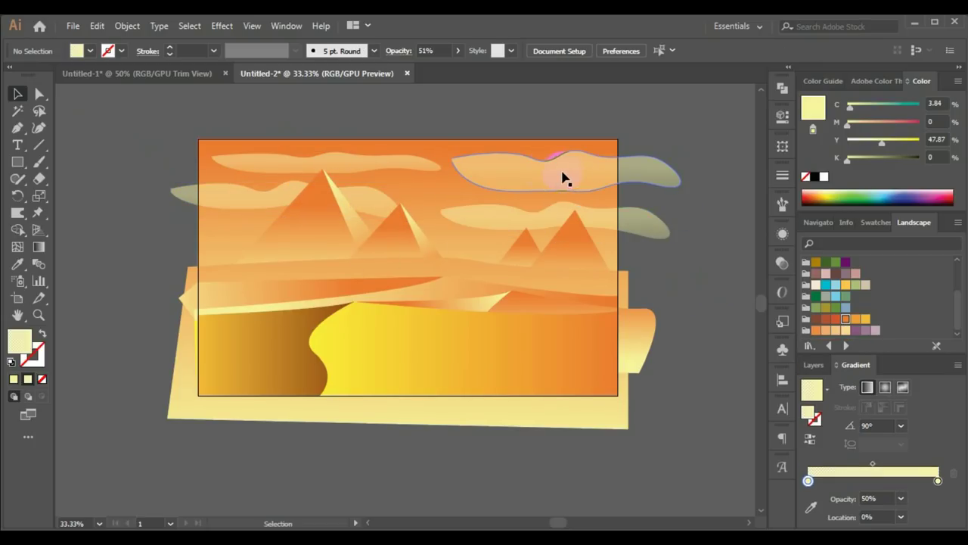
pyautogui.click(542, 179)
# Draw a sun circle above the pyramids with a radial White, Black gradient pushed to full black.
pyautogui.click(126, 145)
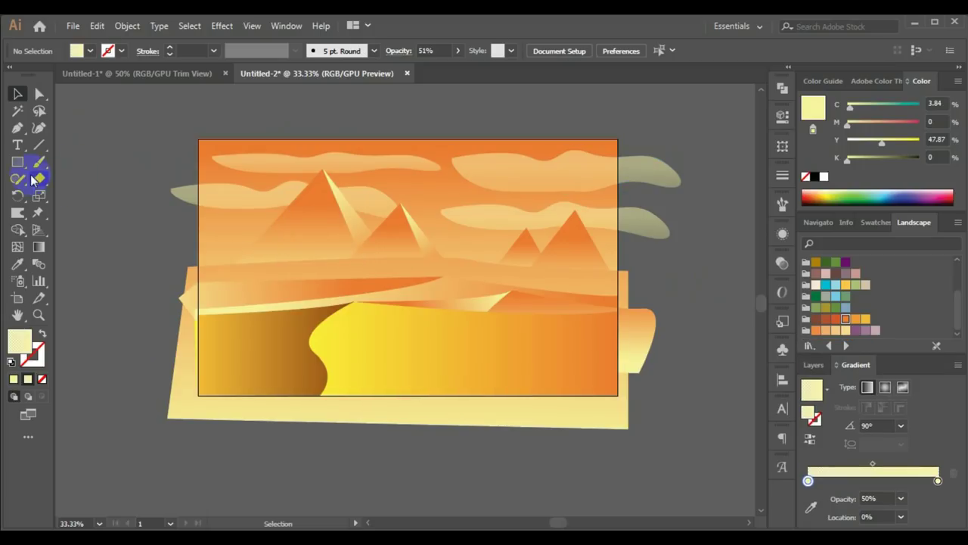
pyautogui.moveTo(25, 166); pyautogui.dragTo(79, 190)
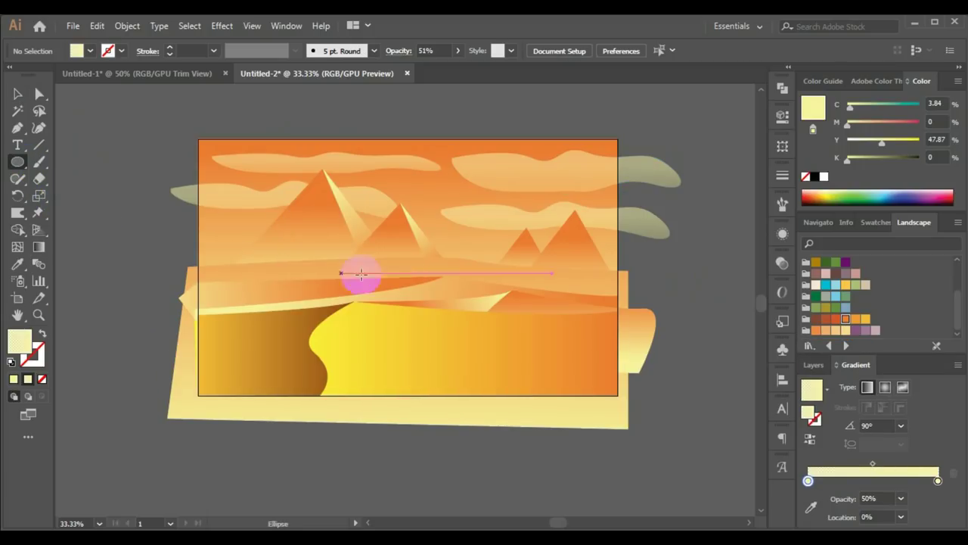
pyautogui.moveTo(471, 217); pyautogui.dragTo(506, 251)
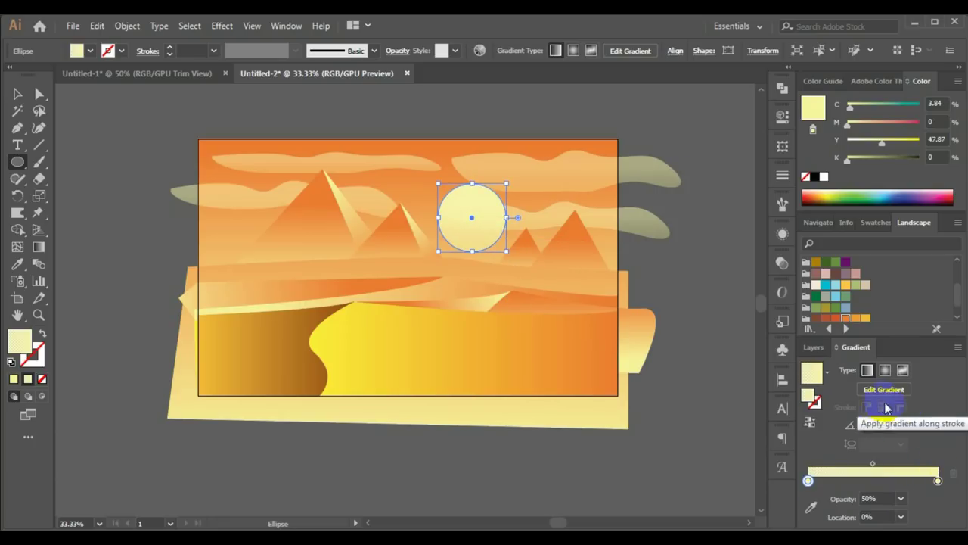
pyautogui.click(828, 377)
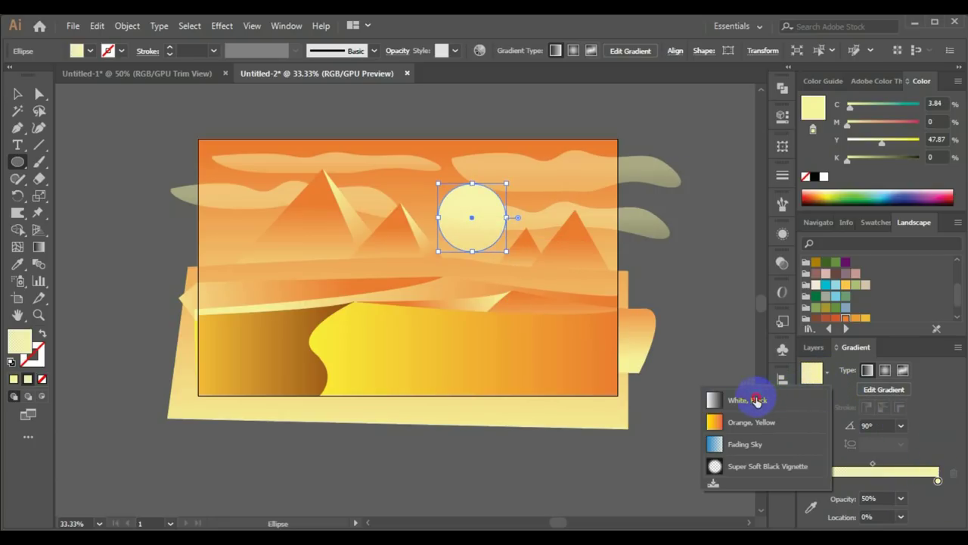
pyautogui.click(756, 401)
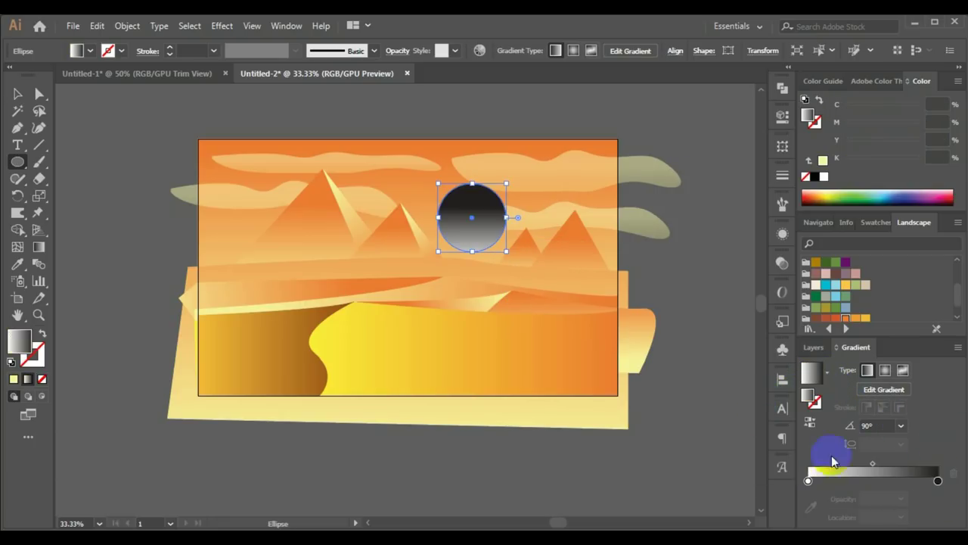
pyautogui.click(938, 481)
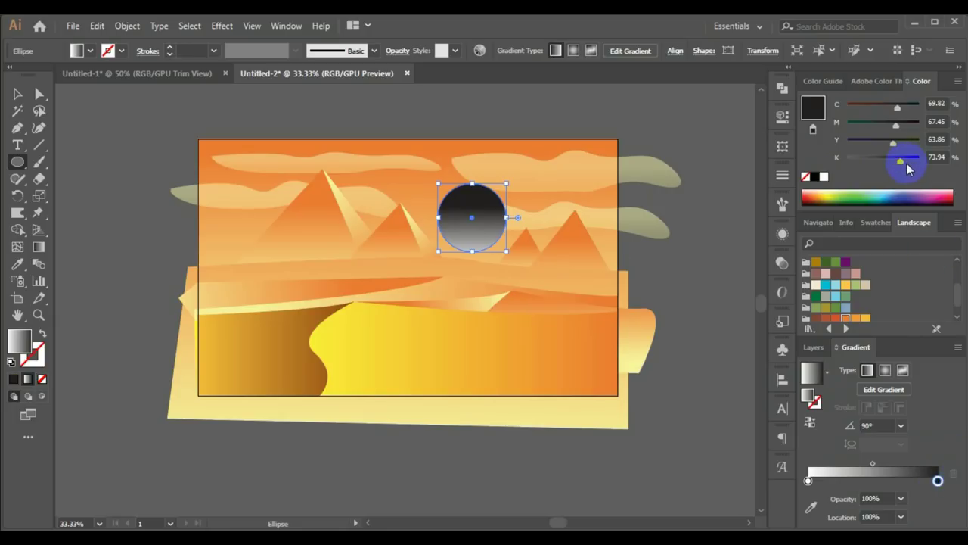
pyautogui.moveTo(900, 168); pyautogui.dragTo(918, 151)
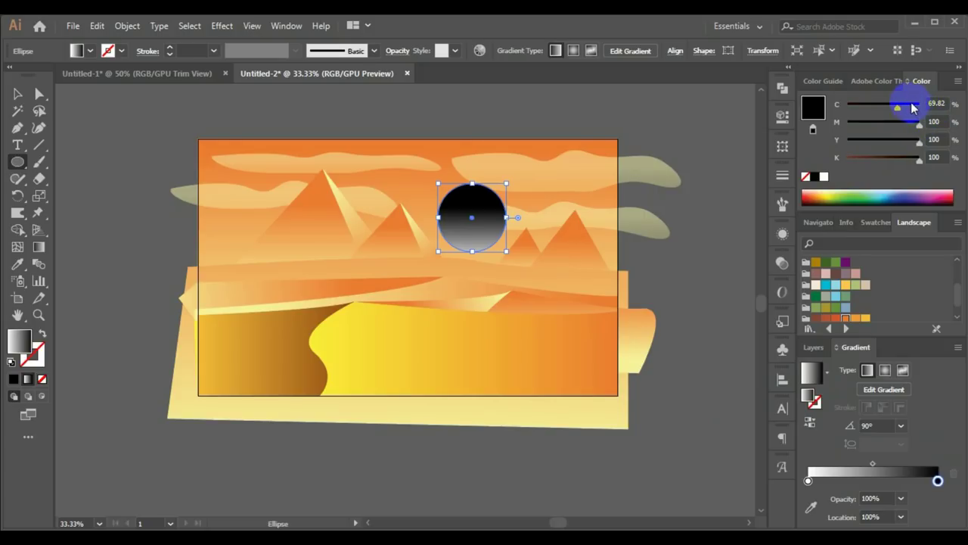
pyautogui.moveTo(913, 108); pyautogui.dragTo(938, 103)
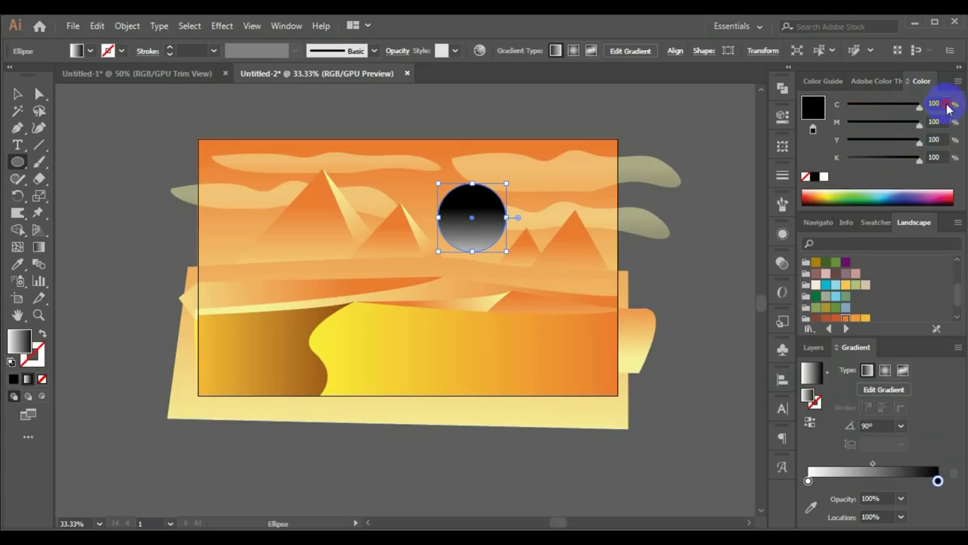
pyautogui.click(885, 370)
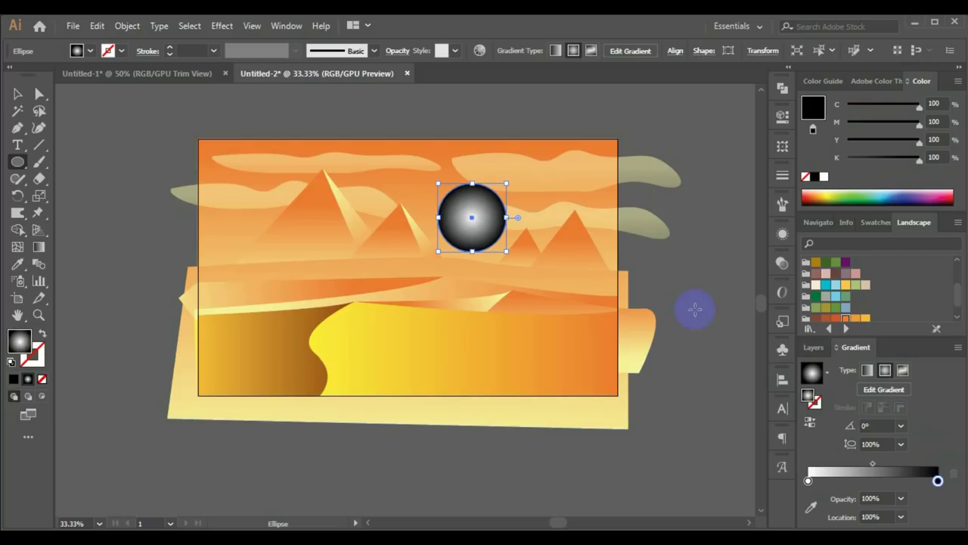
# Blend the sun with Color Dodge and move it beside the right-hand pyramid.
pyautogui.click(780, 267)
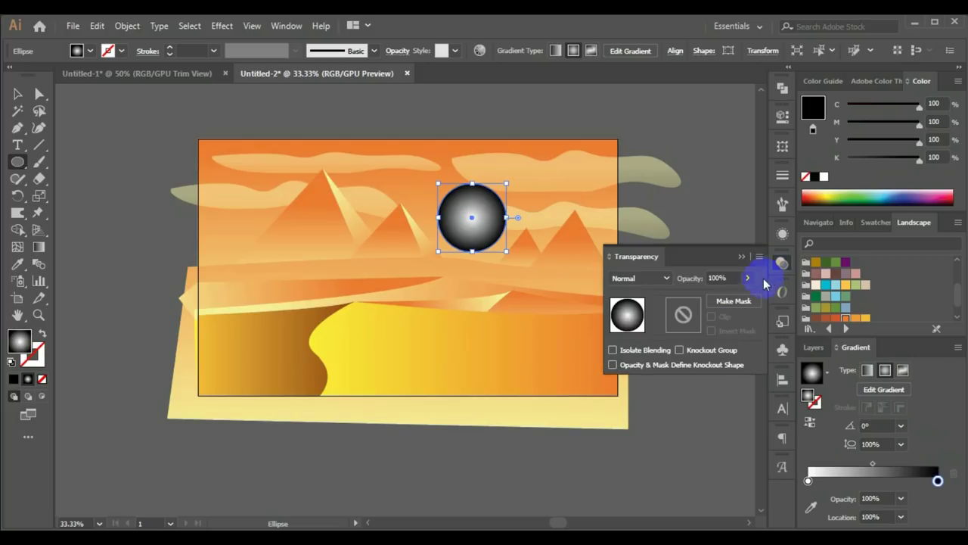
pyautogui.click(670, 279)
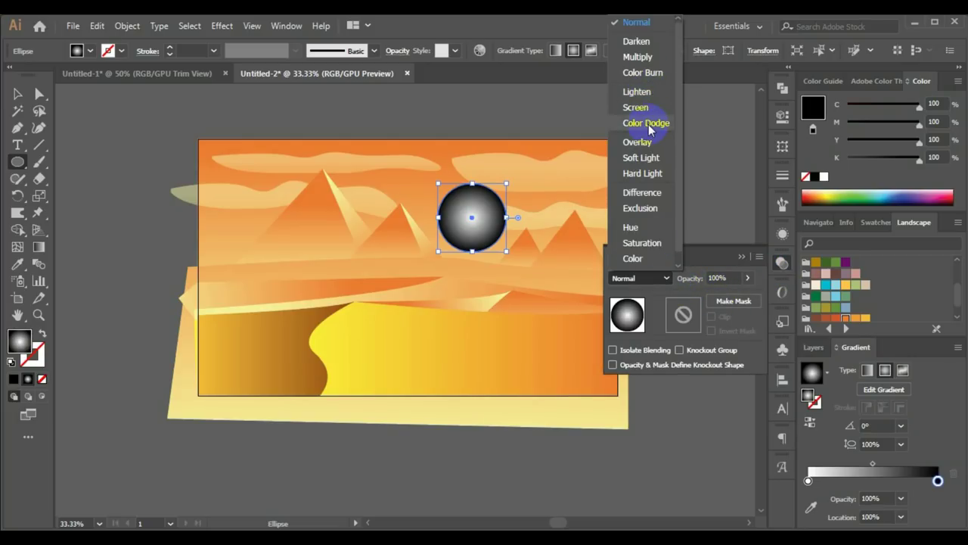
pyautogui.click(646, 123)
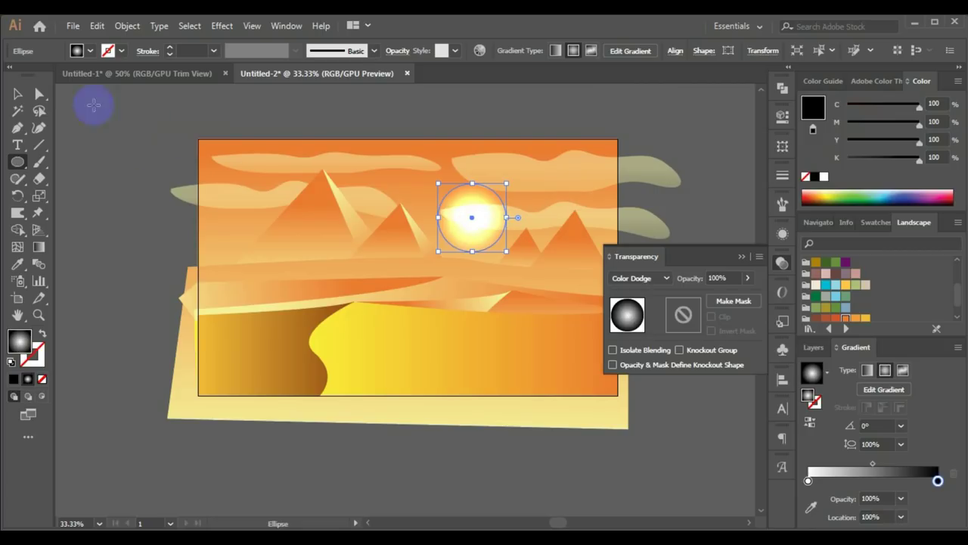
pyautogui.click(240, 217)
pyautogui.click(713, 279)
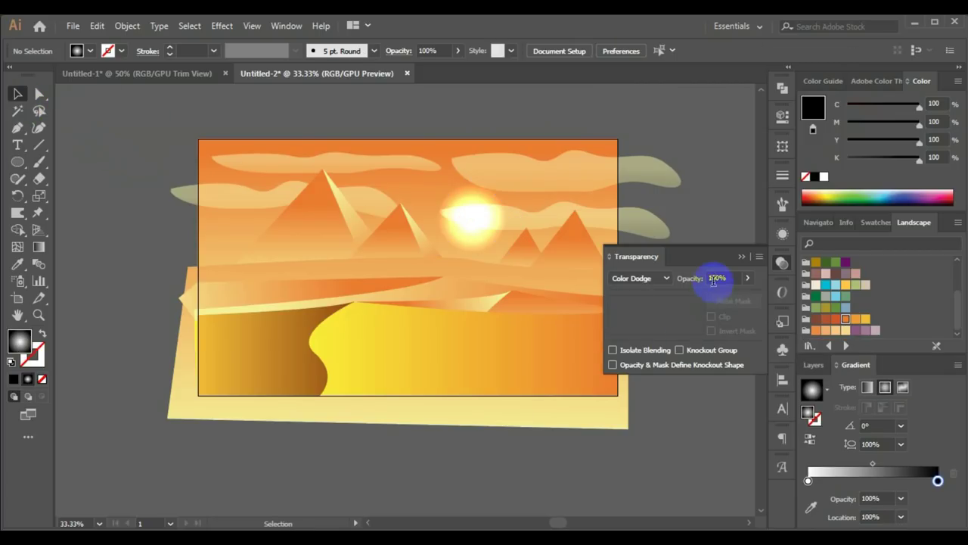
pyautogui.click(741, 257)
pyautogui.moveTo(485, 238); pyautogui.dragTo(527, 242)
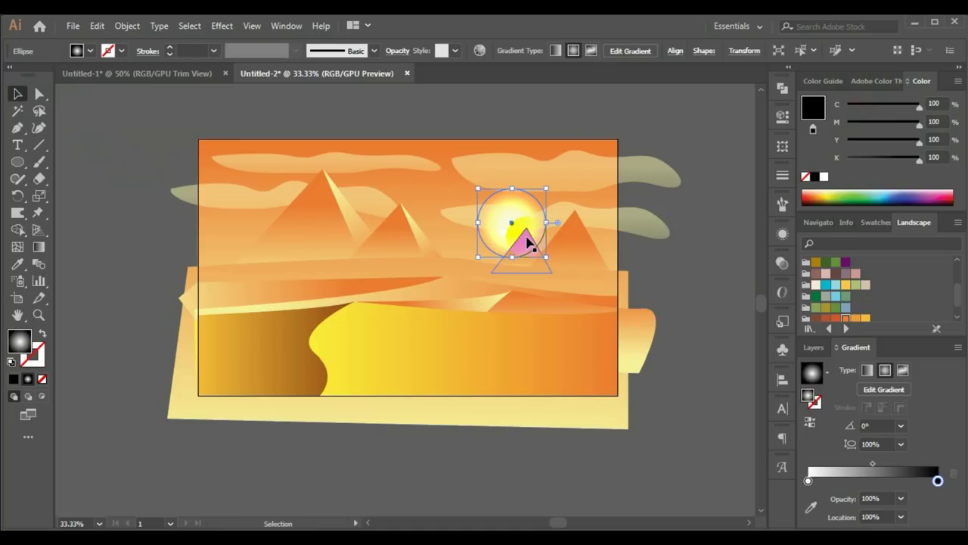
pyautogui.click(685, 276)
# Add a lens flare from the sun's centre with rings trailing down-left to the dune edge.
pyautogui.press('l')
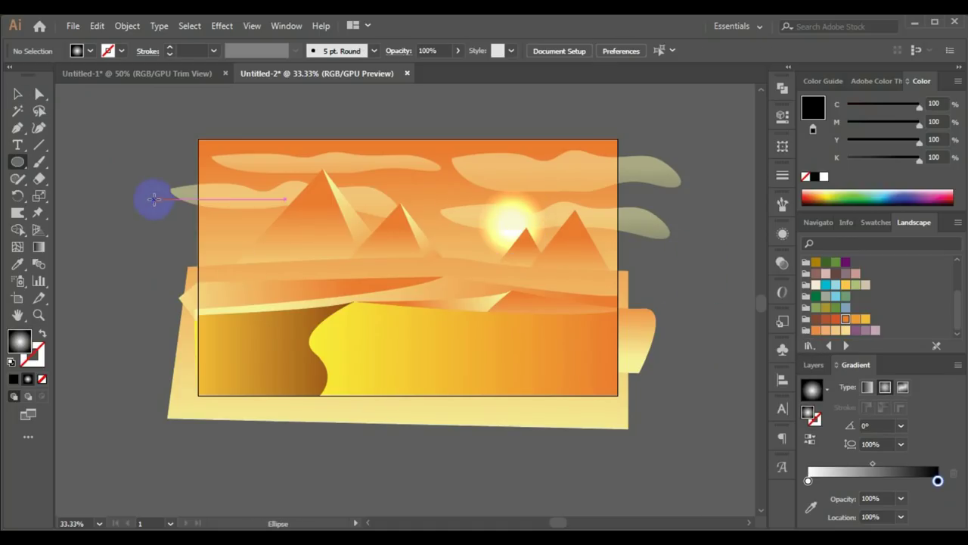
pyautogui.moveTo(17, 161)
pyautogui.mouseDown()
pyautogui.moveTo(104, 234)
pyautogui.moveTo(86, 246)
pyautogui.mouseUp()
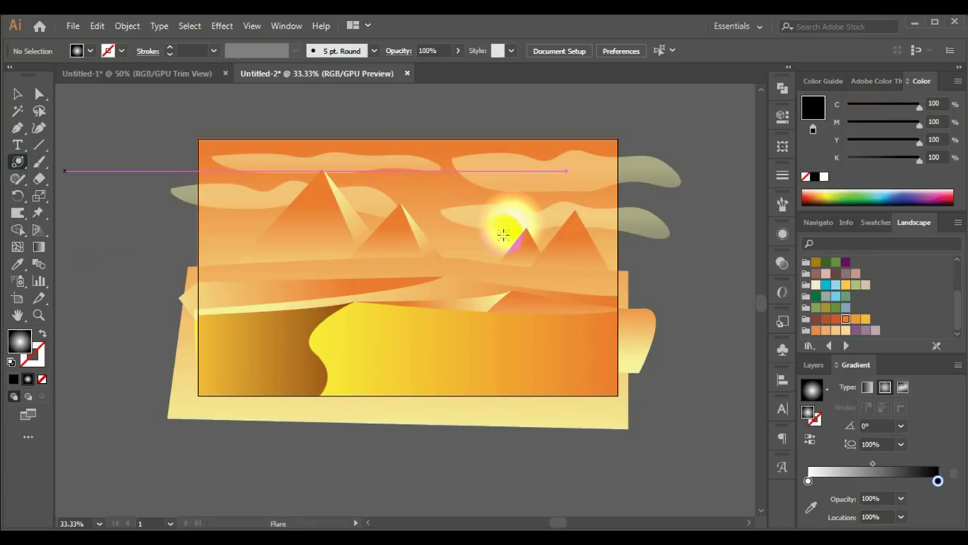
pyautogui.moveTo(511, 225); pyautogui.dragTo(469, 252)
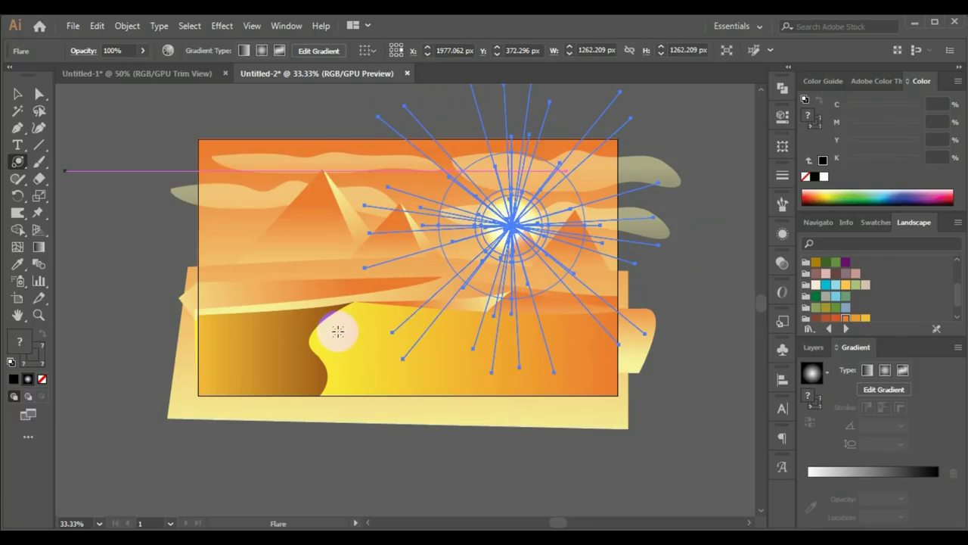
pyautogui.moveTo(338, 331); pyautogui.dragTo(409, 307)
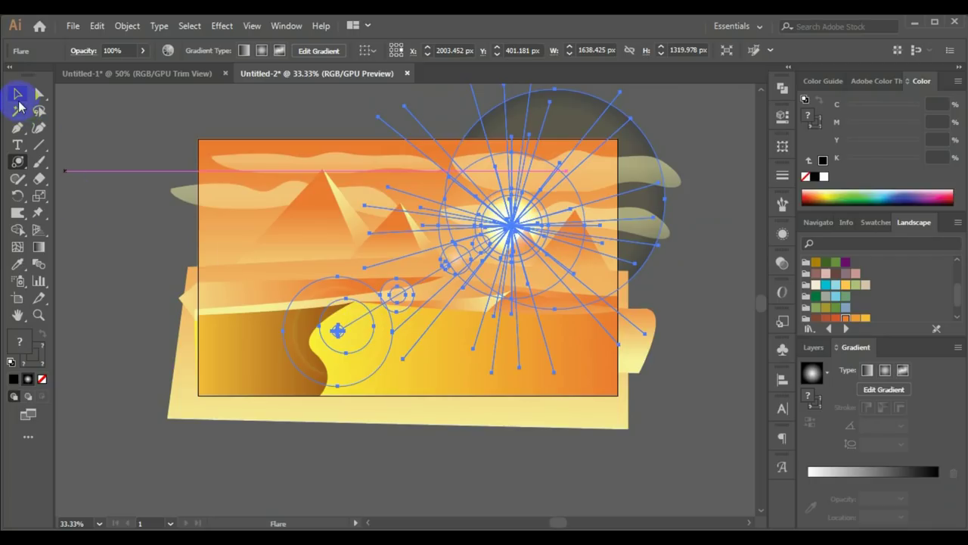
pyautogui.click(18, 99)
pyautogui.click(168, 329)
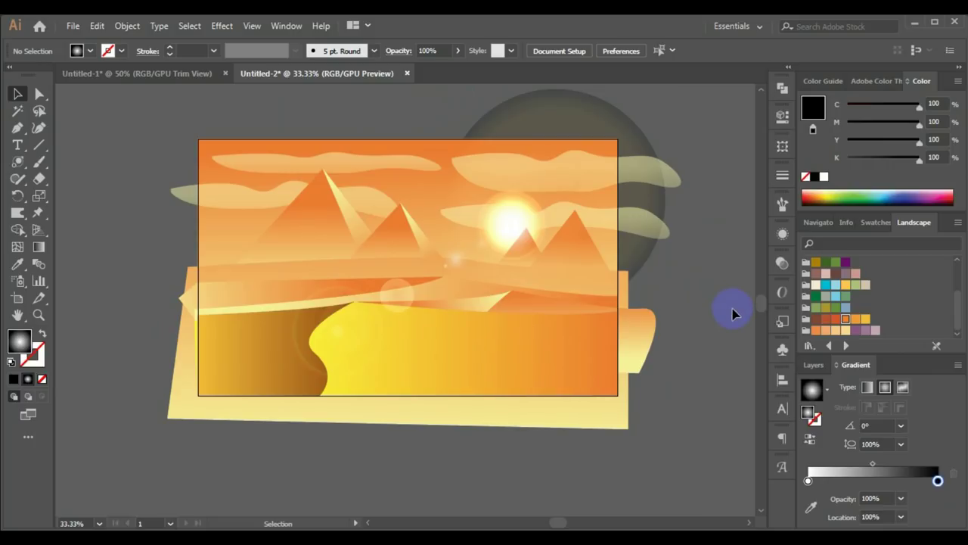
pyautogui.click(333, 330)
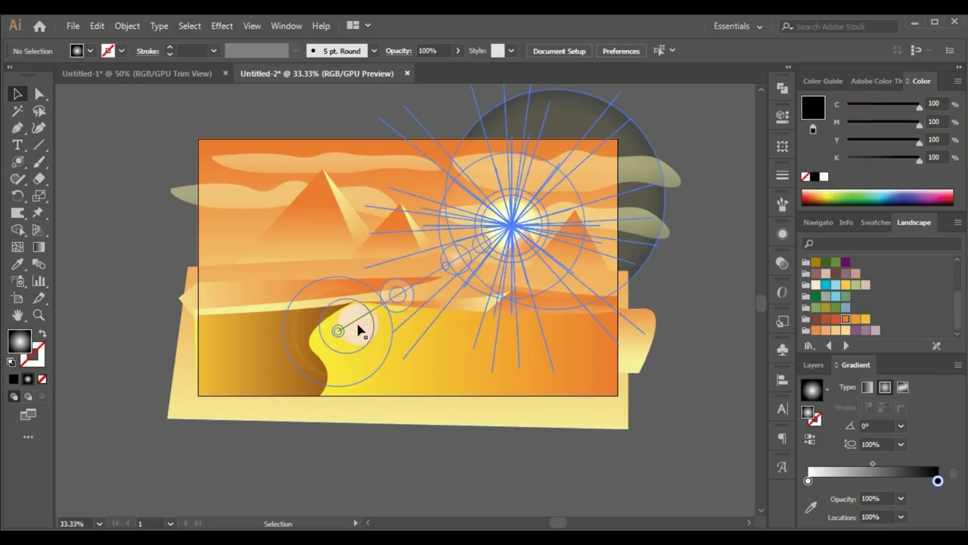
pyautogui.click(94, 279)
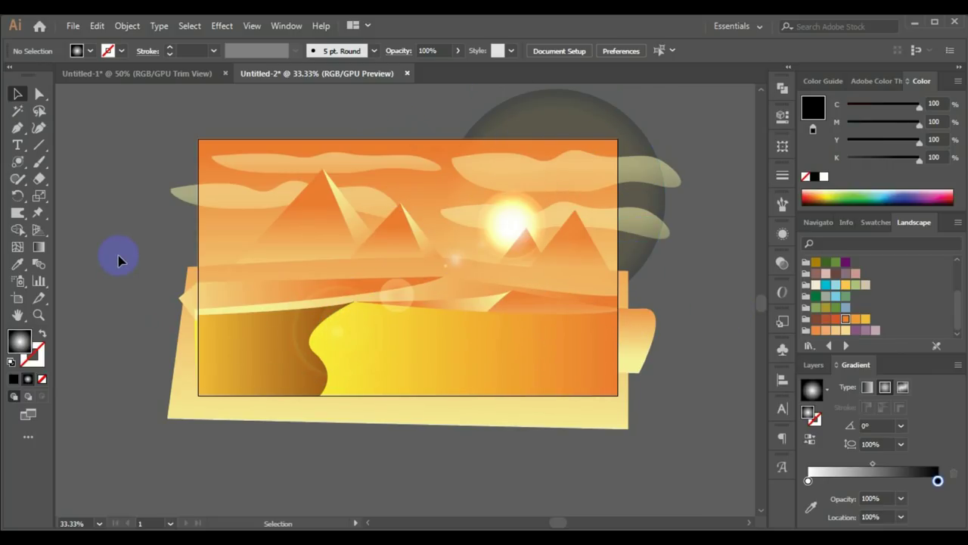
# Return to the camel rider image search results in the browser.
pyautogui.moveTo(326, 530)
pyautogui.click(268, 519)
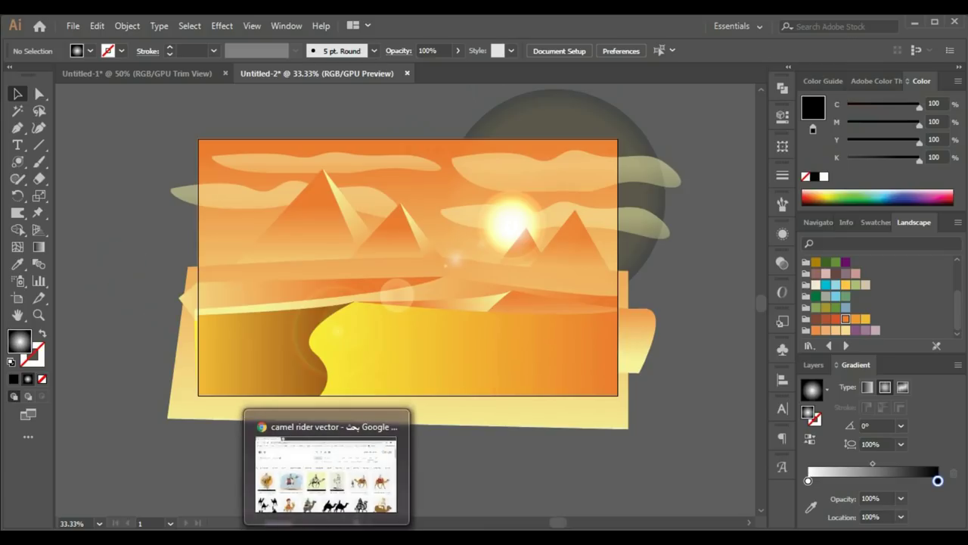
pyautogui.click(326, 480)
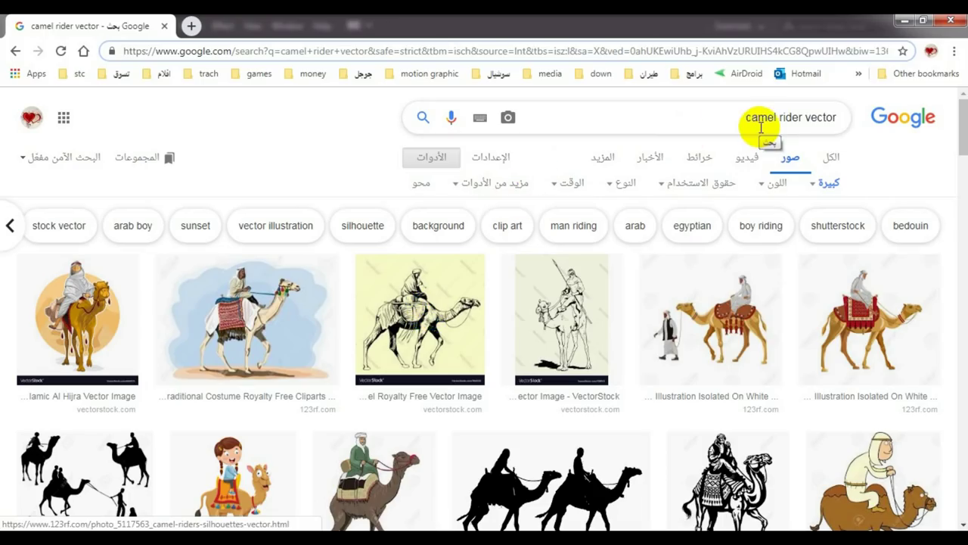
pyautogui.moveTo(745, 119); pyautogui.dragTo(841, 115)
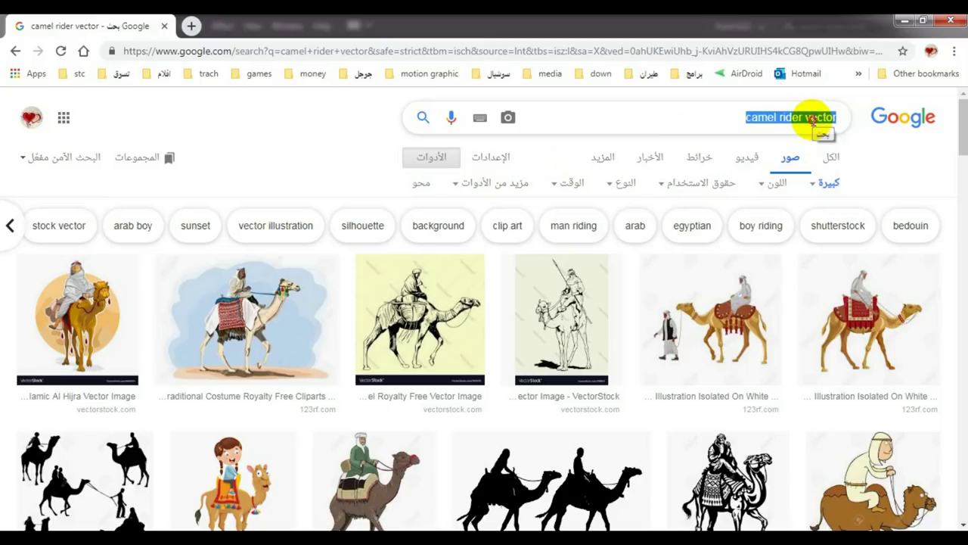
pyautogui.click(810, 119)
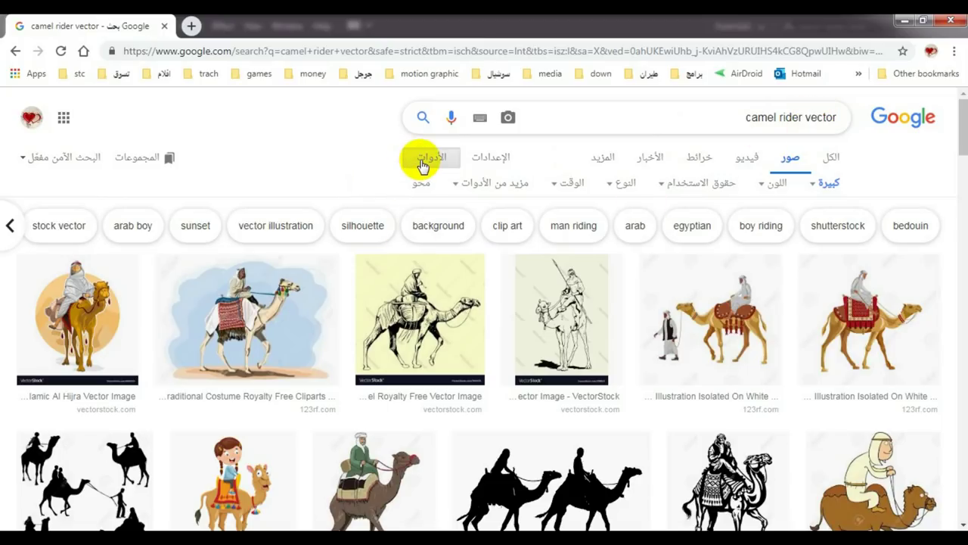
pyautogui.click(834, 186)
pyautogui.click(901, 183)
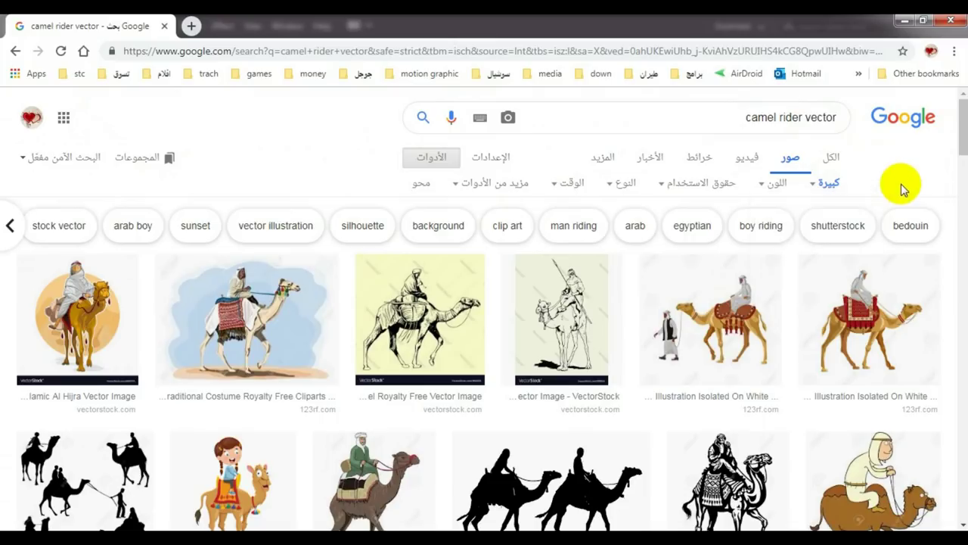
# Save the Camel Riders Silhouettes image to the Desktop and drag it into Illustrator.
pyautogui.click(83, 480)
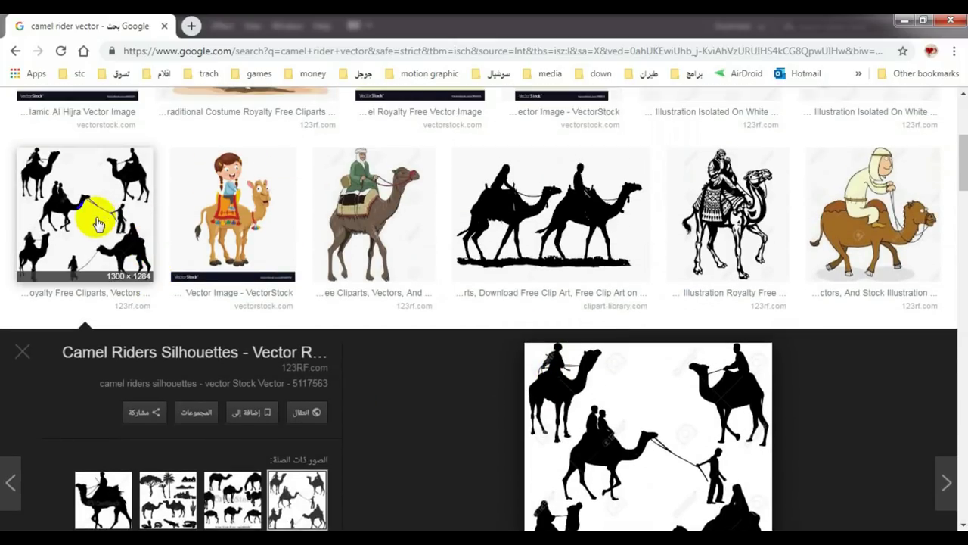
pyautogui.scroll(-2, 605, 353)
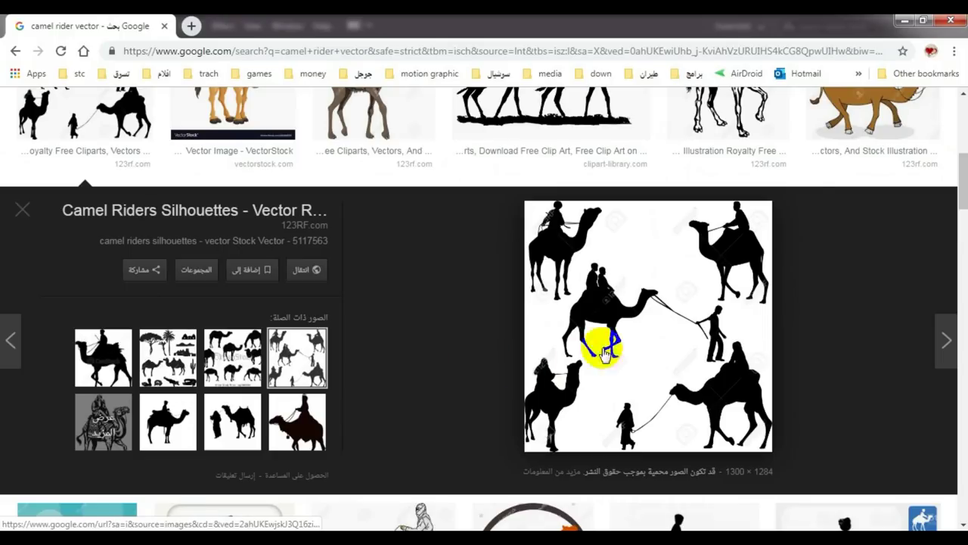
pyautogui.rightClick(620, 324)
pyautogui.click(681, 243)
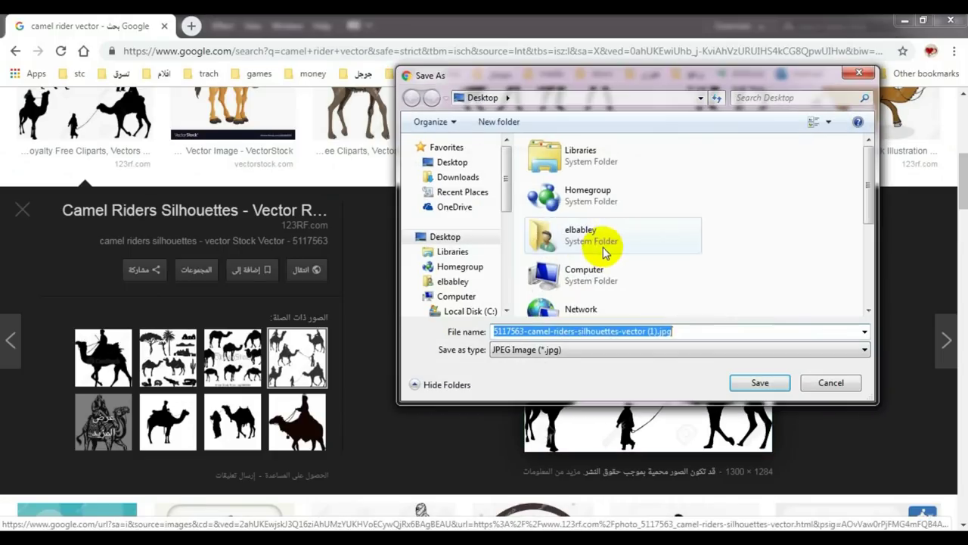
pyautogui.click(760, 384)
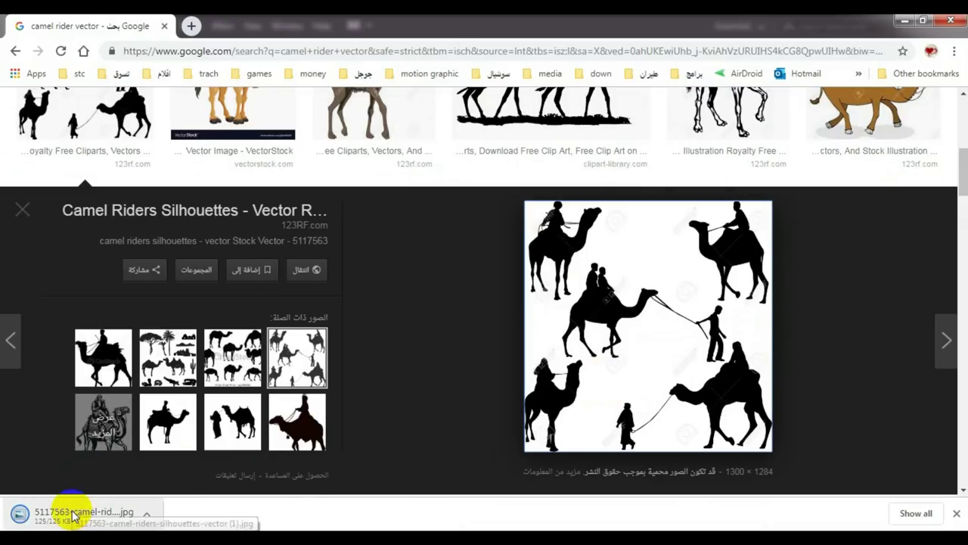
pyautogui.moveTo(65, 511)
pyautogui.mouseDown()
pyautogui.moveTo(393, 509)
pyautogui.moveTo(478, 481)
pyautogui.moveTo(481, 340)
pyautogui.moveTo(446, 333)
pyautogui.mouseUp()
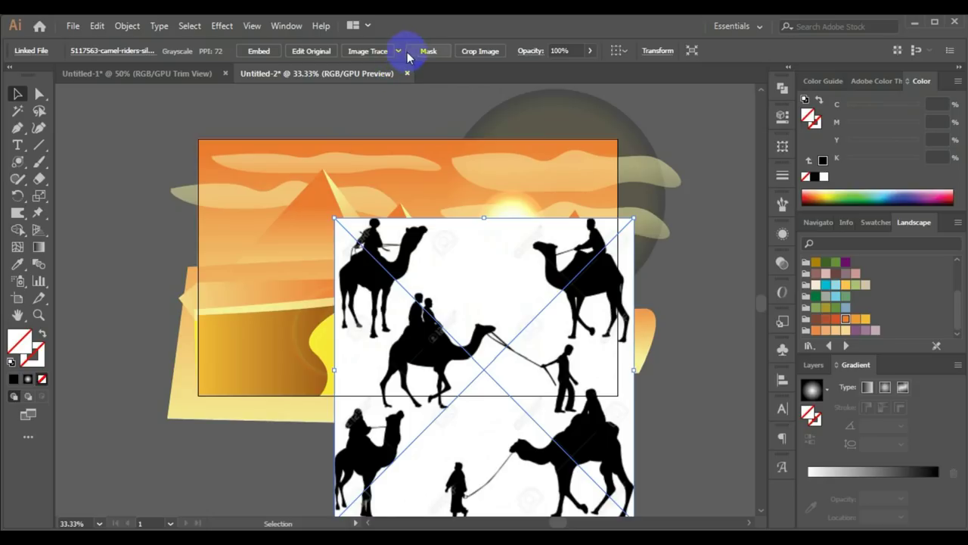
# Trace the camel image with the Sketched Art preset and expand it into paths.
pyautogui.click(399, 51)
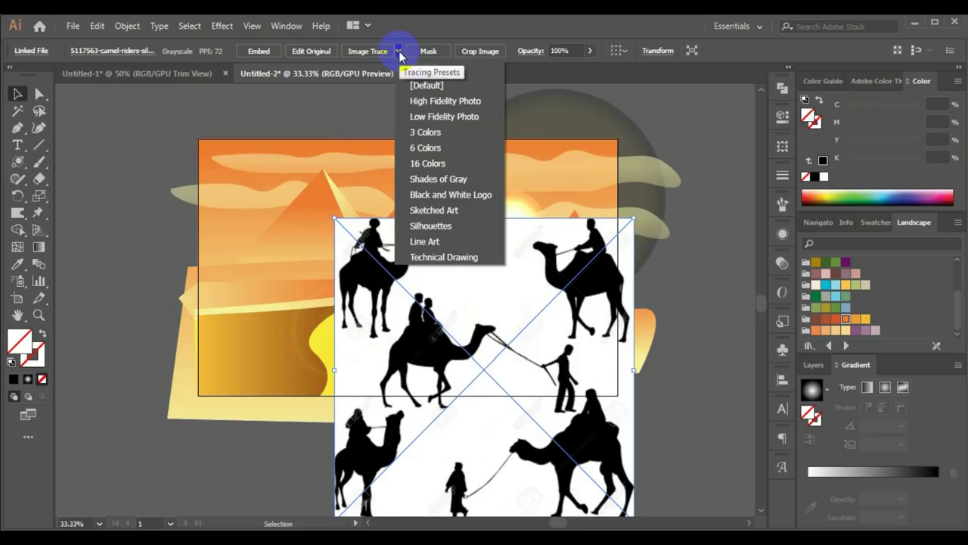
pyautogui.click(433, 212)
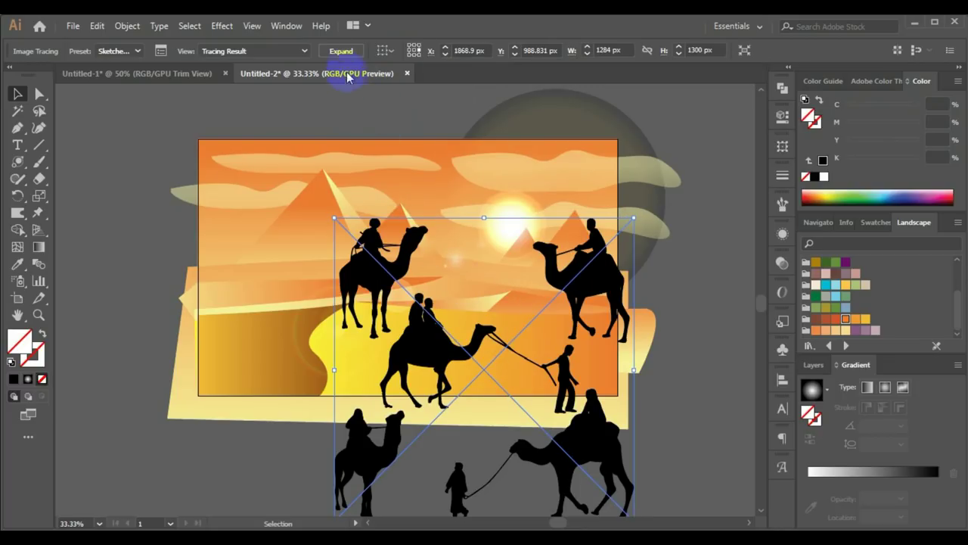
pyautogui.click(341, 51)
pyautogui.click(113, 379)
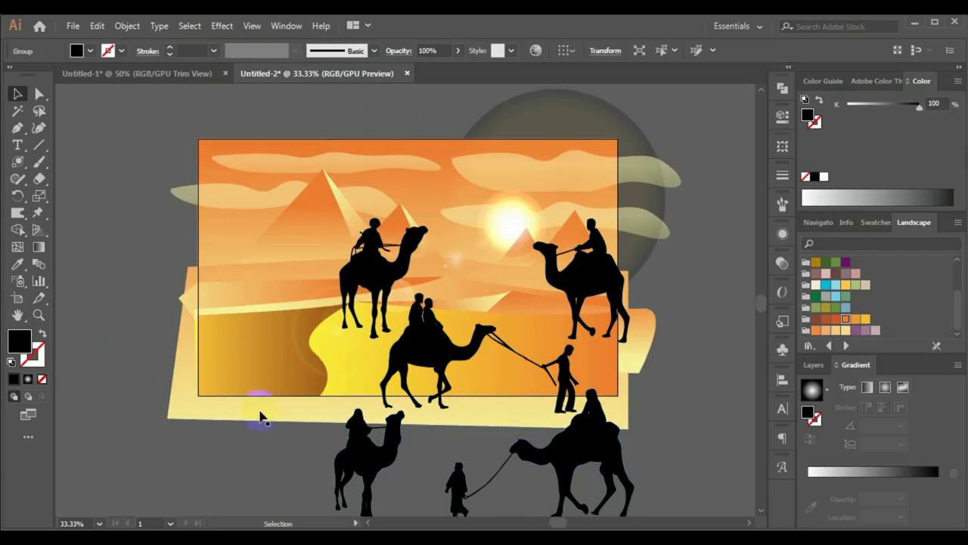
# Move the camel silhouettes beside the artboard, ungroup them, and drag the man-and-camel onto the dune.
pyautogui.click(427, 368)
pyautogui.moveTo(427, 368); pyautogui.dragTo(696, 337)
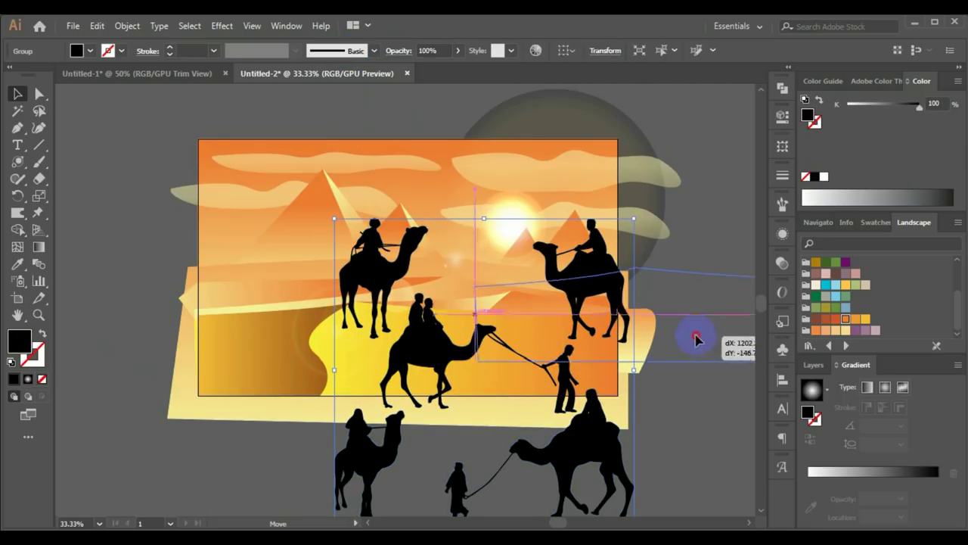
pyautogui.hotkey('ctrl', 'z')
pyautogui.moveTo(423, 352)
pyautogui.mouseDown()
pyautogui.moveTo(550, 355)
pyautogui.moveTo(711, 333)
pyautogui.mouseUp()
pyautogui.rightClick(724, 325)
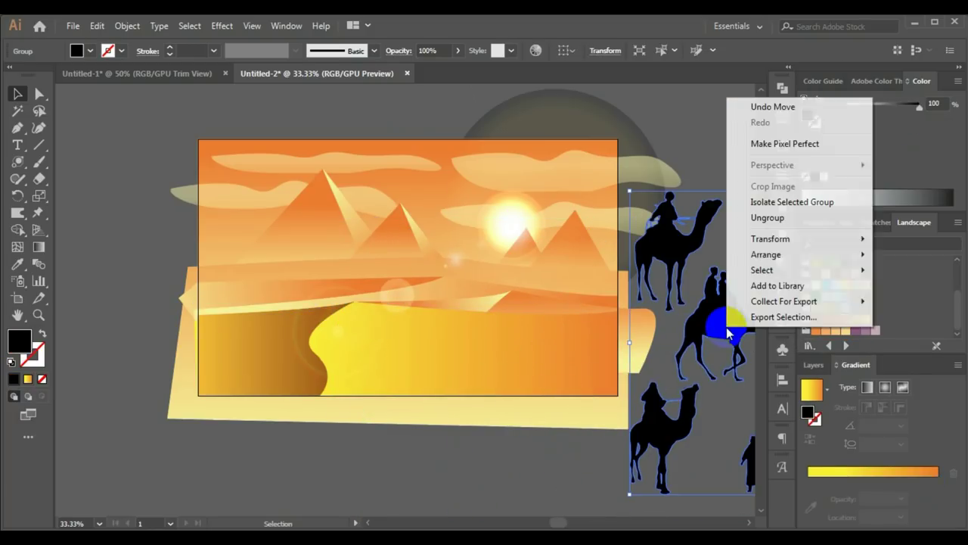
pyautogui.click(767, 217)
pyautogui.click(559, 446)
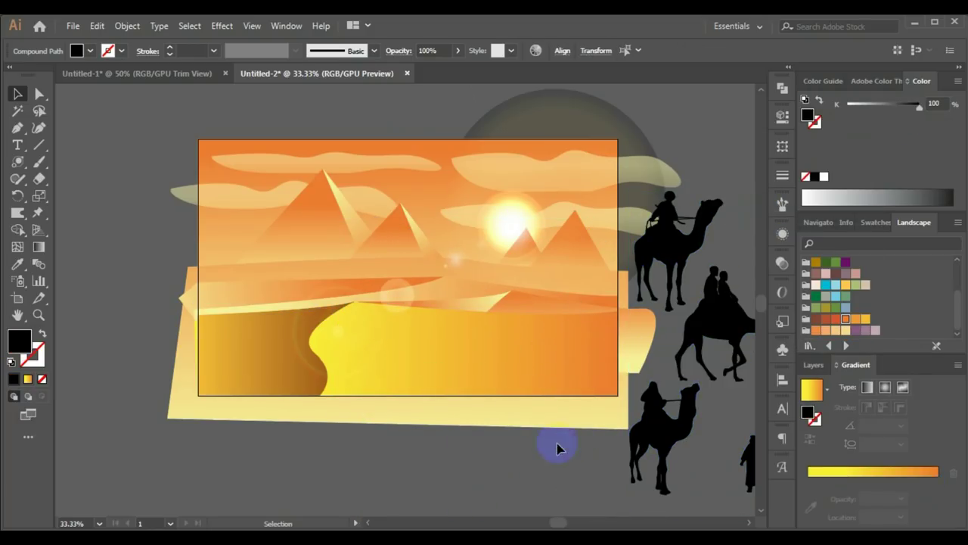
pyautogui.moveTo(703, 346); pyautogui.dragTo(397, 327)
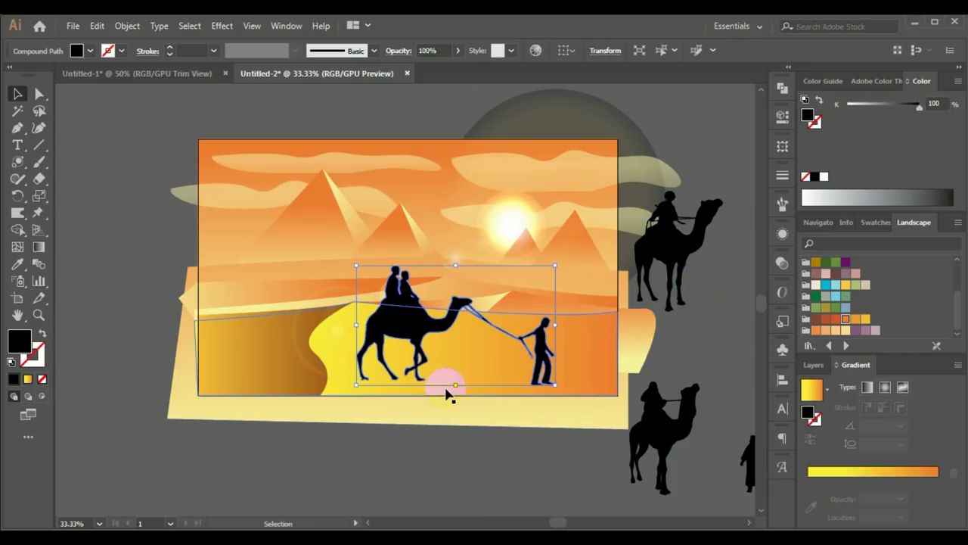
# Reflect the man-and-camel vertically to face left, shift it right and scale it slightly smaller.
pyautogui.rightClick(427, 338)
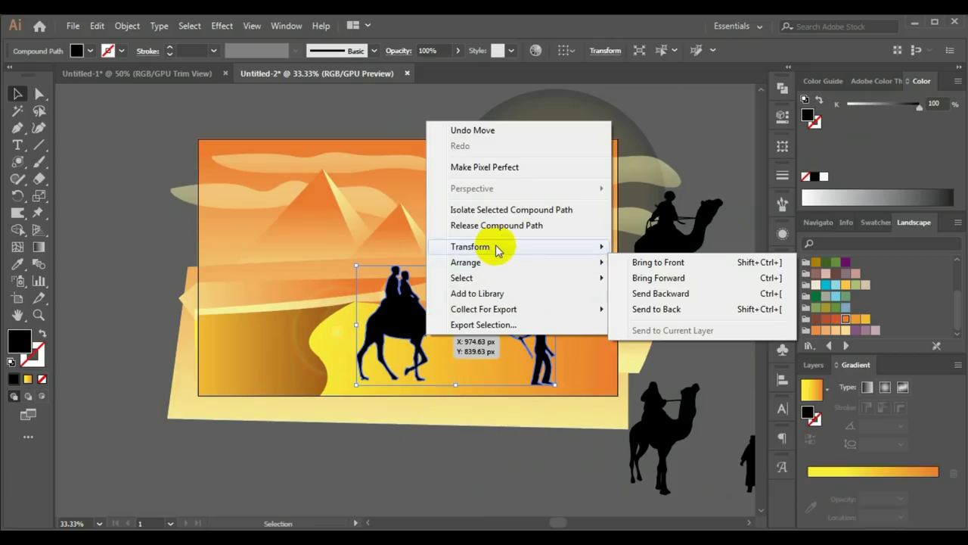
pyautogui.moveTo(471, 246)
pyautogui.click(649, 299)
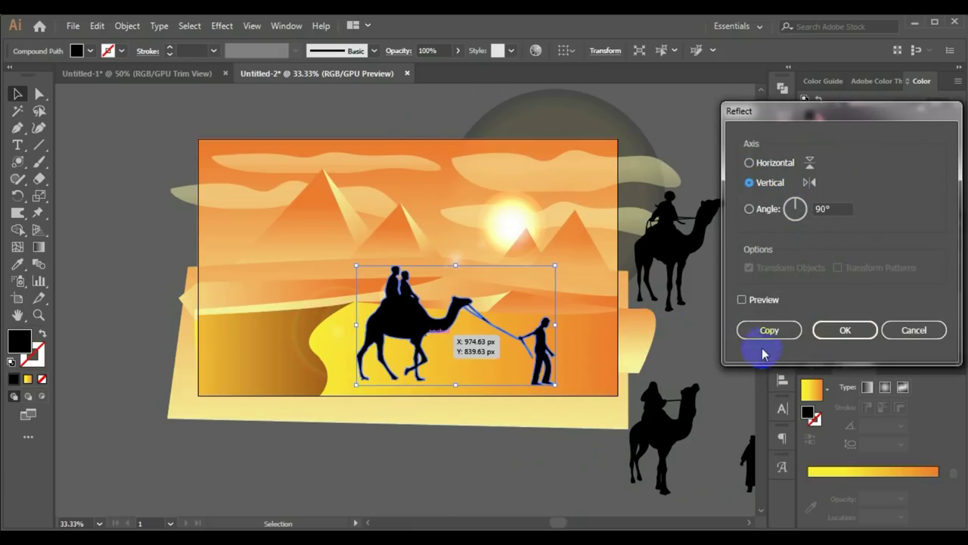
pyautogui.click(845, 330)
pyautogui.moveTo(439, 357)
pyautogui.mouseDown()
pyautogui.moveTo(562, 321)
pyautogui.moveTo(582, 303)
pyautogui.mouseUp()
pyautogui.keyDown('shift'); pyautogui.click(624, 258); pyautogui.keyUp('shift')
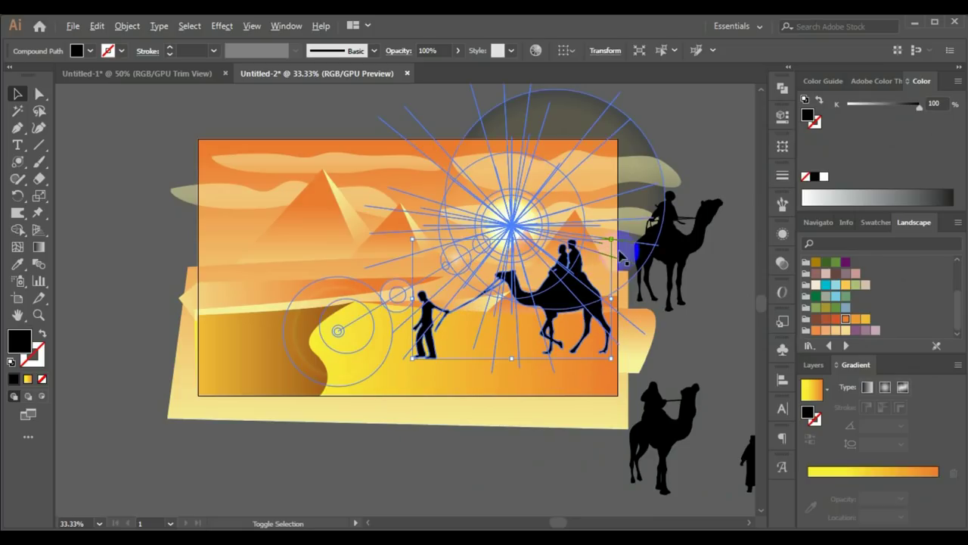
pyautogui.moveTo(611, 239); pyautogui.dragTo(602, 244)
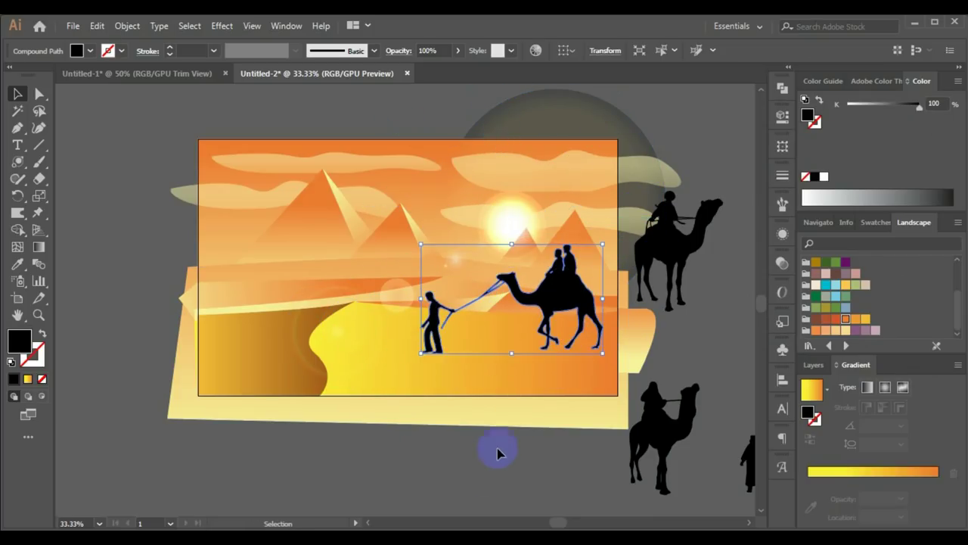
pyautogui.click(486, 481)
pyautogui.hotkey('ctrl', '+')
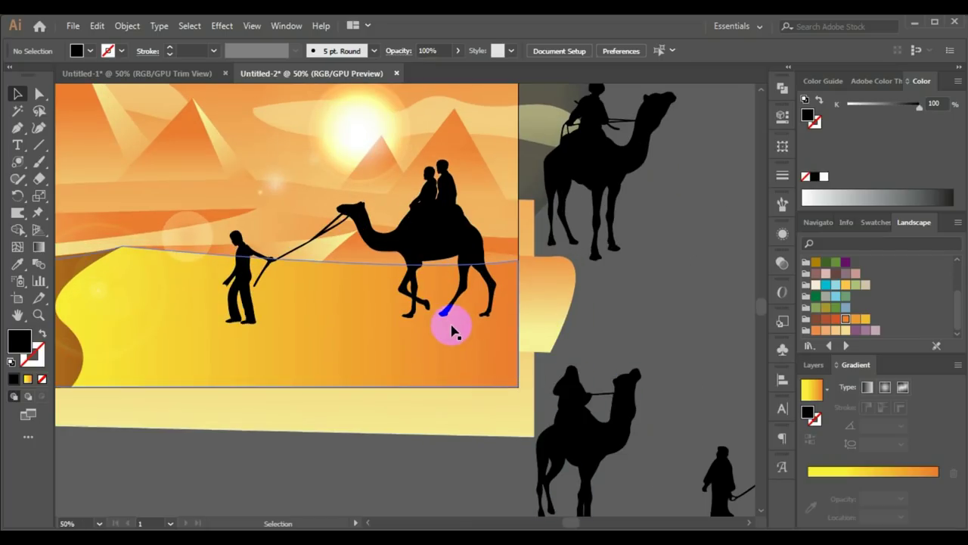
# Make a horizontally reflected copy of the man and camel at their feet, tilted slightly.
pyautogui.click(411, 242)
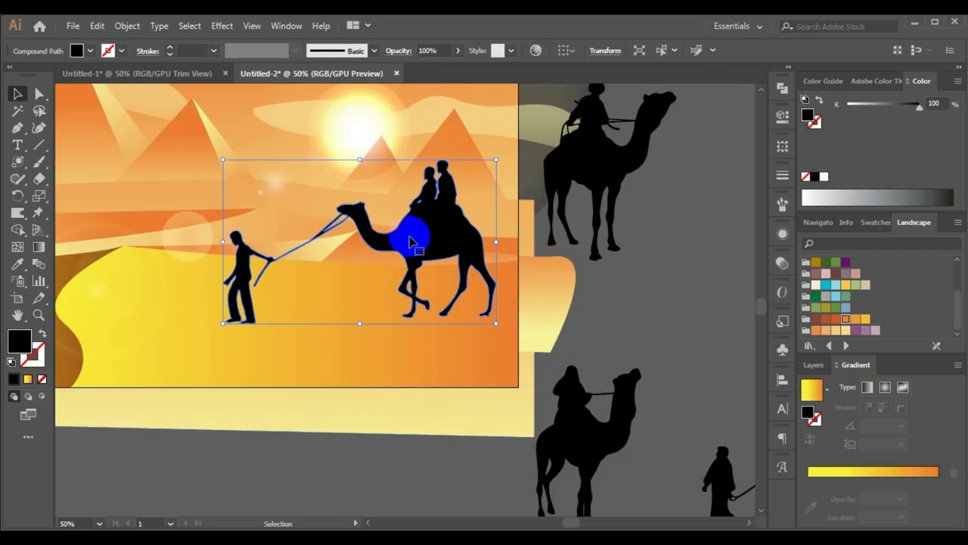
pyautogui.click(21, 204)
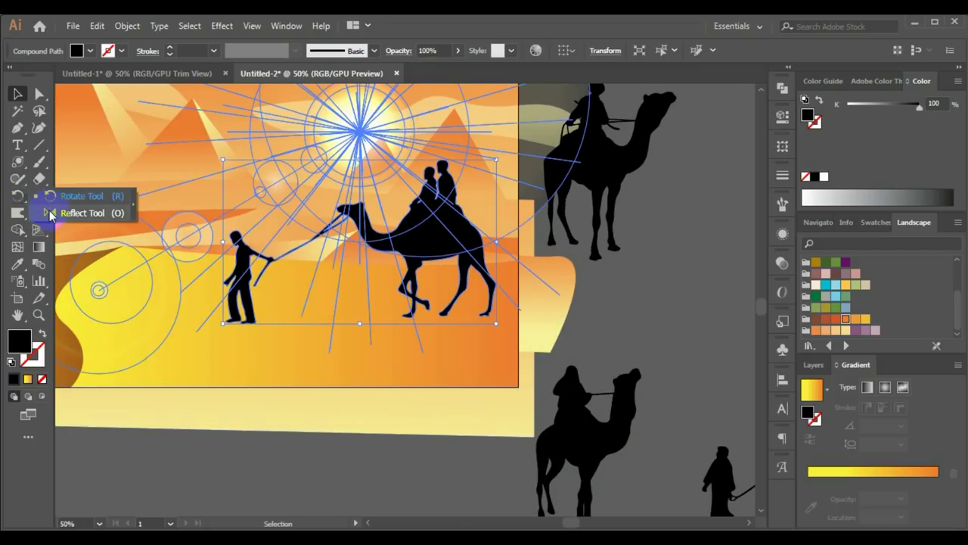
pyautogui.click(50, 215)
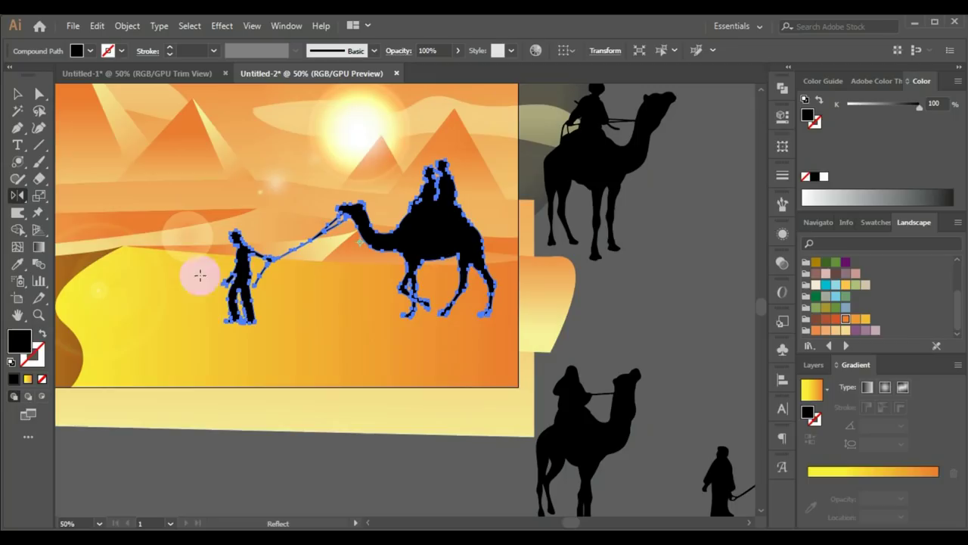
pyautogui.keyDown('alt'); pyautogui.click(405, 316); pyautogui.keyUp('alt')
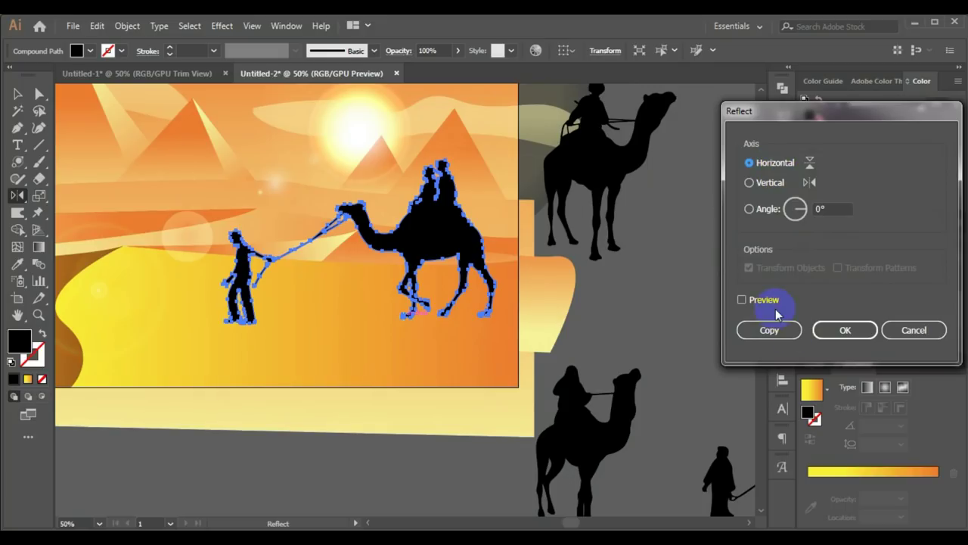
pyautogui.click(770, 329)
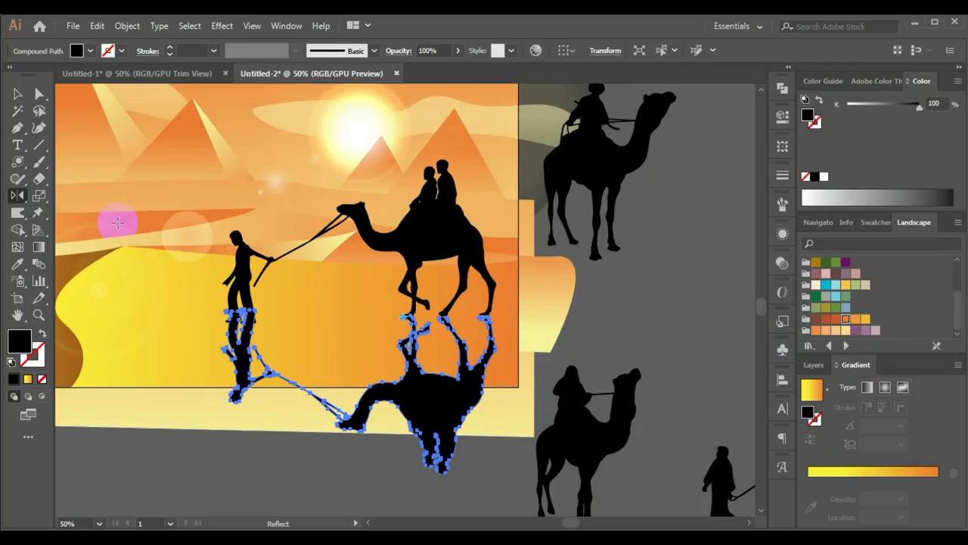
pyautogui.click(11, 93)
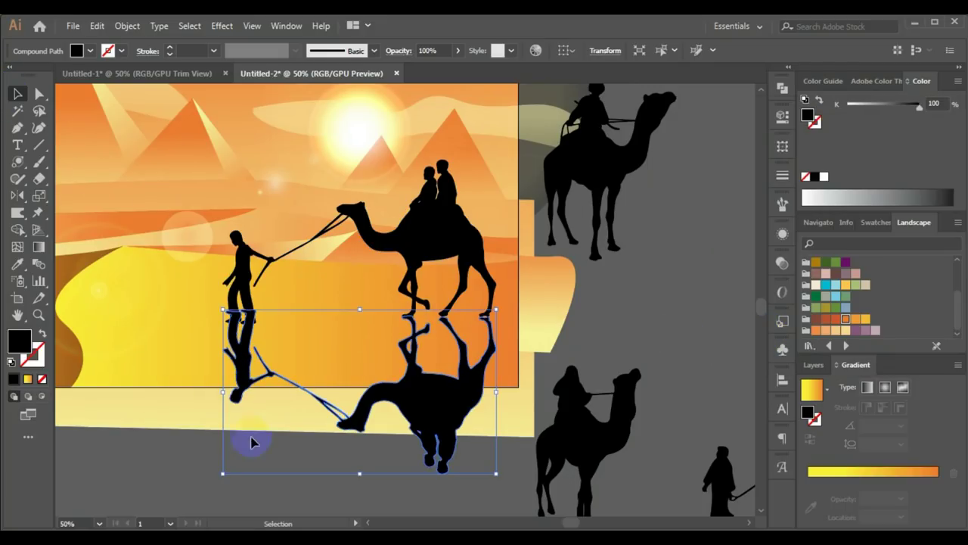
pyautogui.click(168, 454)
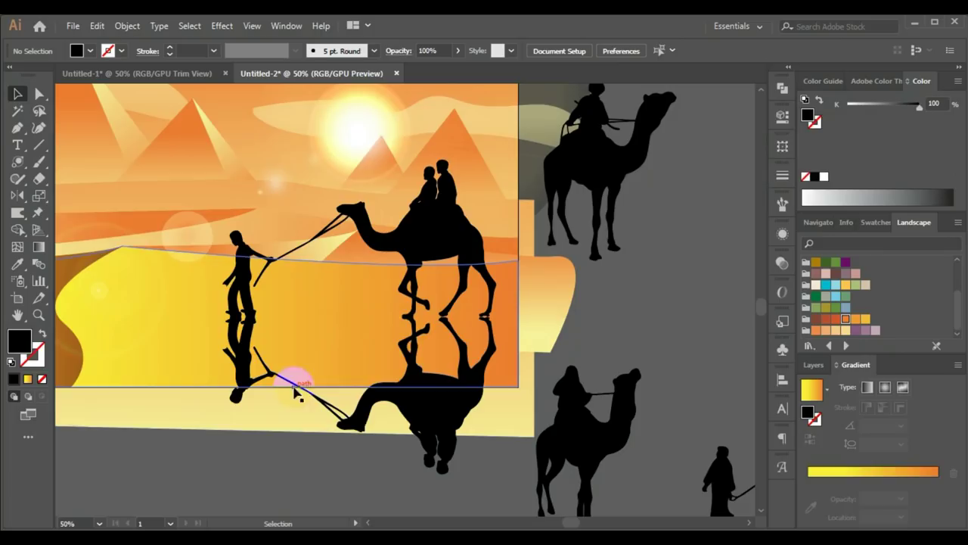
pyautogui.click(363, 390)
pyautogui.moveTo(224, 309); pyautogui.dragTo(216, 317)
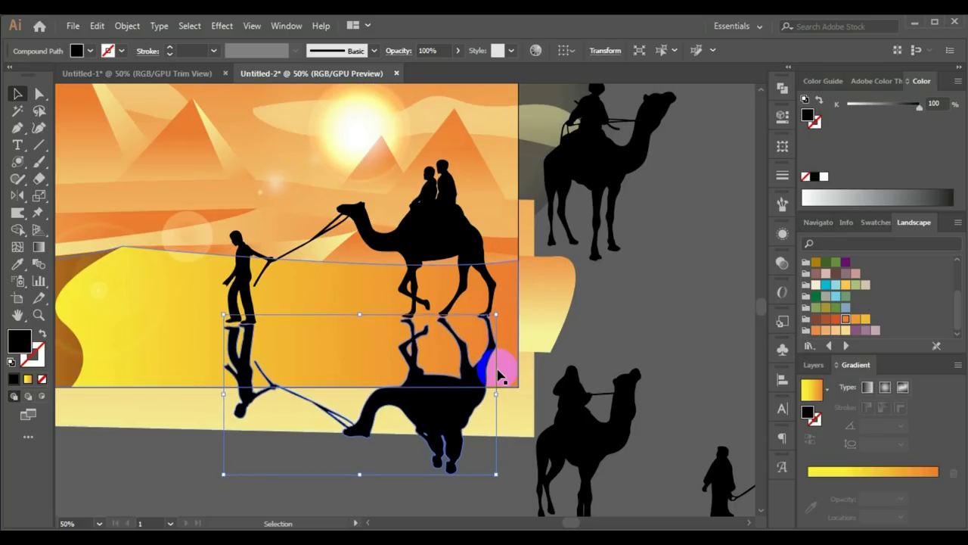
# Fill the reflection with the White, Black gradient and set the white stop to 0% opacity.
pyautogui.moveTo(502, 318); pyautogui.dragTo(497, 372)
pyautogui.click(421, 458)
pyautogui.click(449, 420)
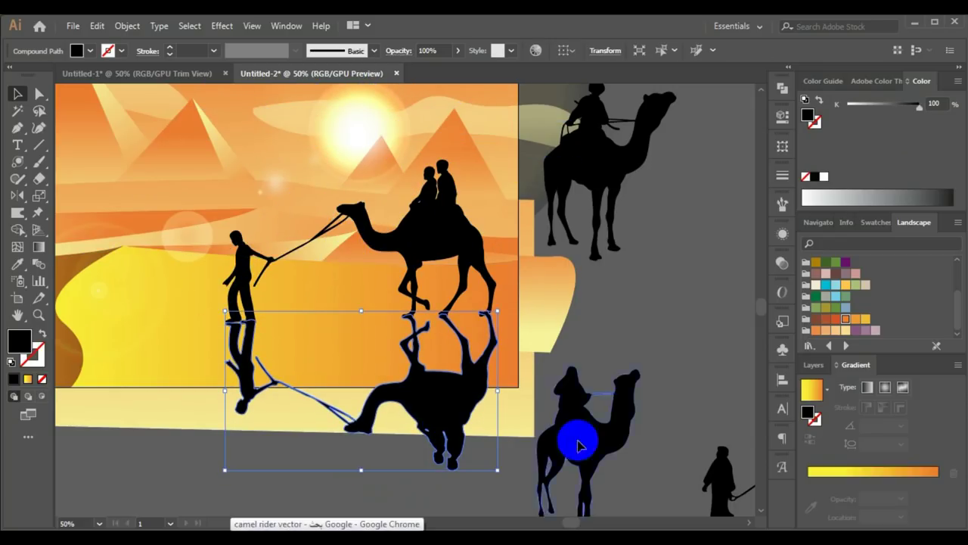
pyautogui.click(828, 390)
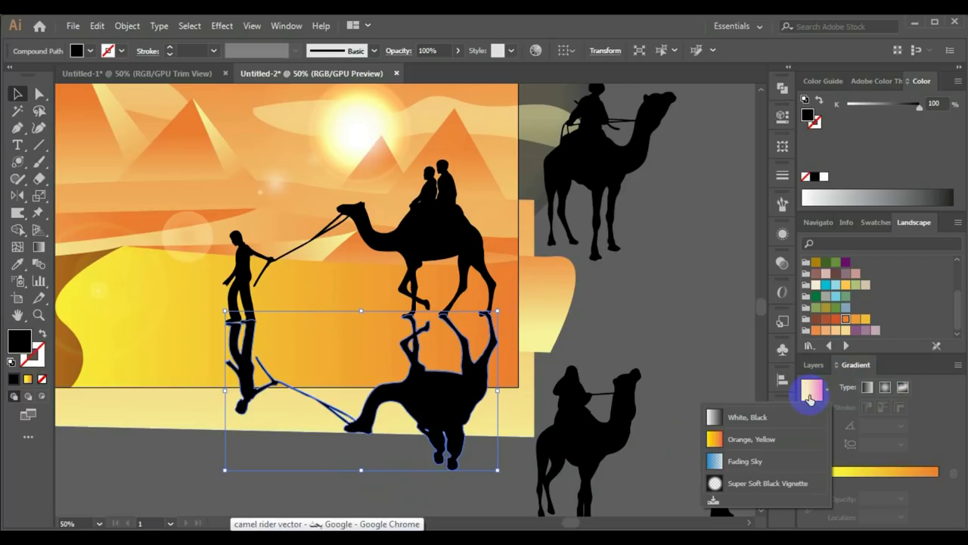
pyautogui.click(799, 416)
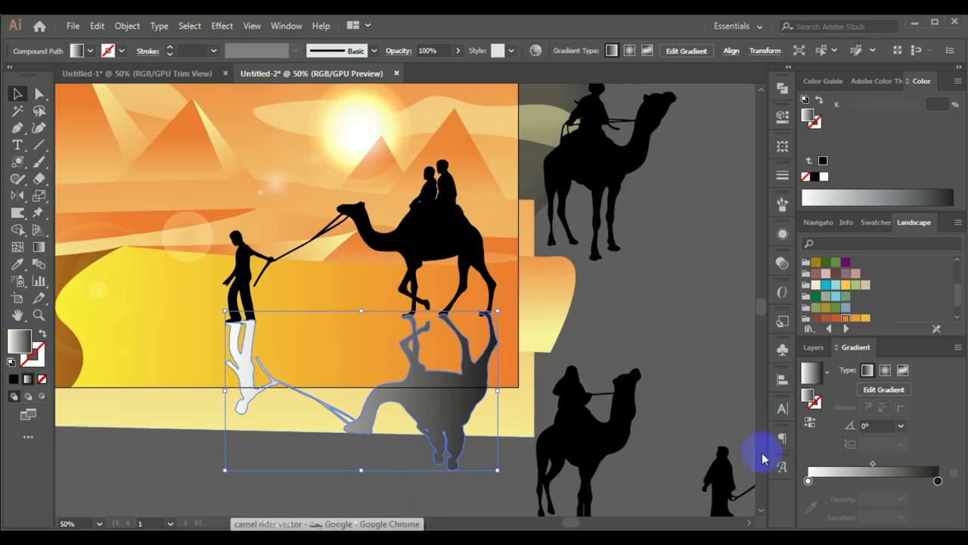
pyautogui.click(809, 483)
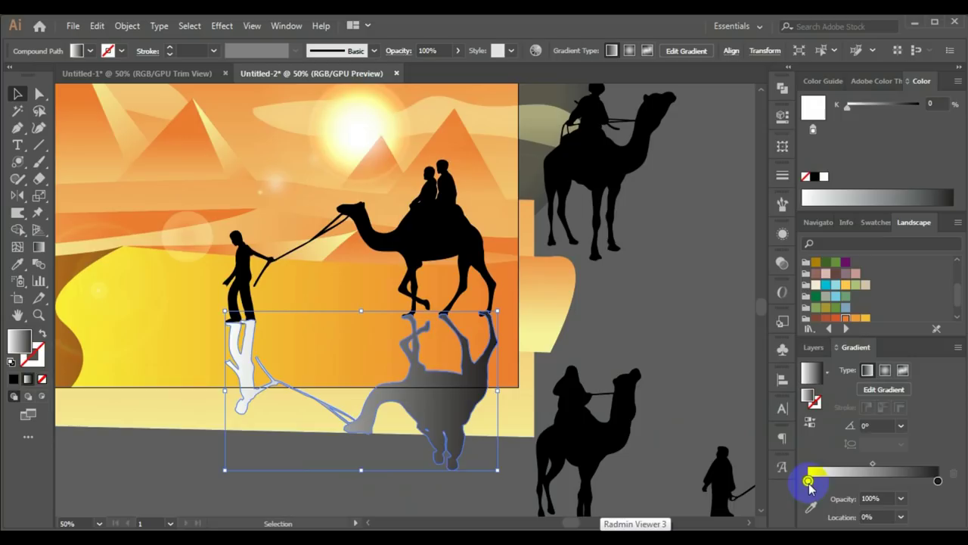
pyautogui.click(904, 500)
pyautogui.click(919, 334)
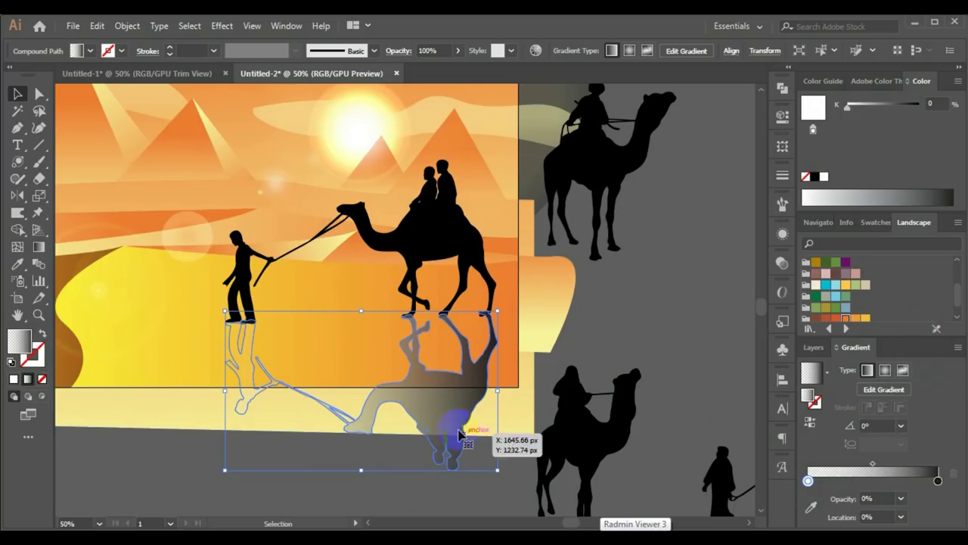
# Run the gradient vertically so the reflection fades downward, and set its blend mode to Multiply.
pyautogui.click(38, 247)
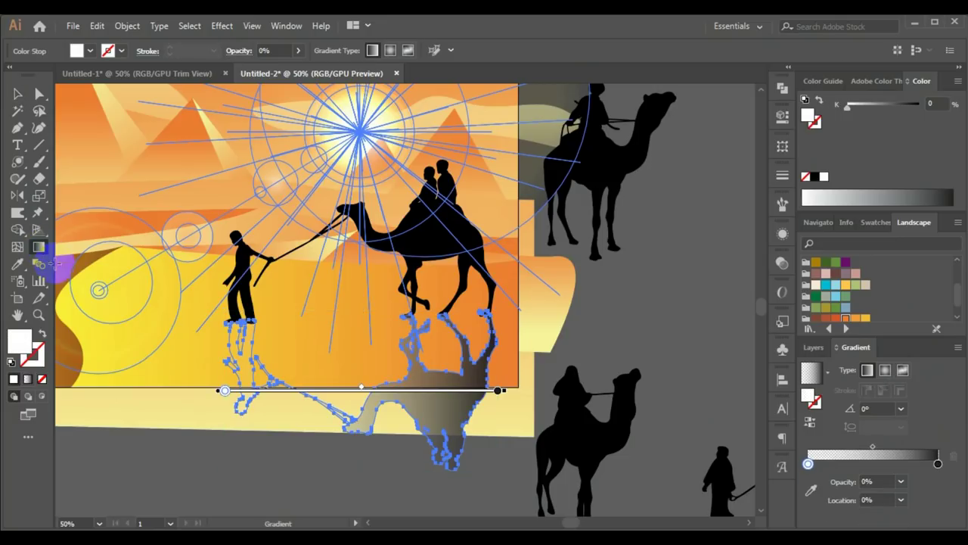
pyautogui.scroll(-3, 237, 421)
pyautogui.moveTo(370, 451); pyautogui.dragTo(370, 282)
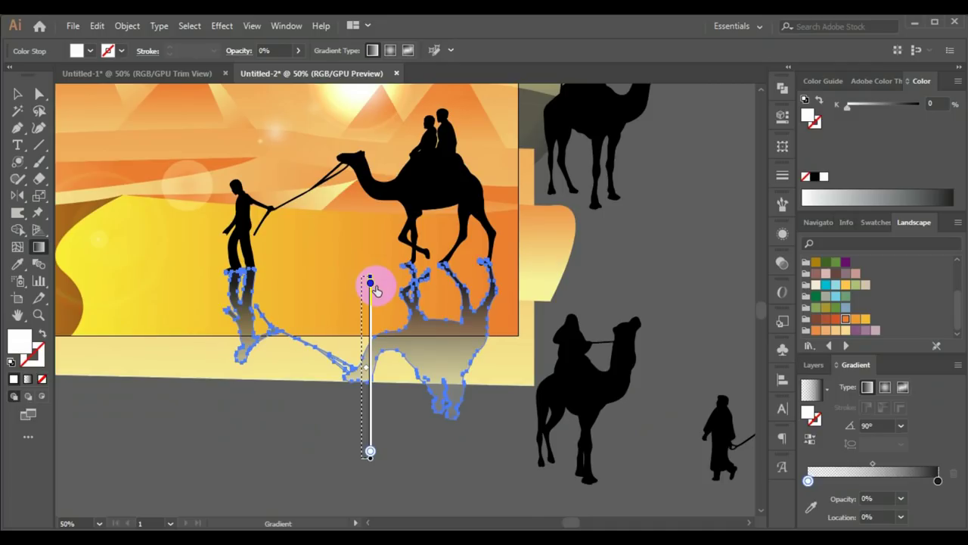
pyautogui.click(17, 93)
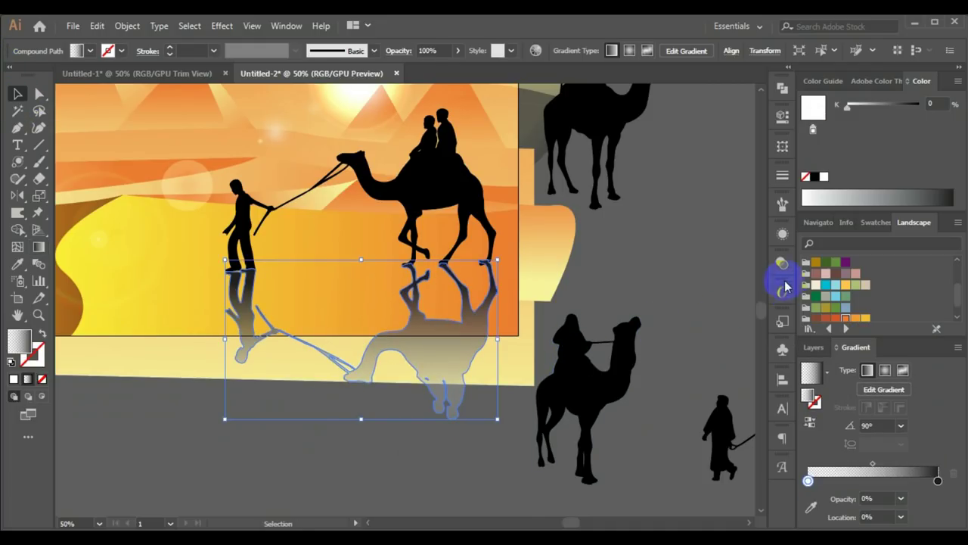
pyautogui.click(782, 263)
pyautogui.click(643, 279)
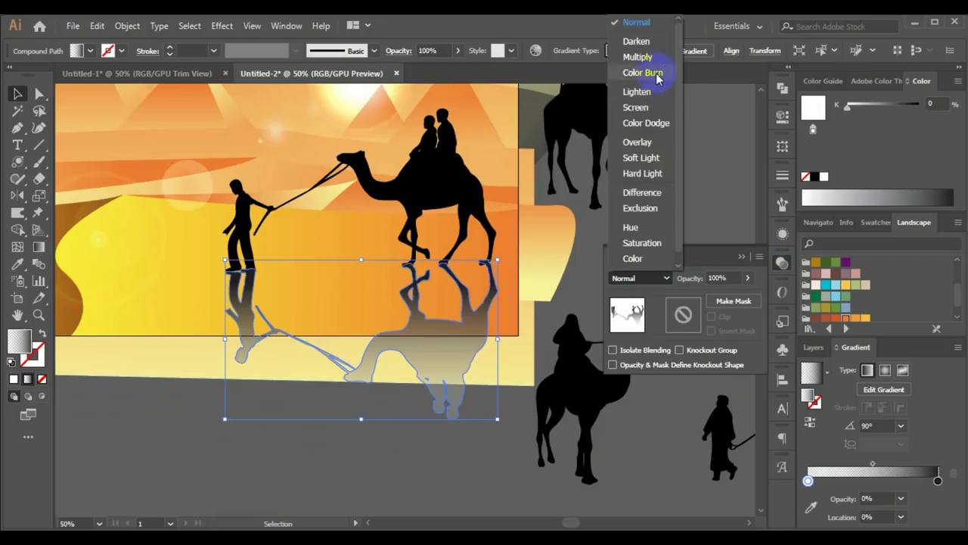
pyautogui.click(655, 58)
pyautogui.click(657, 210)
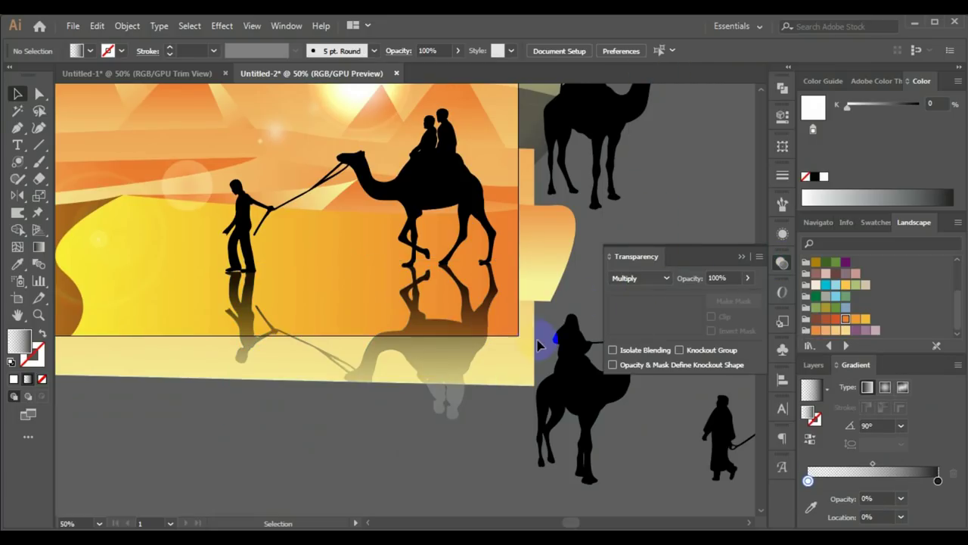
pyautogui.scroll(-2, 529, 355)
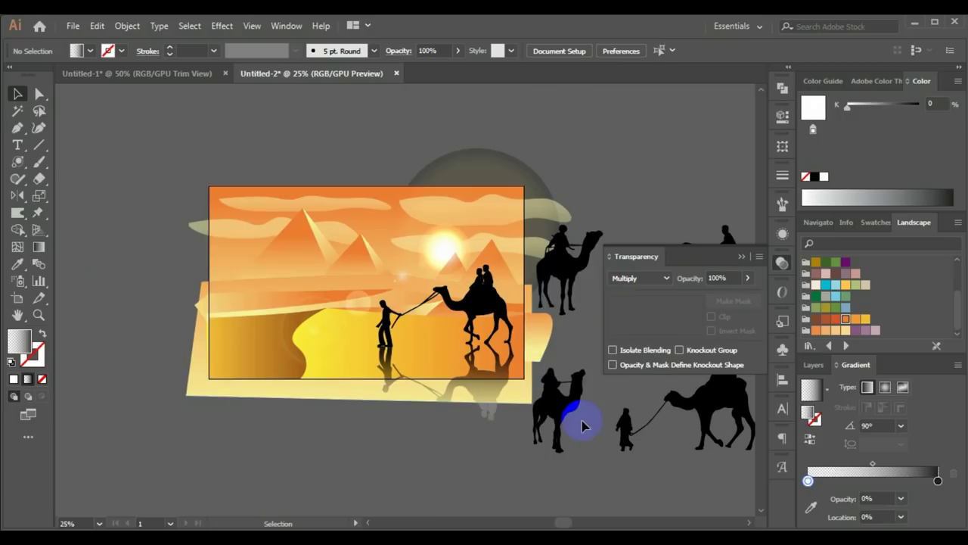
# Place a smaller copy of the second camel caravan near the scene's left edge.
pyautogui.click(694, 412)
pyautogui.moveTo(710, 403); pyautogui.dragTo(307, 298)
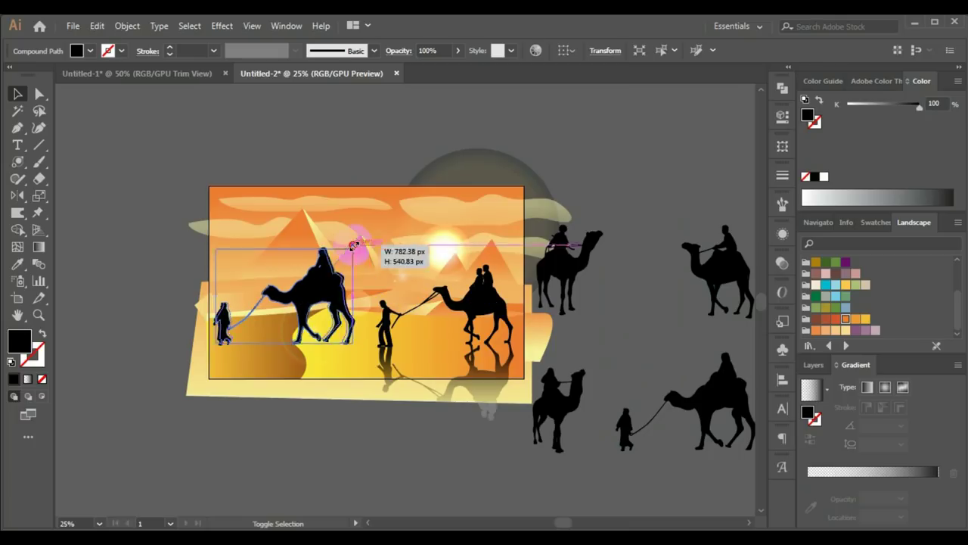
pyautogui.moveTo(355, 247); pyautogui.dragTo(328, 265)
pyautogui.moveTo(313, 304); pyautogui.dragTo(284, 316)
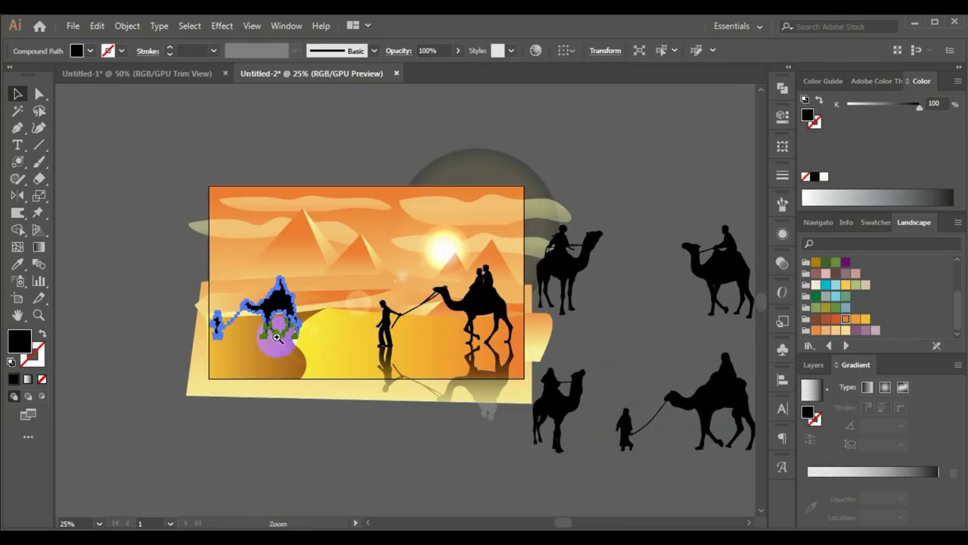
pyautogui.click(363, 376)
pyautogui.click(393, 377)
pyautogui.click(399, 356)
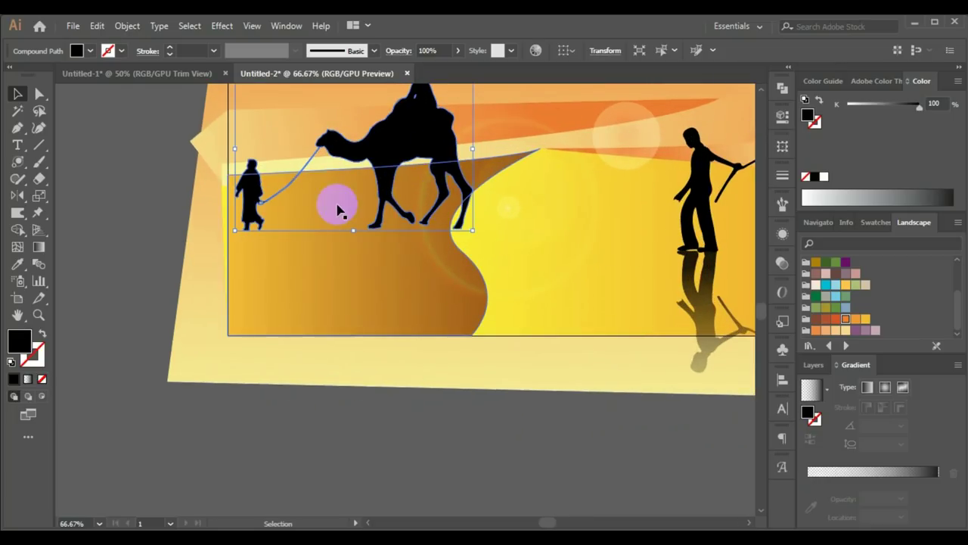
# Make a mirrored copy of the second caravan filled with a downward white-to-black fade.
pyautogui.click(18, 196)
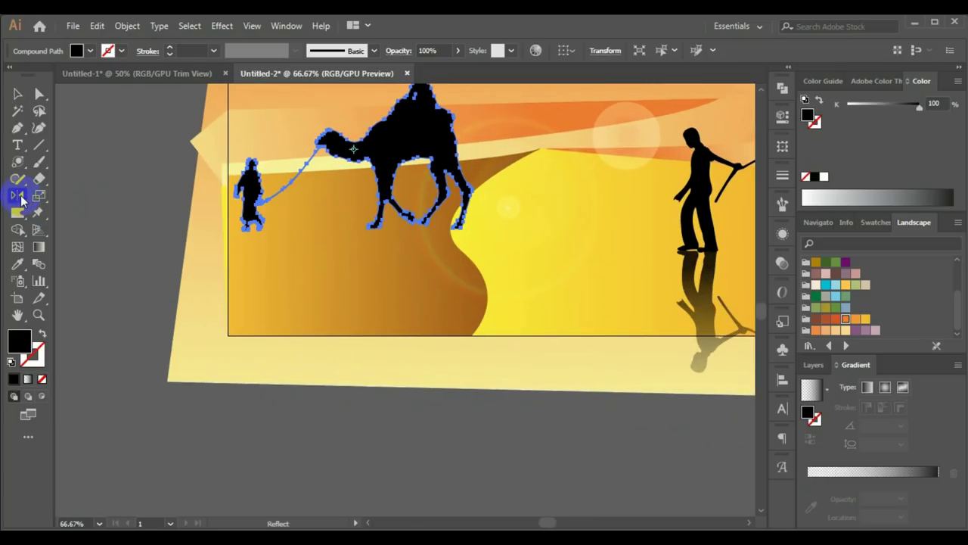
pyautogui.keyDown('alt'); pyautogui.click(376, 227); pyautogui.keyUp('alt')
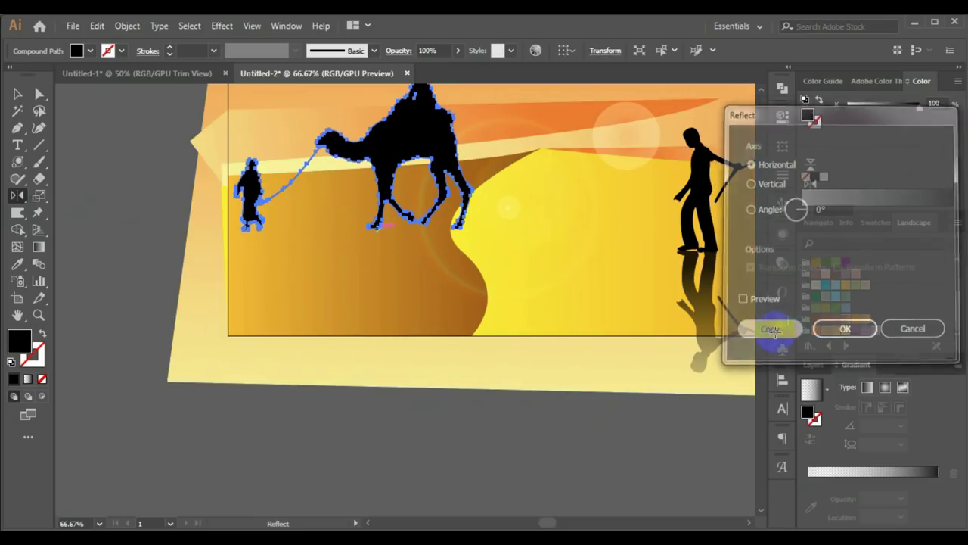
pyautogui.click(766, 329)
pyautogui.click(886, 467)
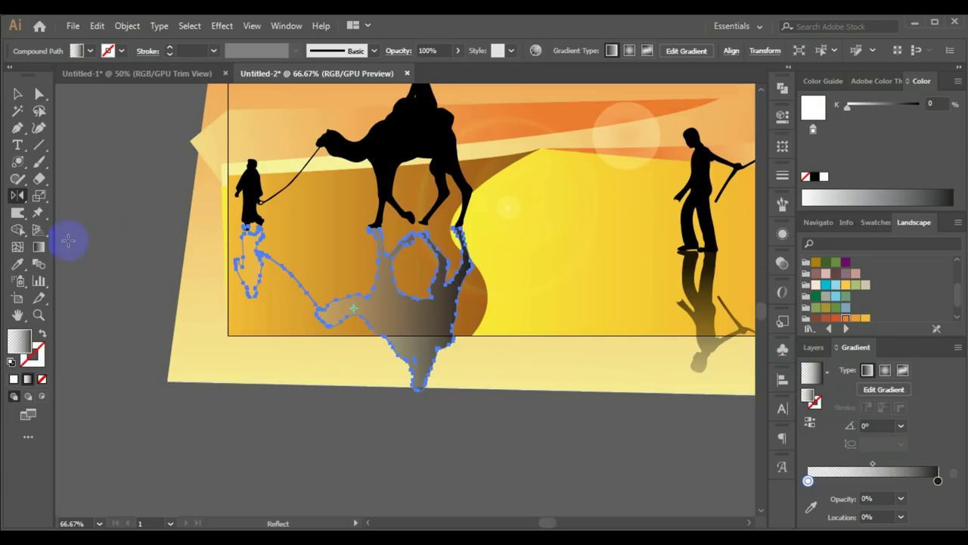
pyautogui.click(38, 247)
pyautogui.moveTo(350, 432)
pyautogui.mouseDown()
pyautogui.moveTo(343, 269)
pyautogui.moveTo(343, 284)
pyautogui.mouseUp()
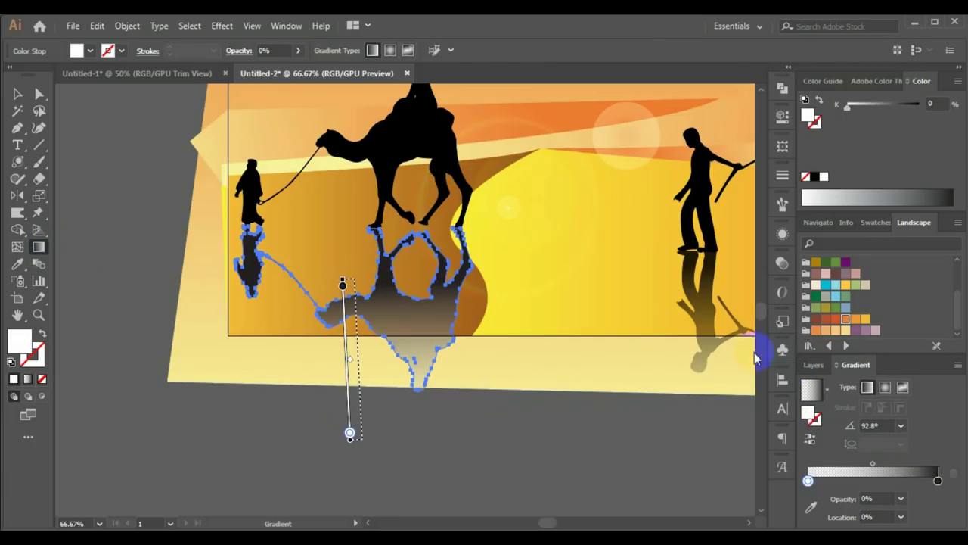
# Blend the second caravan's reflection into the sand with Multiply mode.
pyautogui.click(788, 268)
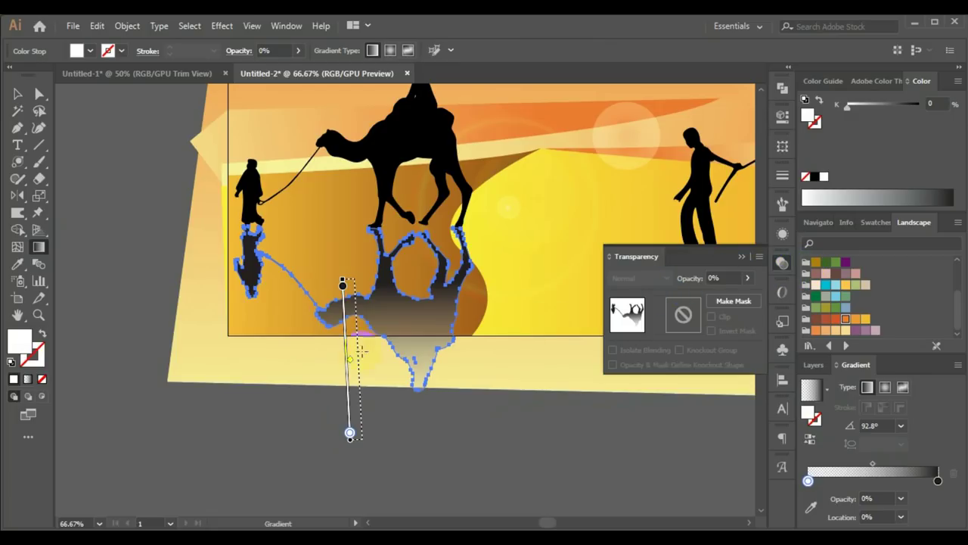
pyautogui.doubleClick(18, 92)
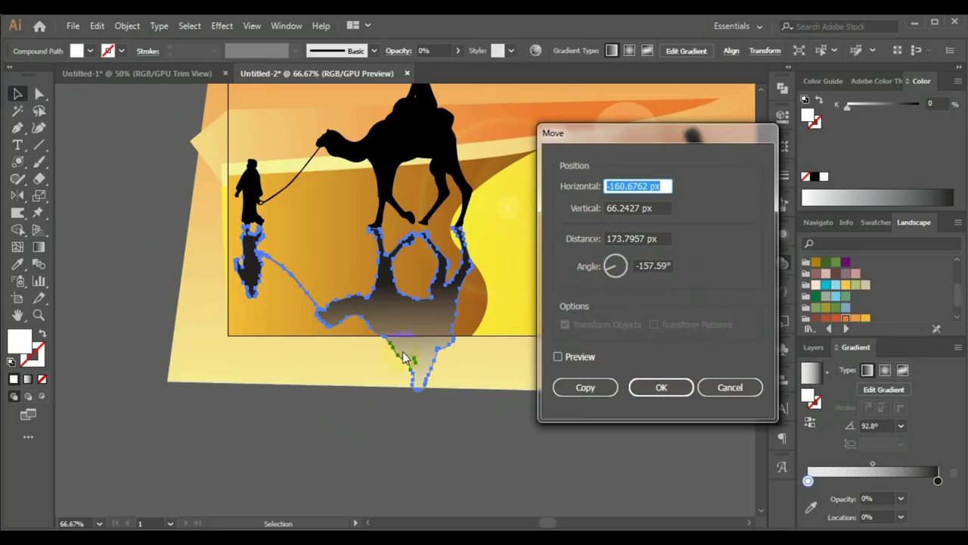
pyautogui.click(730, 387)
pyautogui.click(453, 323)
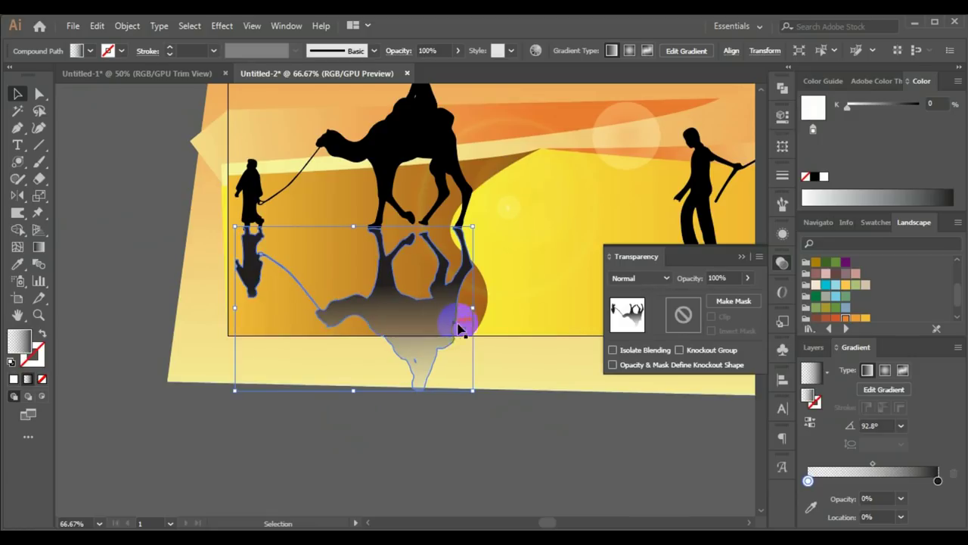
pyautogui.click(649, 280)
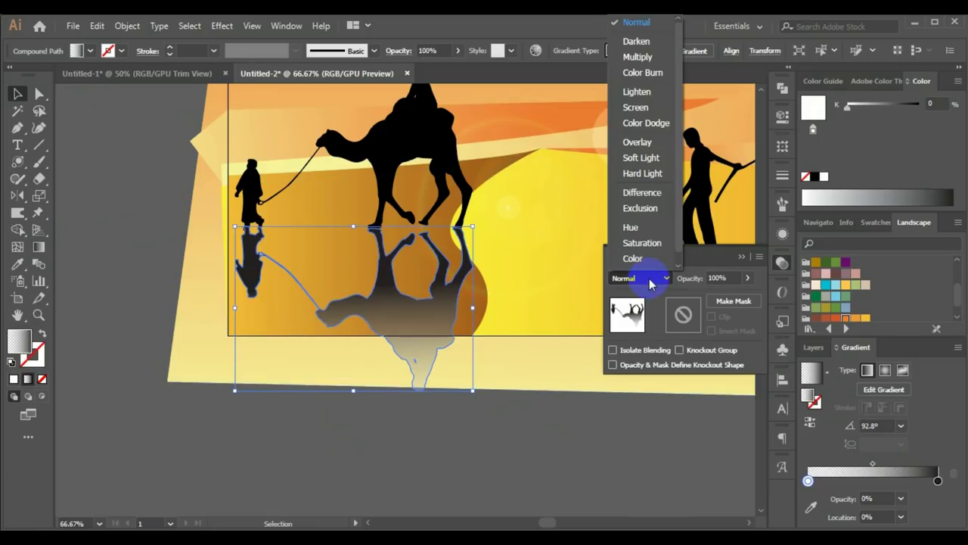
pyautogui.click(647, 57)
pyautogui.click(496, 460)
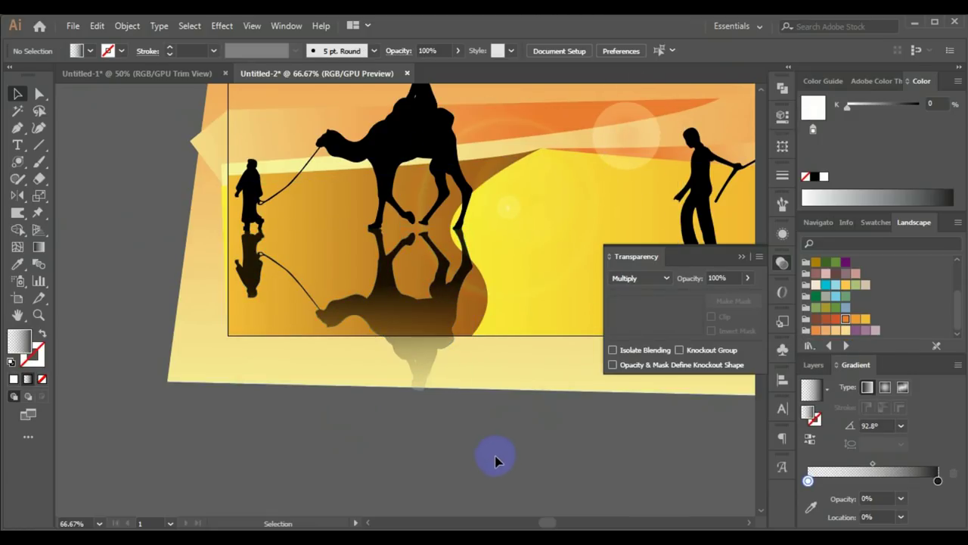
pyautogui.scroll(-3, 481, 397)
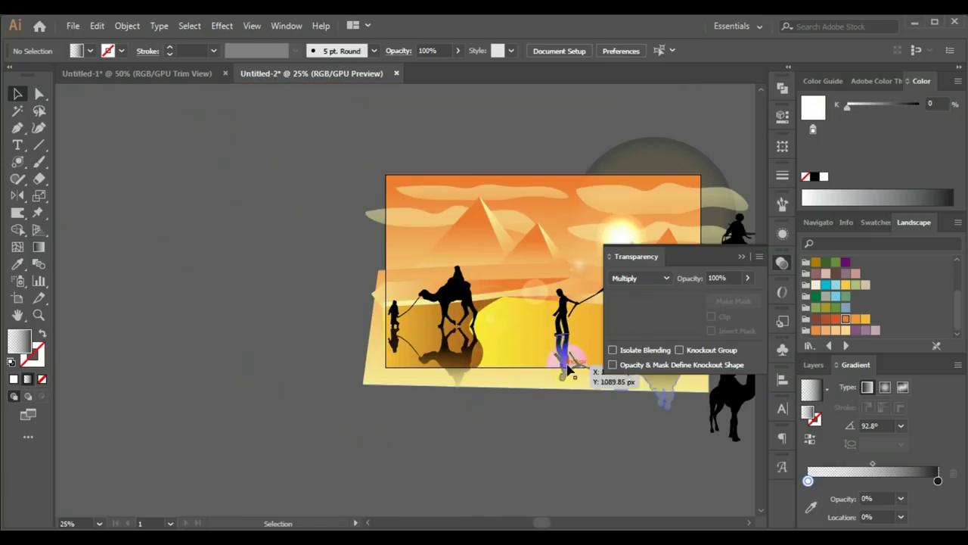
# Close the Transparency panel, then zoom and pan to centre the artboard.
pyautogui.click(741, 257)
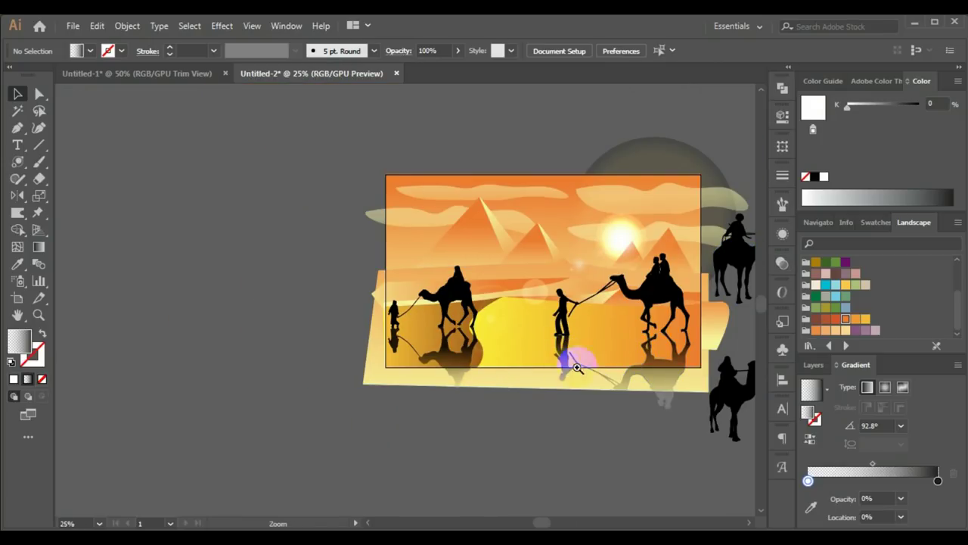
pyautogui.scroll(1, 572, 356)
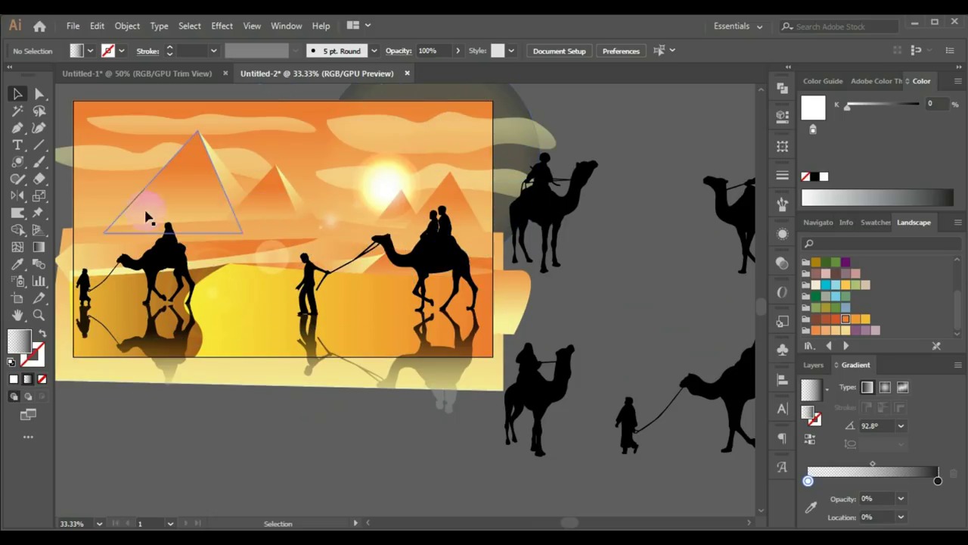
pyautogui.hotkey('ctrl', '+')
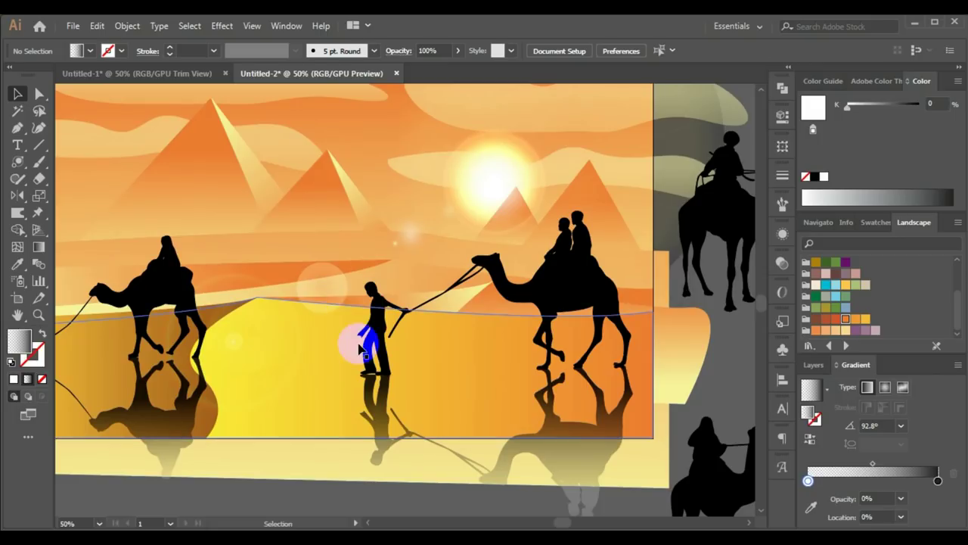
pyautogui.moveTo(356, 342)
pyautogui.mouseDown()
pyautogui.moveTo(408, 331)
pyautogui.moveTo(395, 337)
pyautogui.mouseUp()
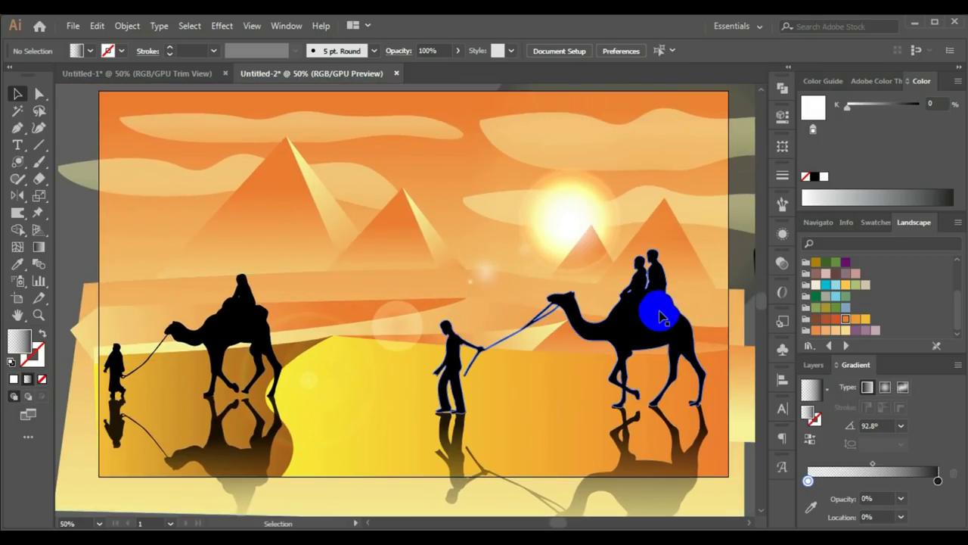
# Draw a closed wavy dune band across the horizon with the Pen tool, sent behind both caravans.
pyautogui.click(17, 129)
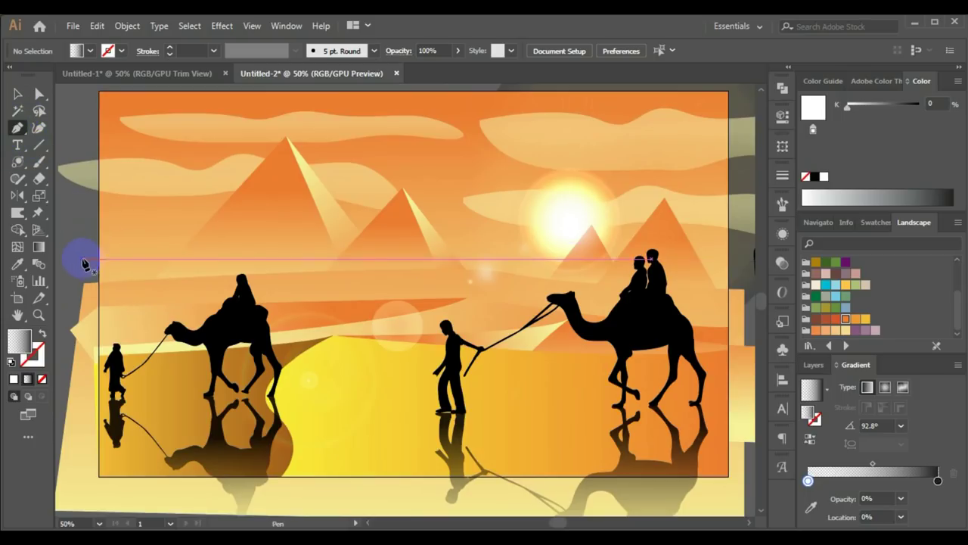
pyautogui.click(80, 258)
pyautogui.moveTo(303, 249); pyautogui.dragTo(321, 241)
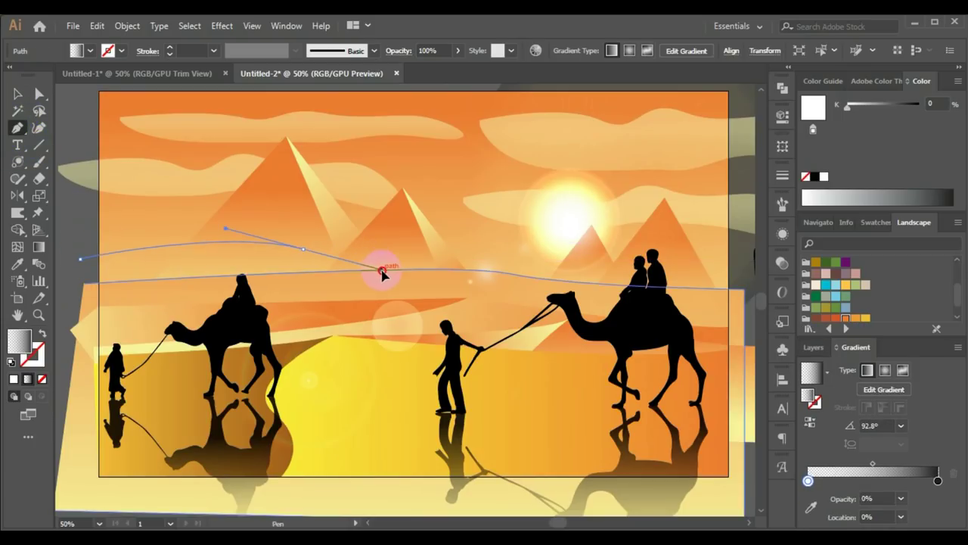
pyautogui.moveTo(460, 258); pyautogui.dragTo(513, 291)
pyautogui.moveTo(597, 259); pyautogui.dragTo(649, 278)
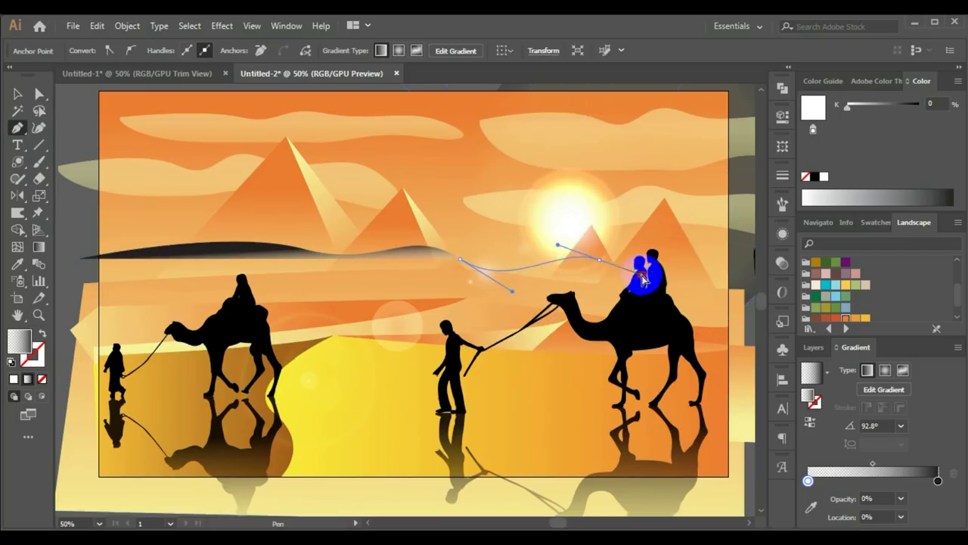
pyautogui.click(735, 268)
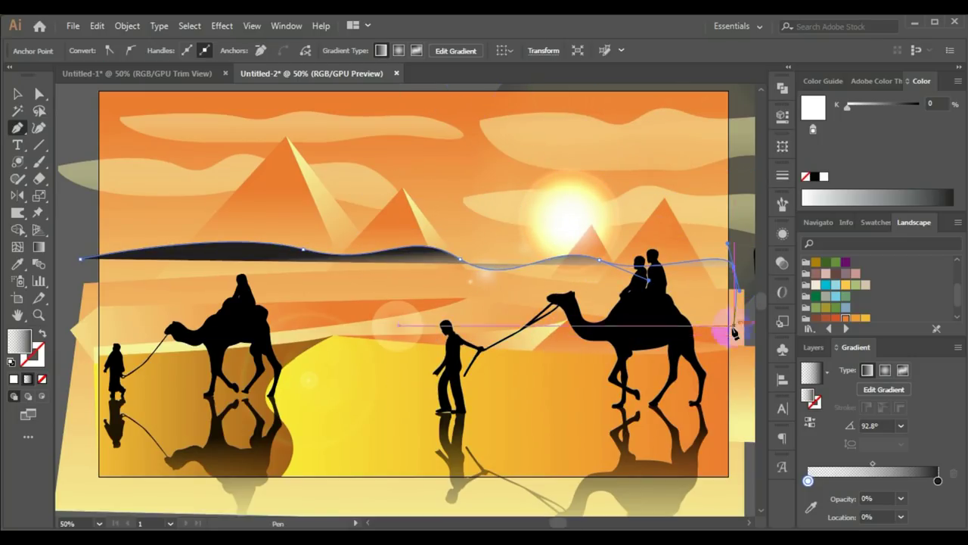
pyautogui.moveTo(734, 344)
pyautogui.mouseDown()
pyautogui.moveTo(552, 367)
pyautogui.moveTo(177, 368)
pyautogui.moveTo(106, 349)
pyautogui.moveTo(65, 354)
pyautogui.mouseUp()
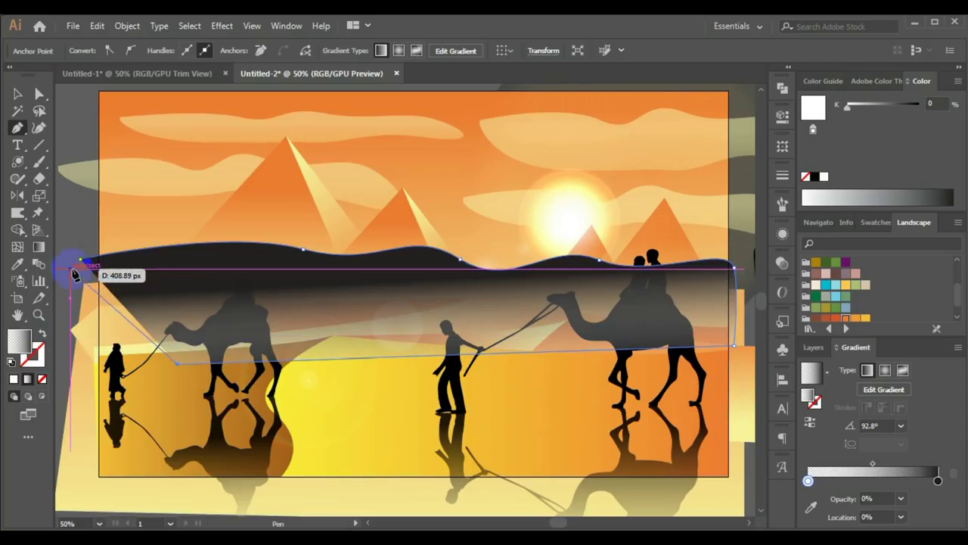
pyautogui.click(75, 350)
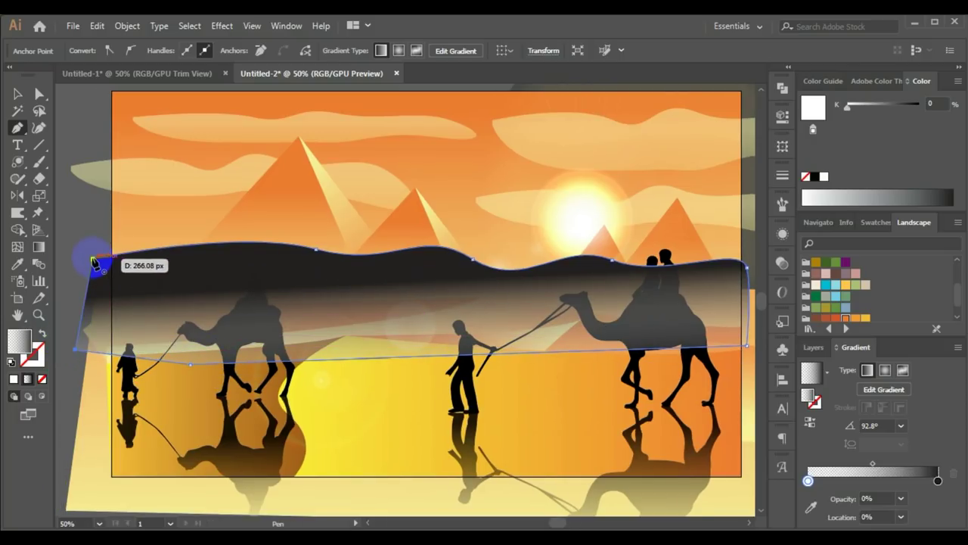
pyautogui.click(93, 264)
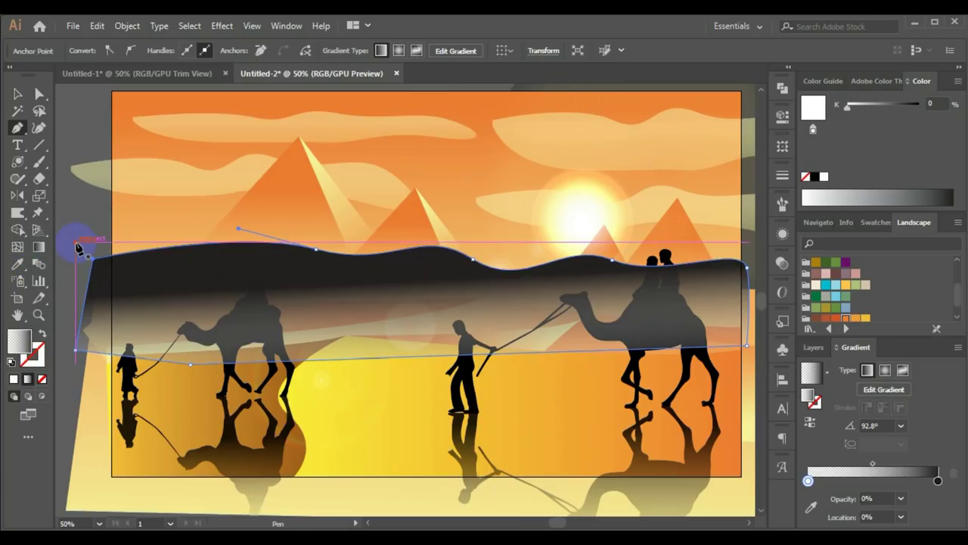
pyautogui.hotkey('ctrl', '[')
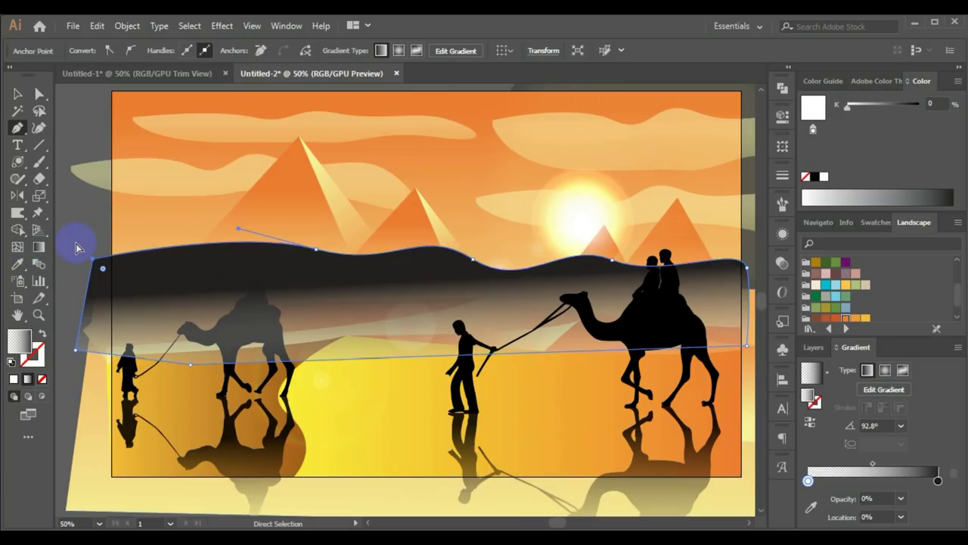
pyautogui.hotkey('ctrl', '[')
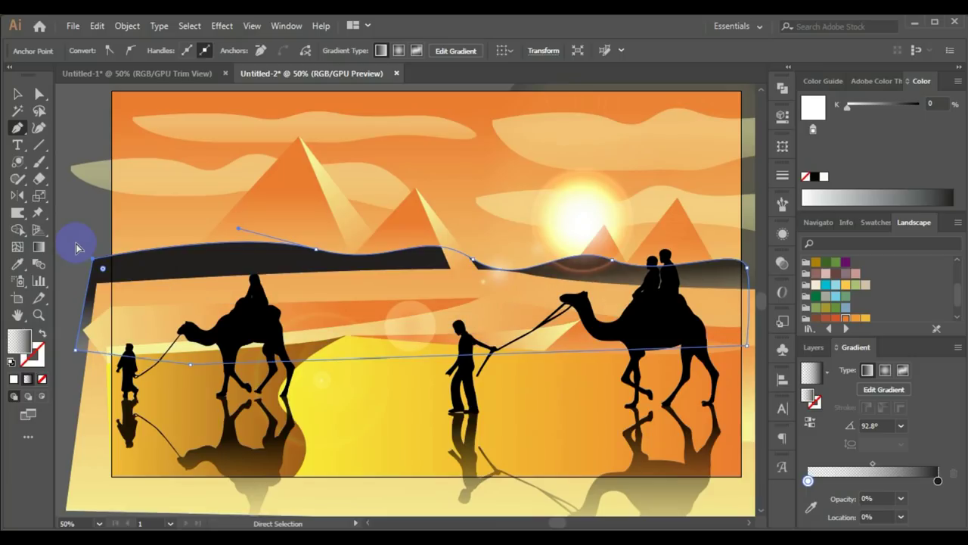
# Select the wavy band and apply the blue Fading Sky gradient to it.
pyautogui.click(31, 111)
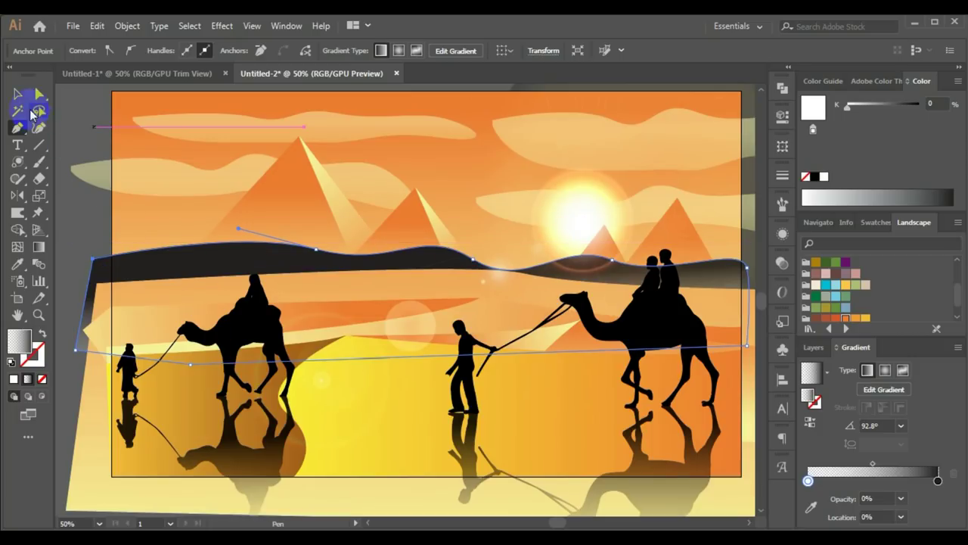
pyautogui.click(18, 94)
pyautogui.moveTo(367, 335); pyautogui.dragTo(760, 393)
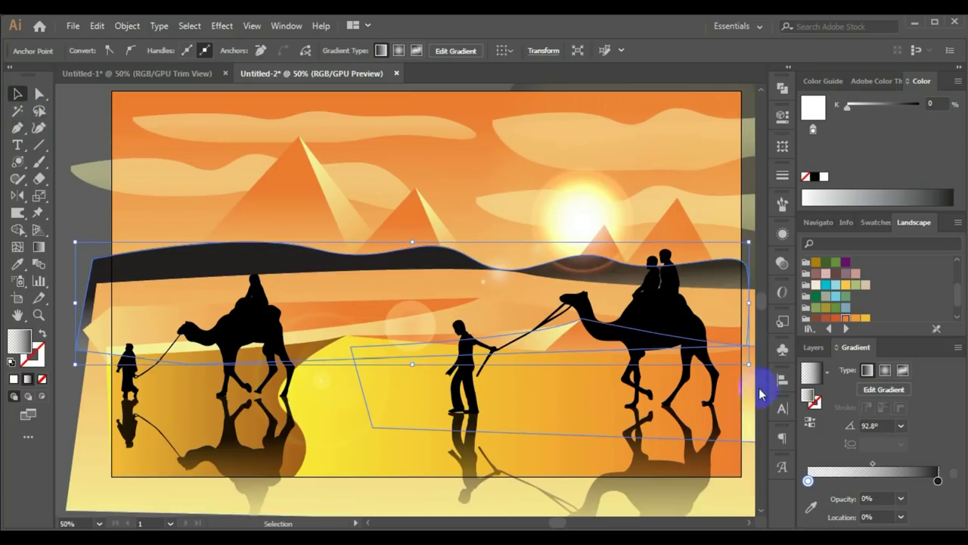
pyautogui.click(829, 378)
pyautogui.click(768, 442)
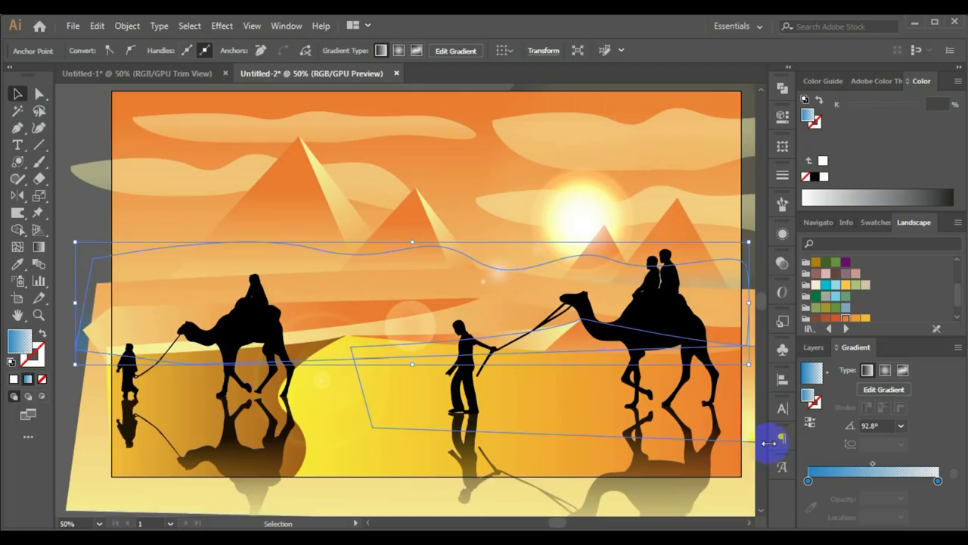
pyautogui.moveTo(768, 443); pyautogui.dragTo(272, 261)
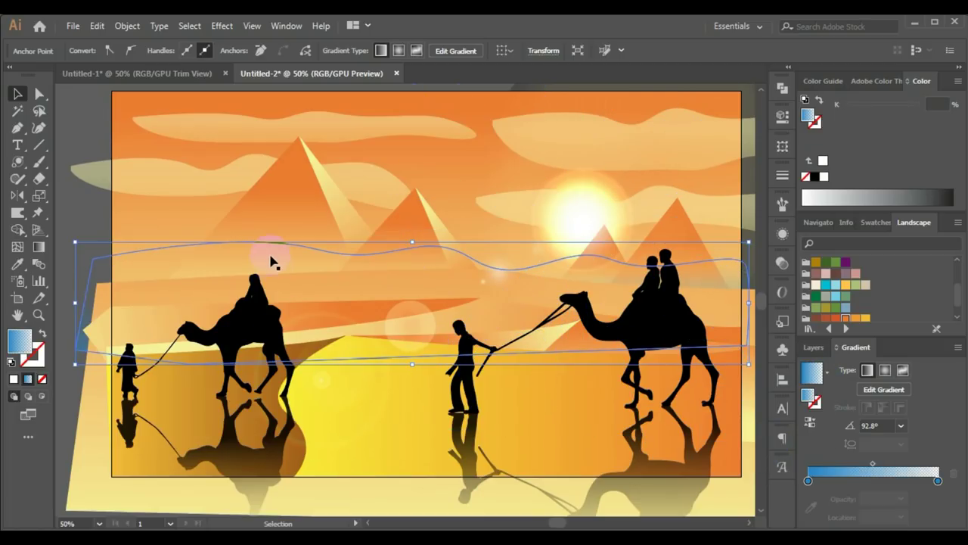
pyautogui.click(264, 279)
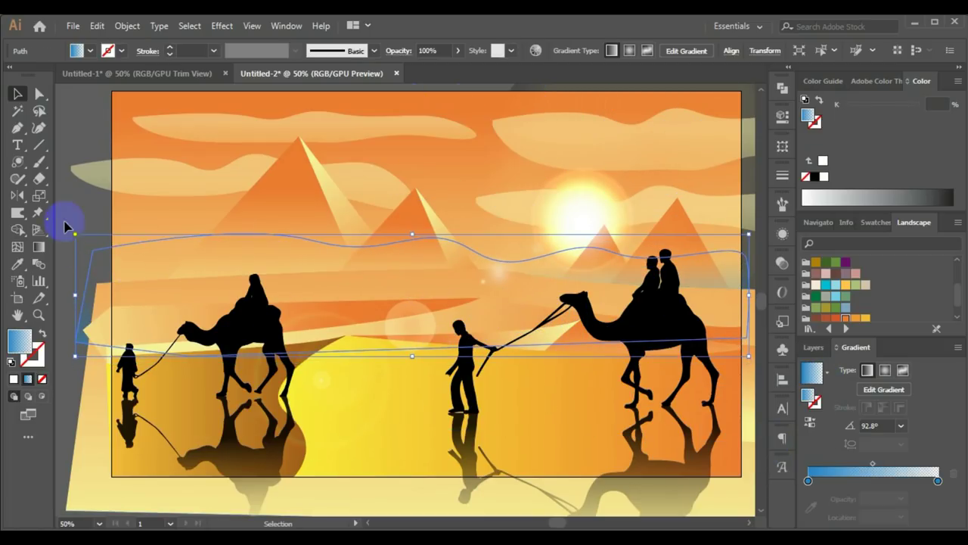
pyautogui.click(96, 258)
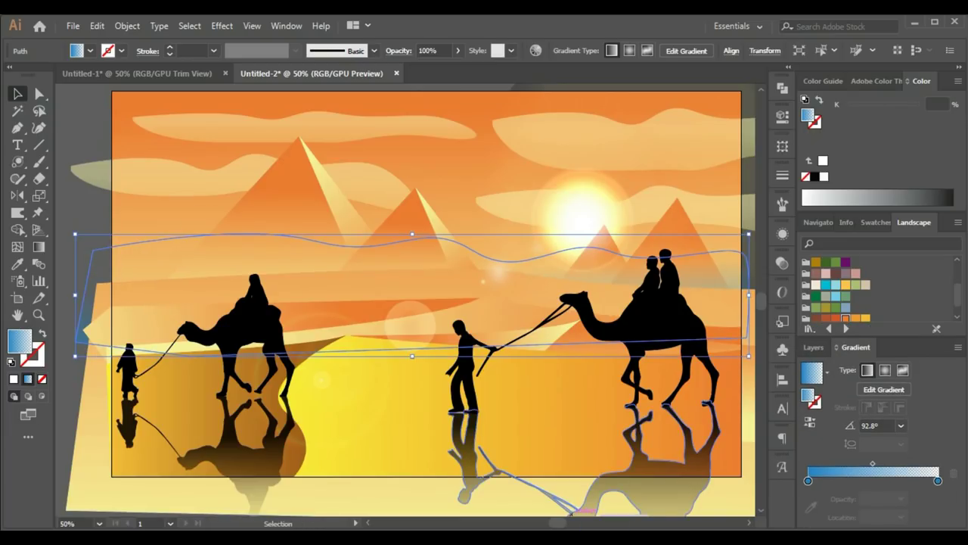
pyautogui.keyDown('shift'); pyautogui.click(295, 329); pyautogui.keyUp('shift')
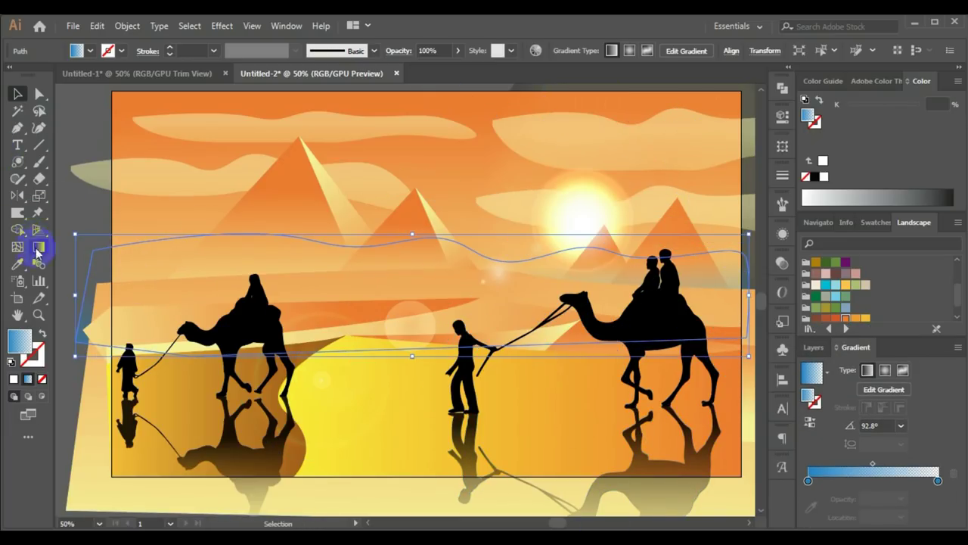
# Run the band's gradient top to bottom with a lime green (#abe900) starting colour.
pyautogui.click(37, 248)
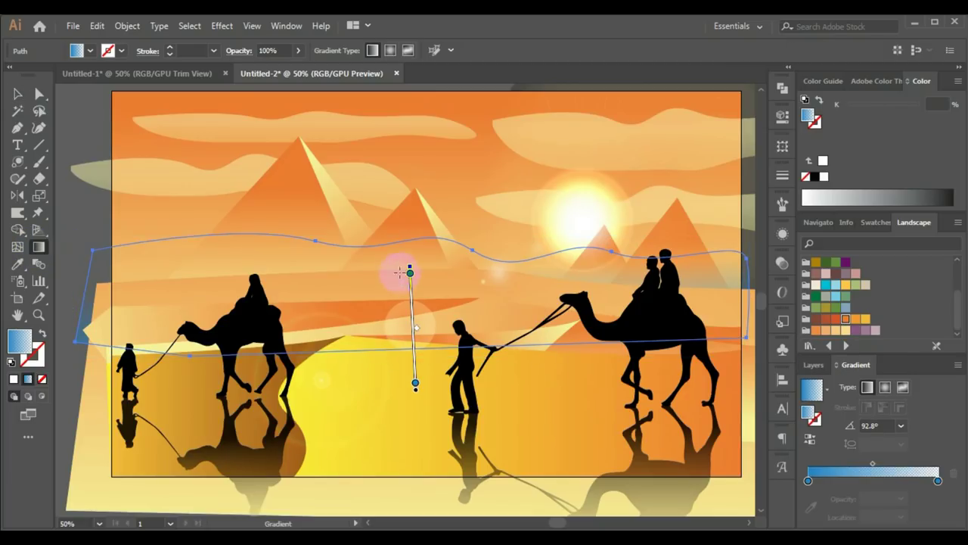
pyautogui.moveTo(383, 215); pyautogui.dragTo(395, 390)
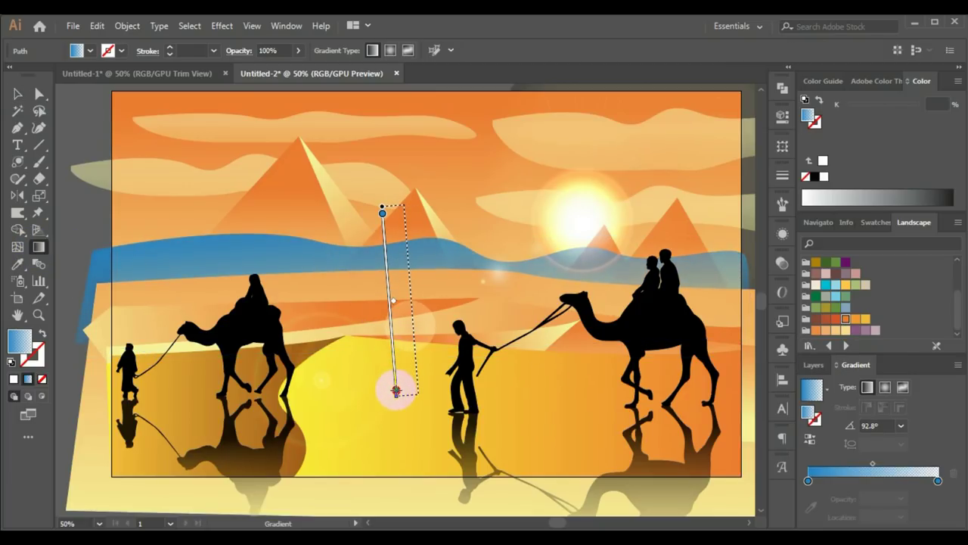
pyautogui.moveTo(619, 368); pyautogui.dragTo(842, 484)
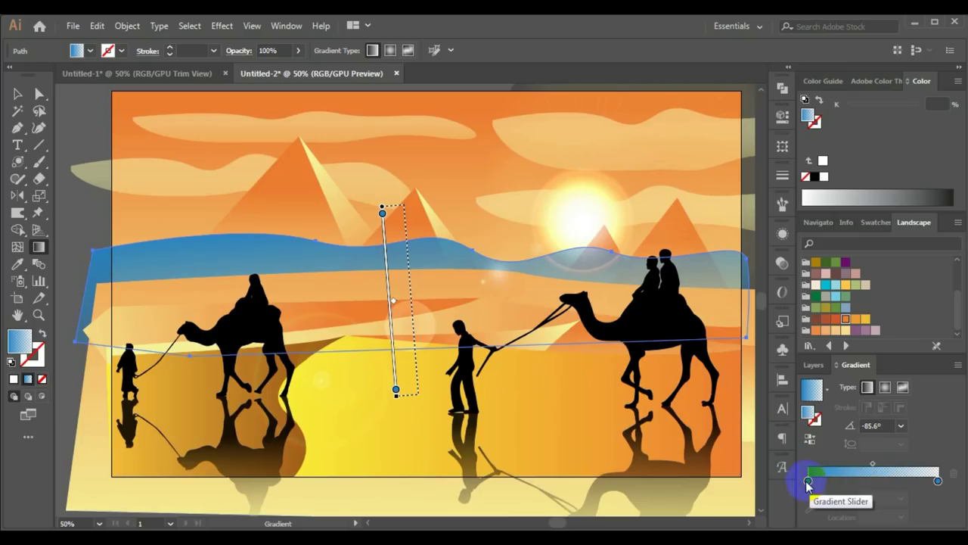
pyautogui.click(808, 481)
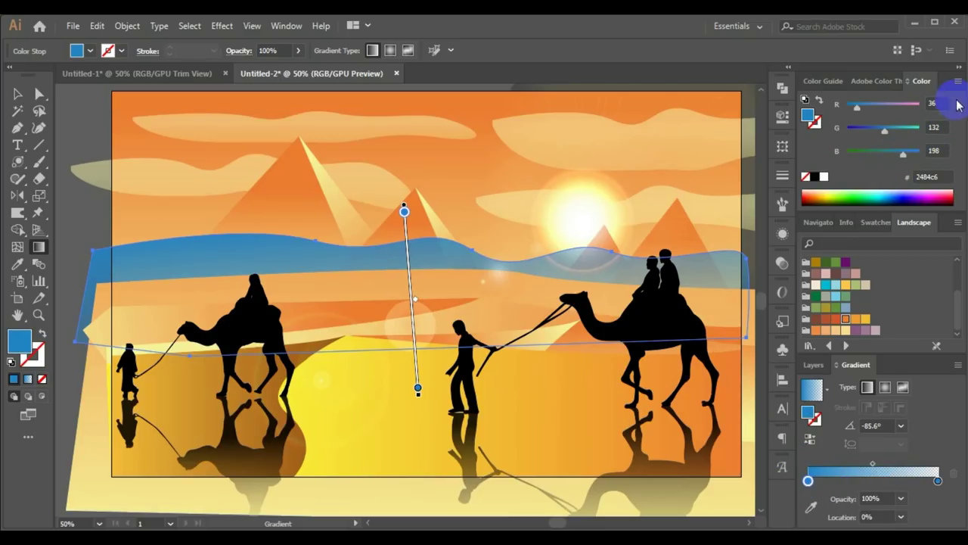
pyautogui.click(836, 195)
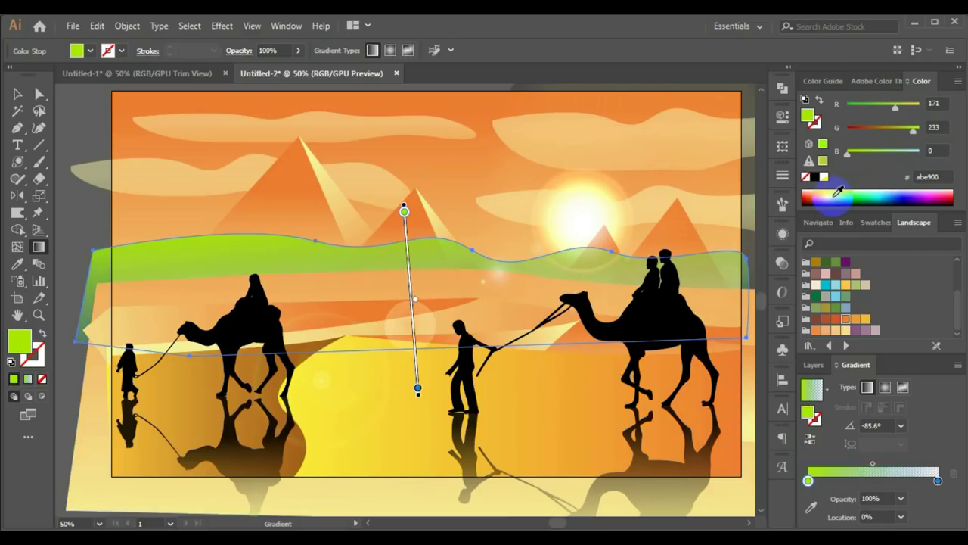
pyautogui.click(16, 95)
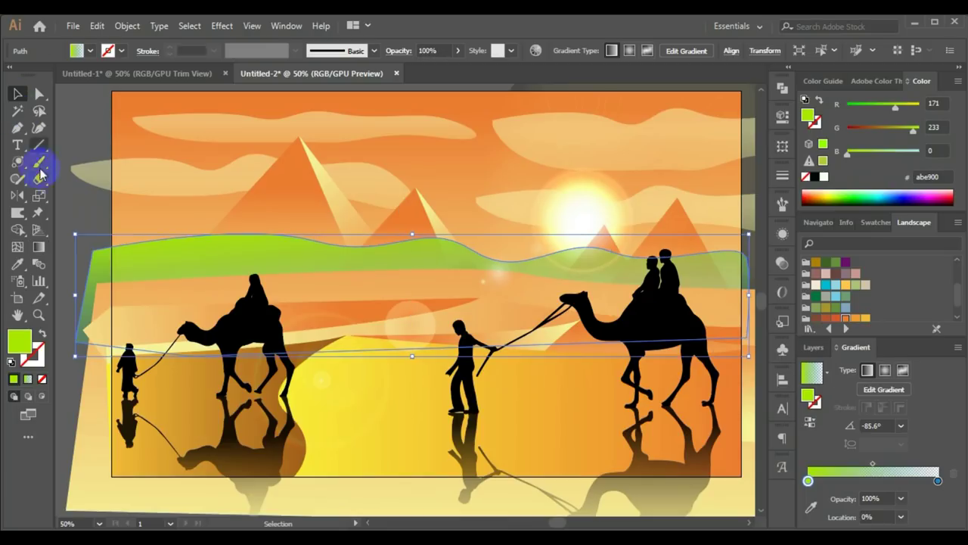
pyautogui.click(67, 207)
pyautogui.click(191, 226)
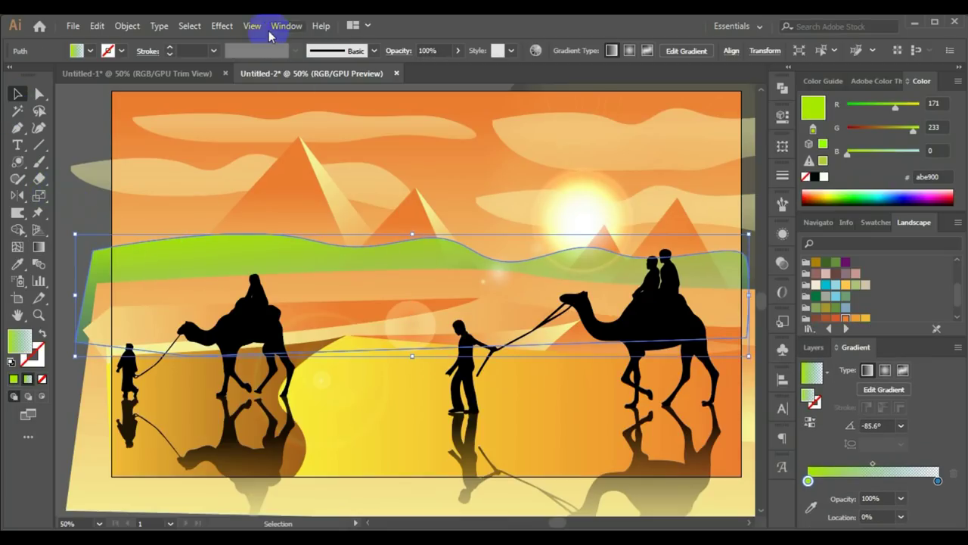
# Apply a 35-pixel Gaussian Blur to the dune band, then deselect and pan the view left.
pyautogui.click(221, 25)
pyautogui.moveTo(254, 274)
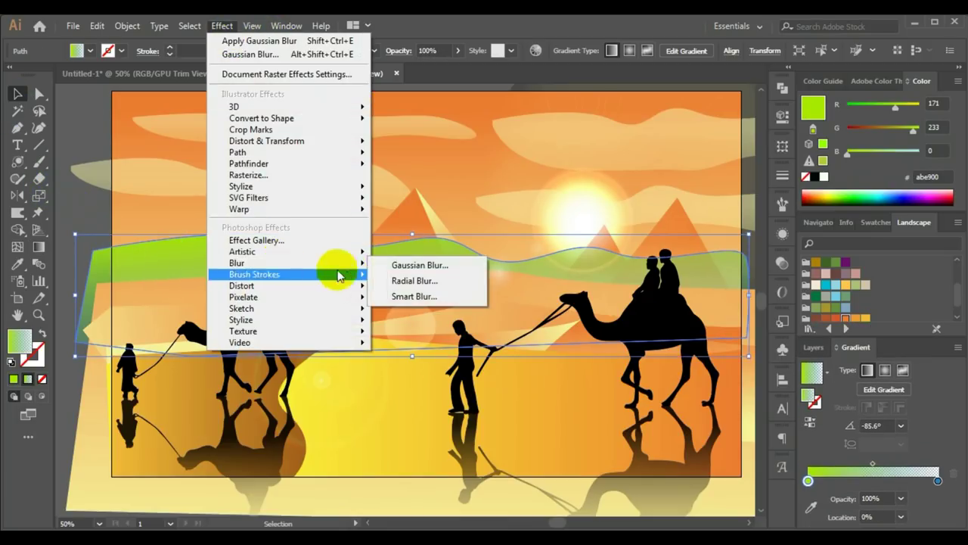
pyautogui.click(416, 265)
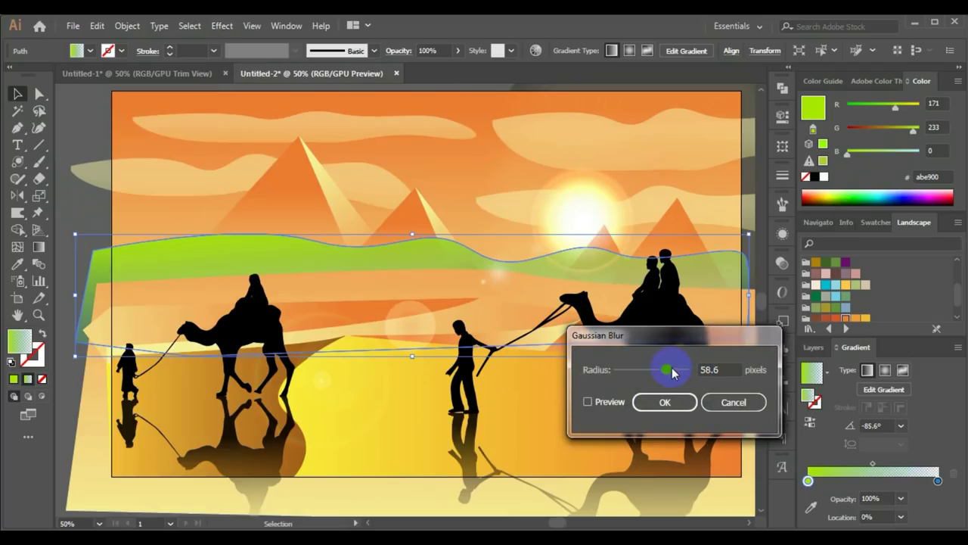
pyautogui.moveTo(672, 372); pyautogui.dragTo(667, 369)
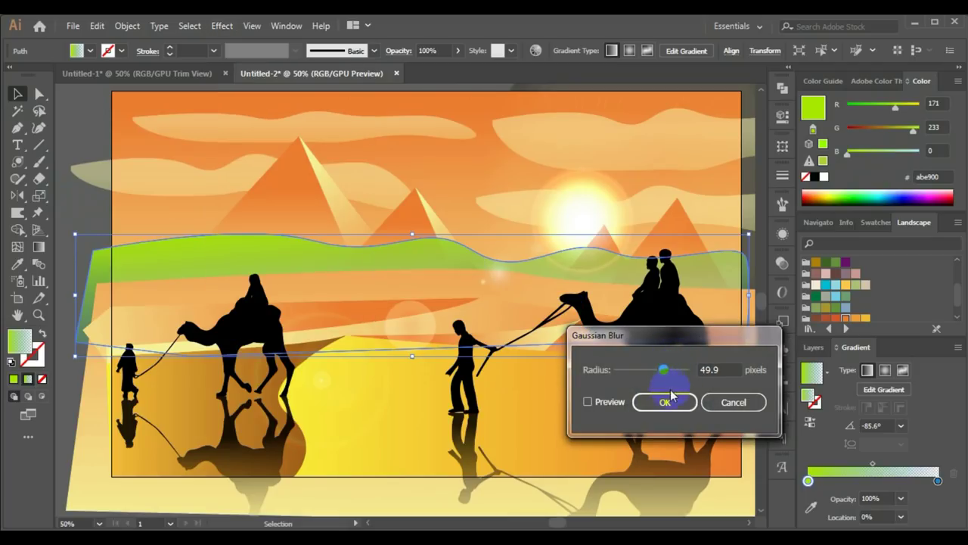
pyautogui.write('35')
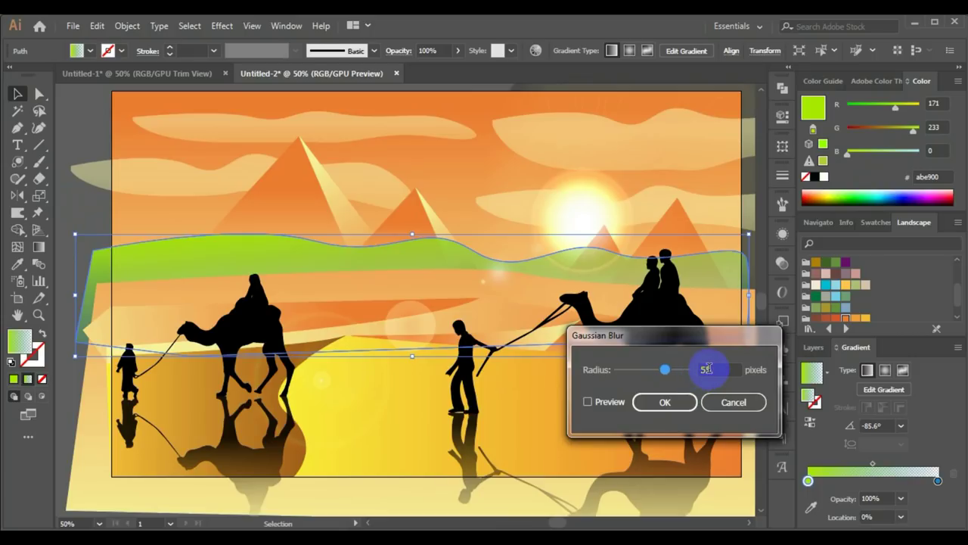
pyautogui.click(668, 402)
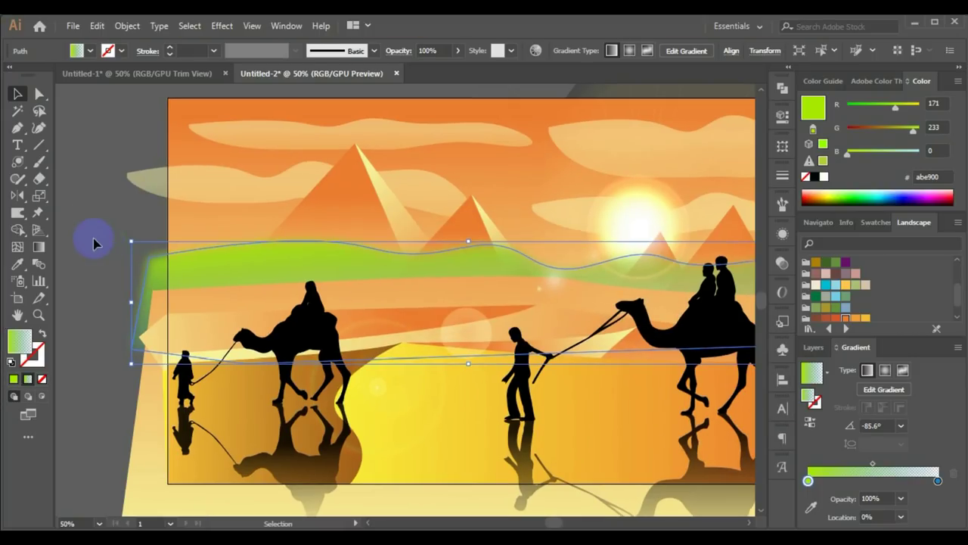
pyautogui.hotkey('ctrl', 'shift', 'a')
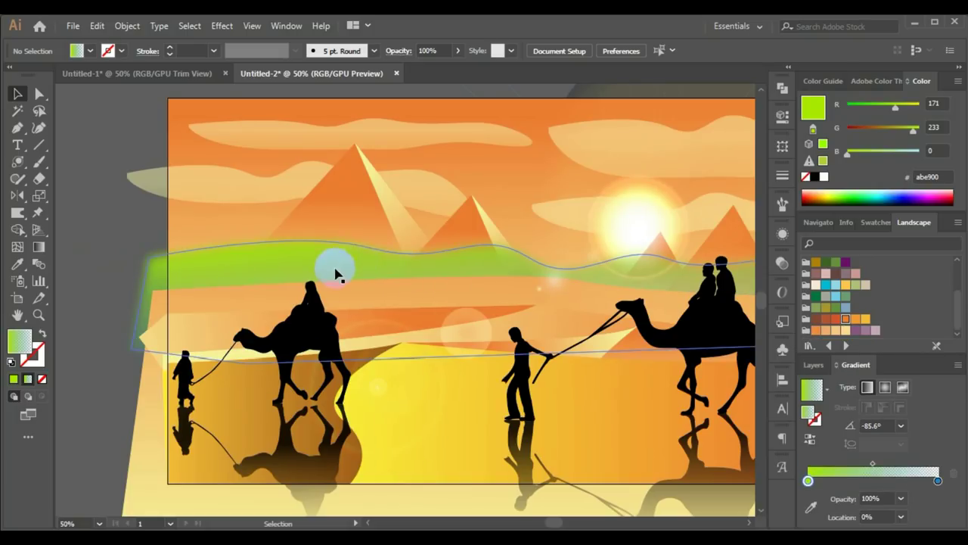
pyautogui.press('space')
pyautogui.moveTo(503, 292); pyautogui.dragTo(425, 292)
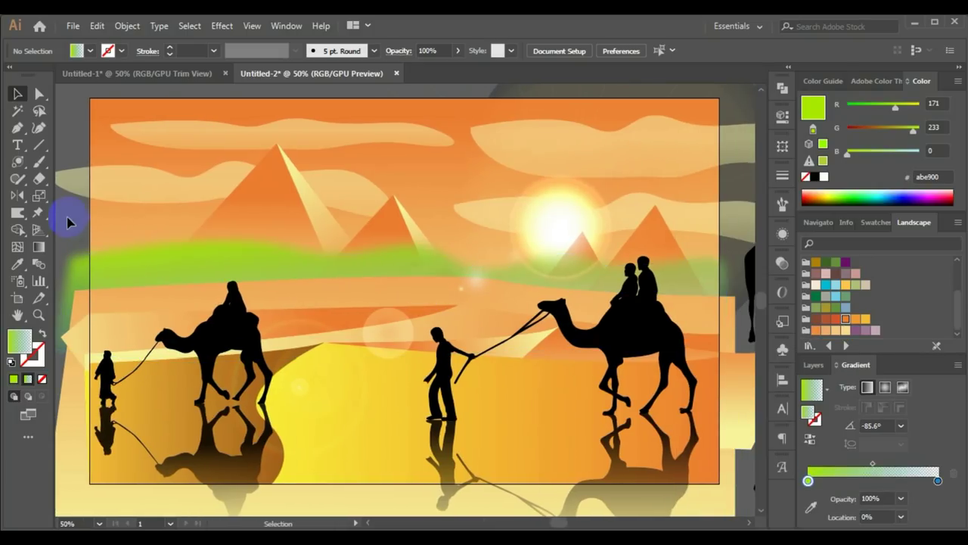
# Drop the blurred lime-green dune band to 46% opacity, then clear the selection.
pyautogui.click(168, 259)
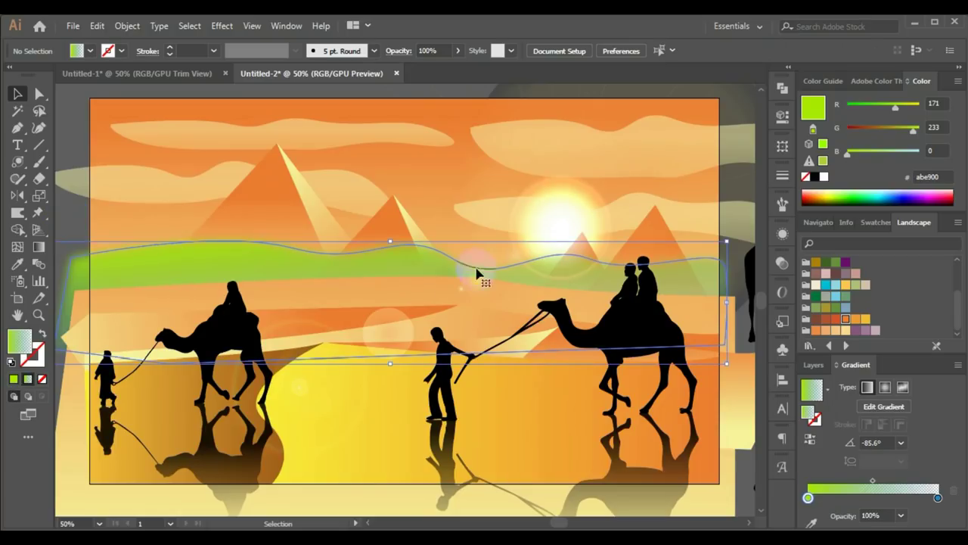
pyautogui.click(781, 262)
pyautogui.moveTo(745, 284); pyautogui.dragTo(716, 293)
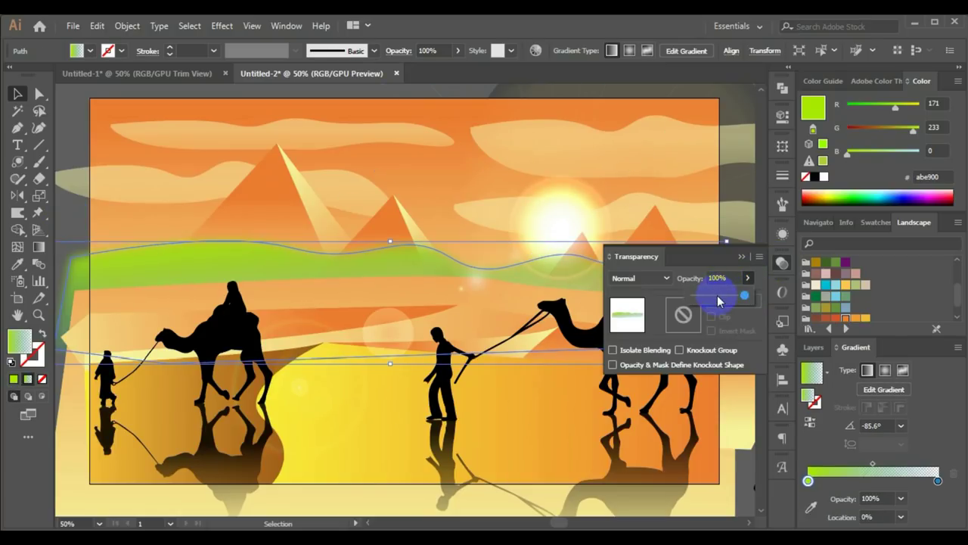
pyautogui.click(745, 191)
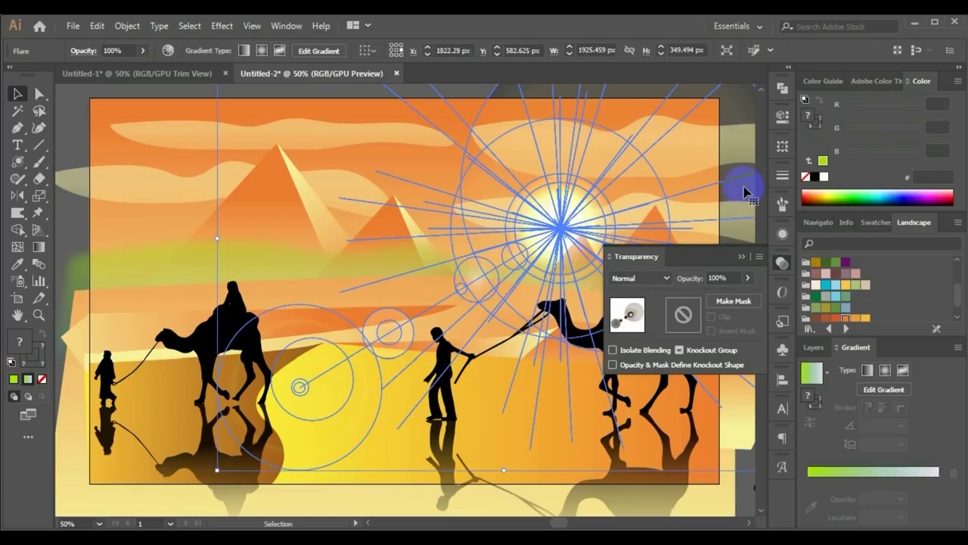
pyautogui.click(71, 167)
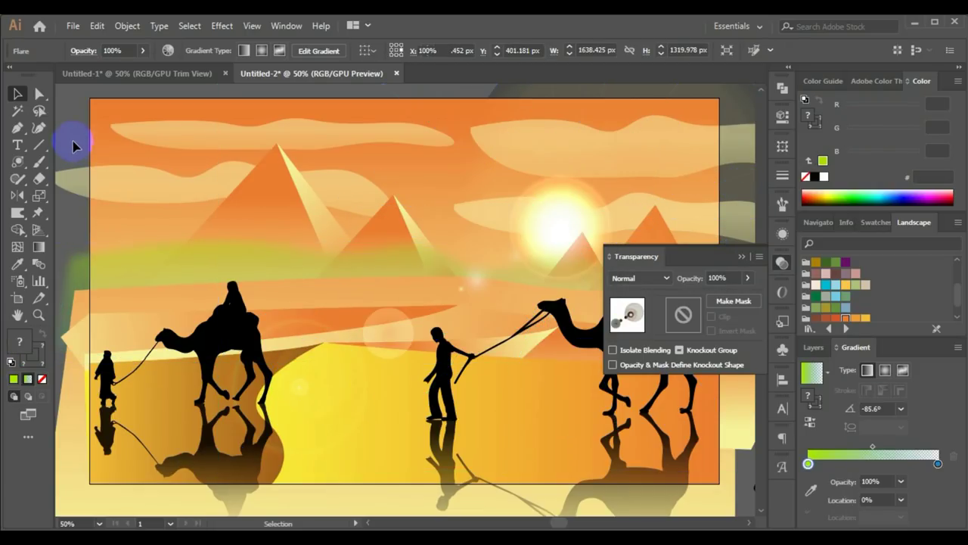
pyautogui.click(741, 257)
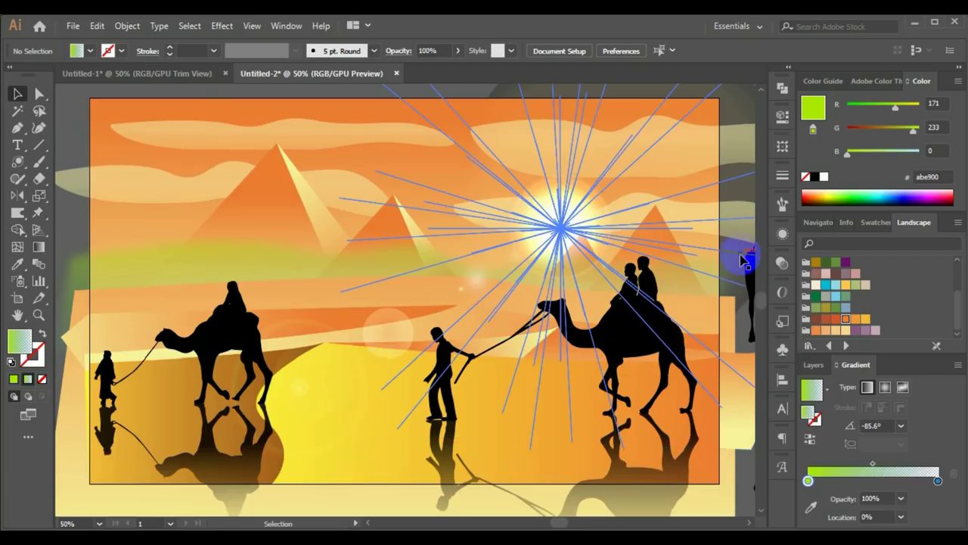
pyautogui.click(357, 209)
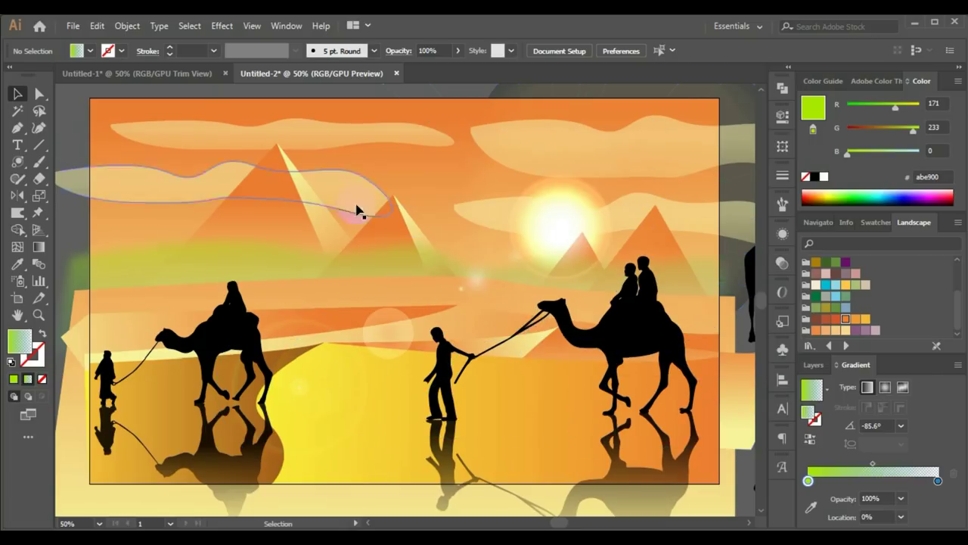
# Preview the scene with View > Trim View on, then turn it back off.
pyautogui.click(252, 28)
pyautogui.click(306, 104)
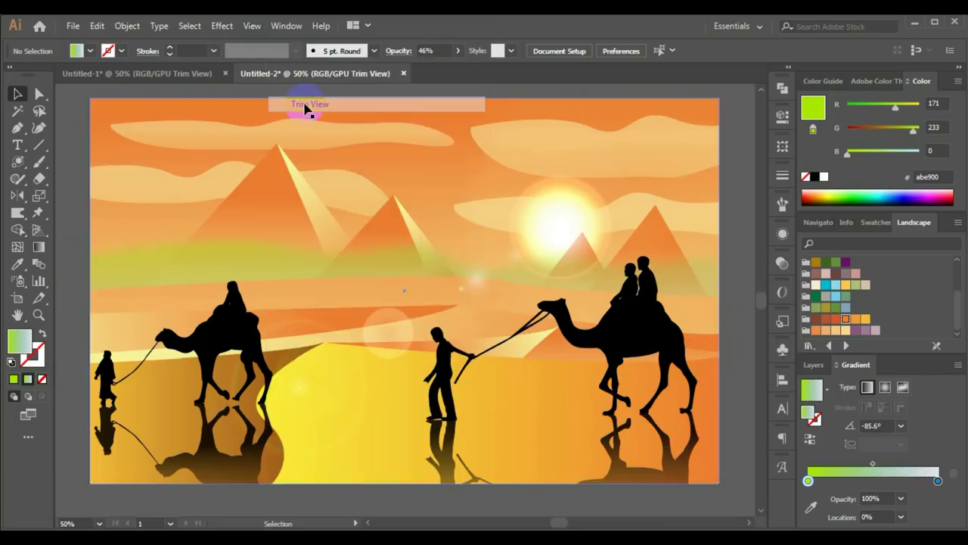
pyautogui.click(113, 155)
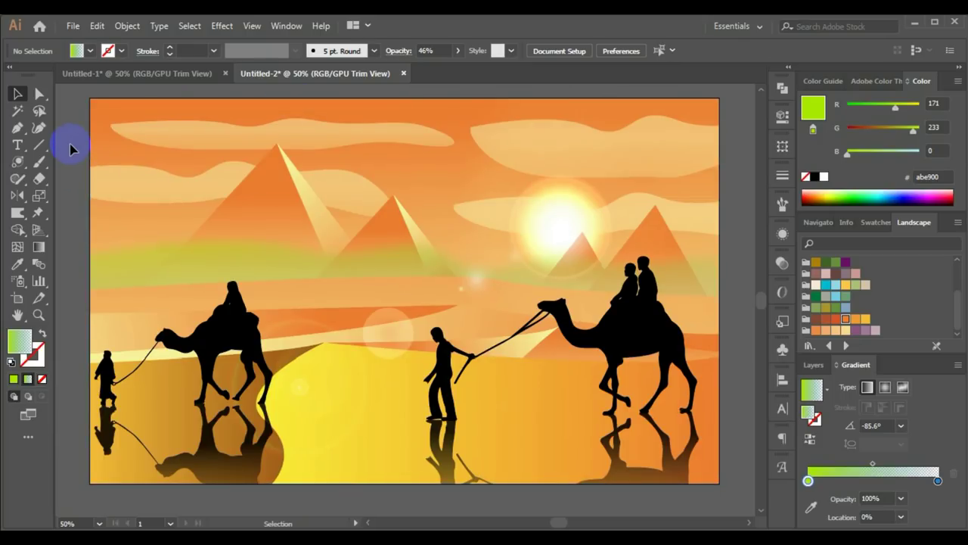
pyautogui.click(252, 26)
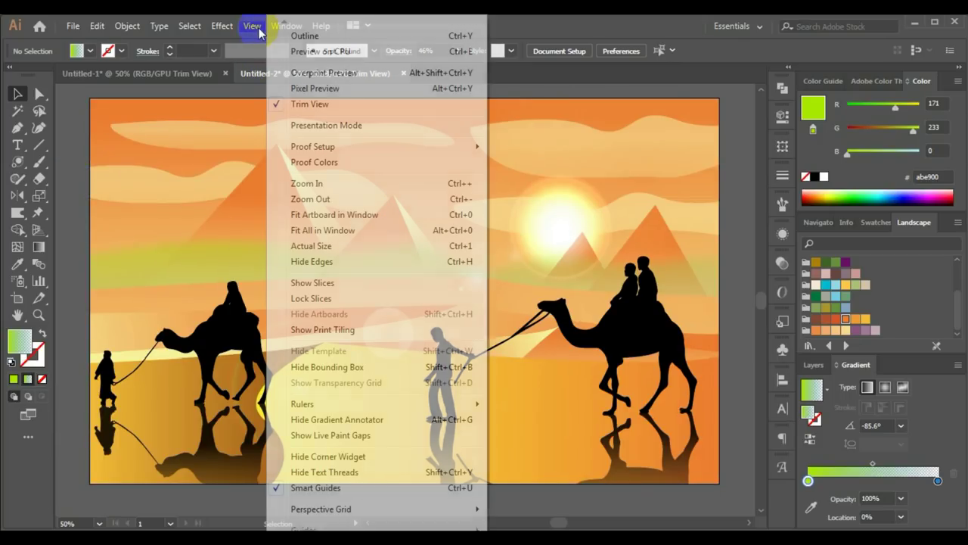
pyautogui.click(303, 103)
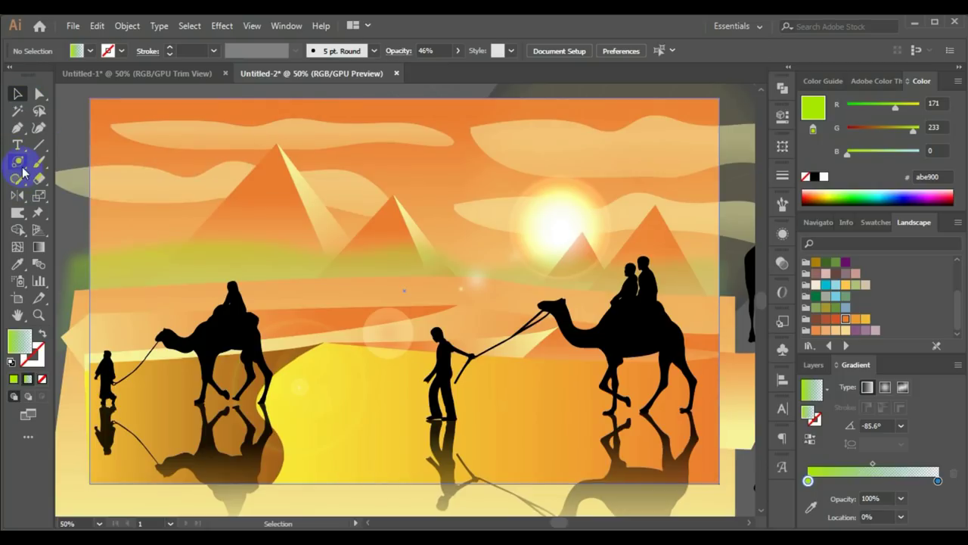
# Draw an artboard-sized rectangle and make a clipping mask from all artwork.
pyautogui.moveTo(22, 169); pyautogui.dragTo(34, 162)
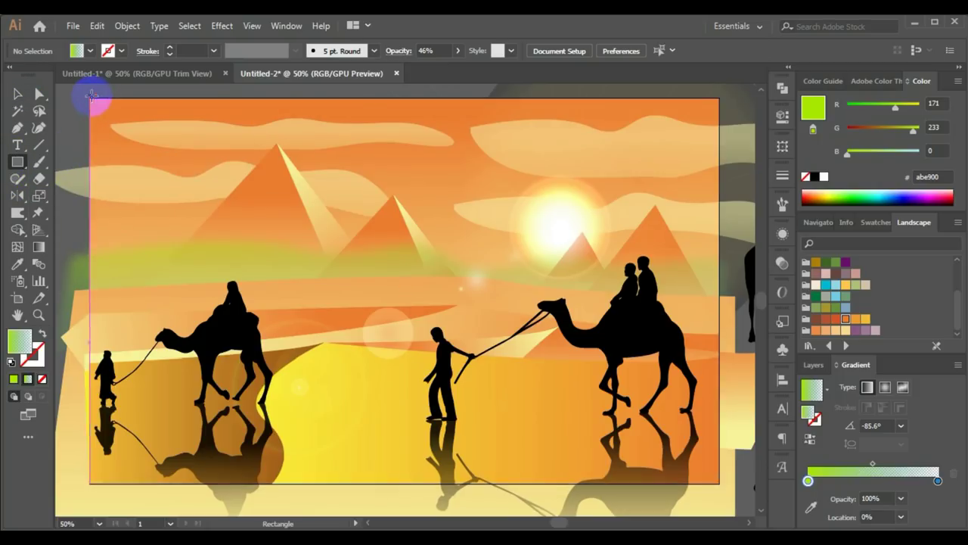
pyautogui.moveTo(90, 97)
pyautogui.mouseDown()
pyautogui.moveTo(674, 482)
pyautogui.moveTo(719, 482)
pyautogui.mouseUp()
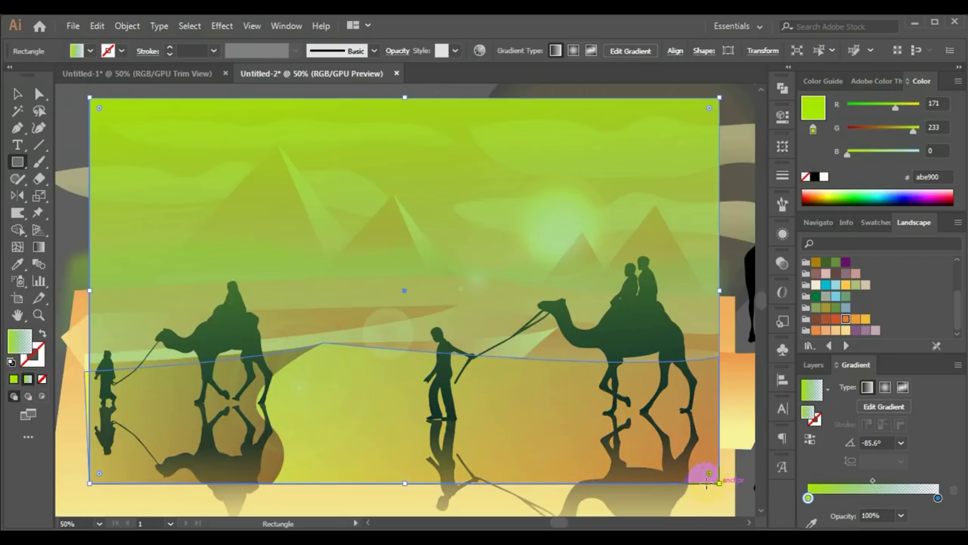
pyautogui.click(17, 94)
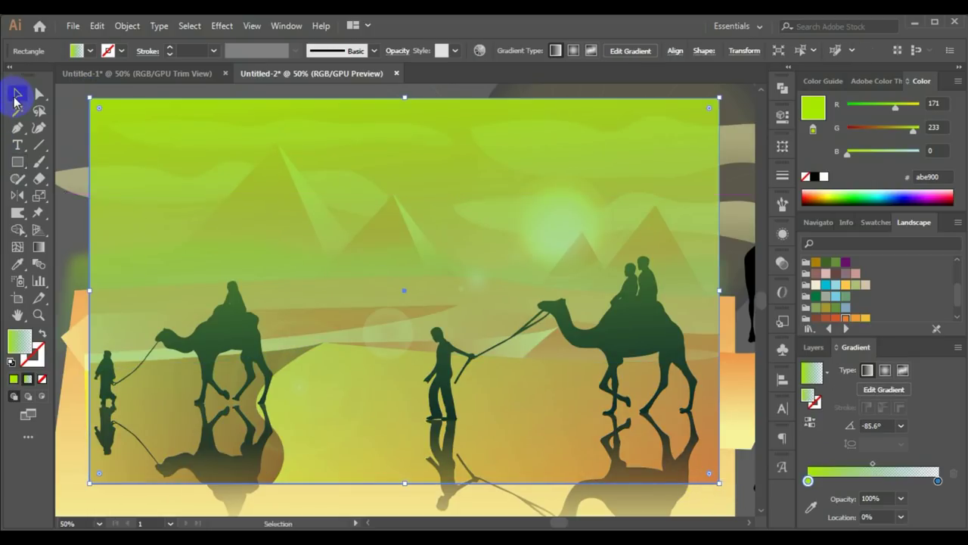
pyautogui.hotkey('ctrl', 'a')
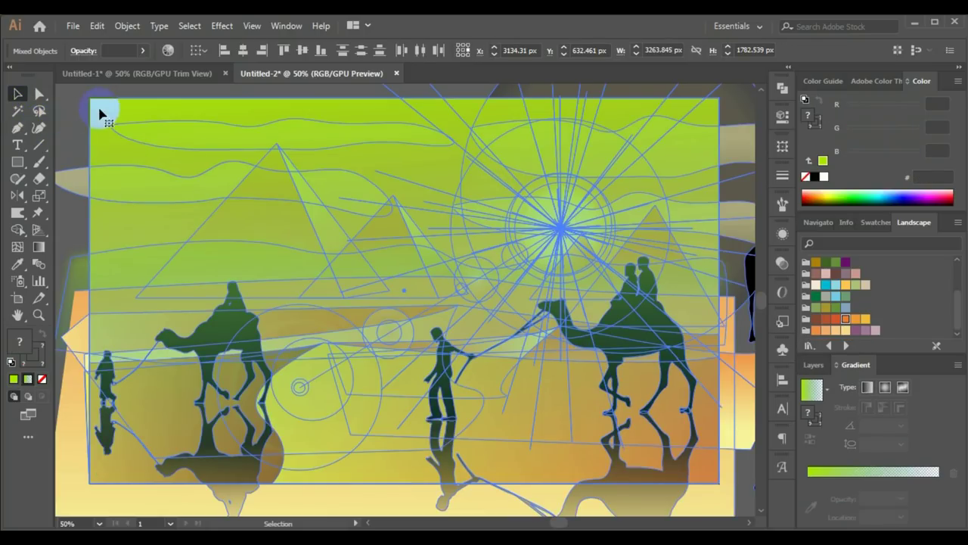
pyautogui.rightClick(89, 118)
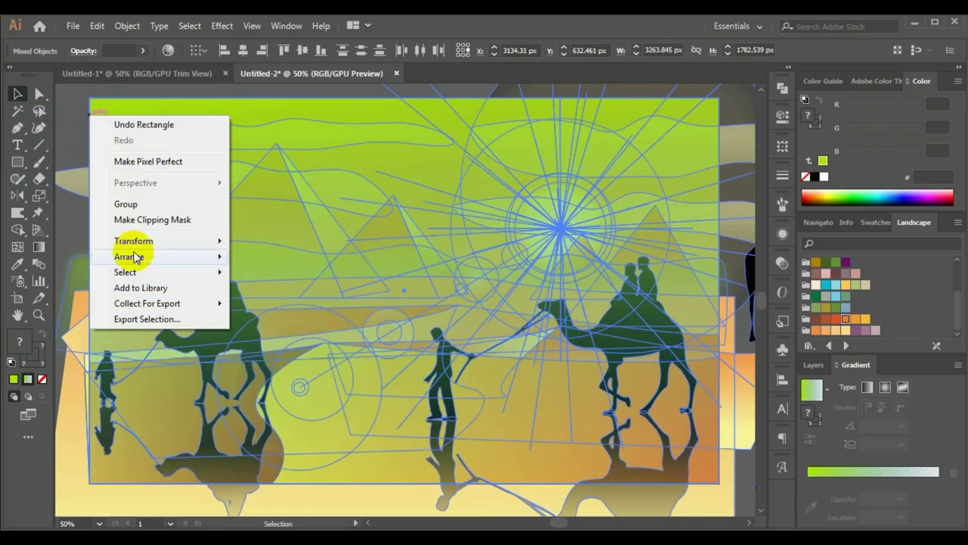
pyautogui.click(181, 227)
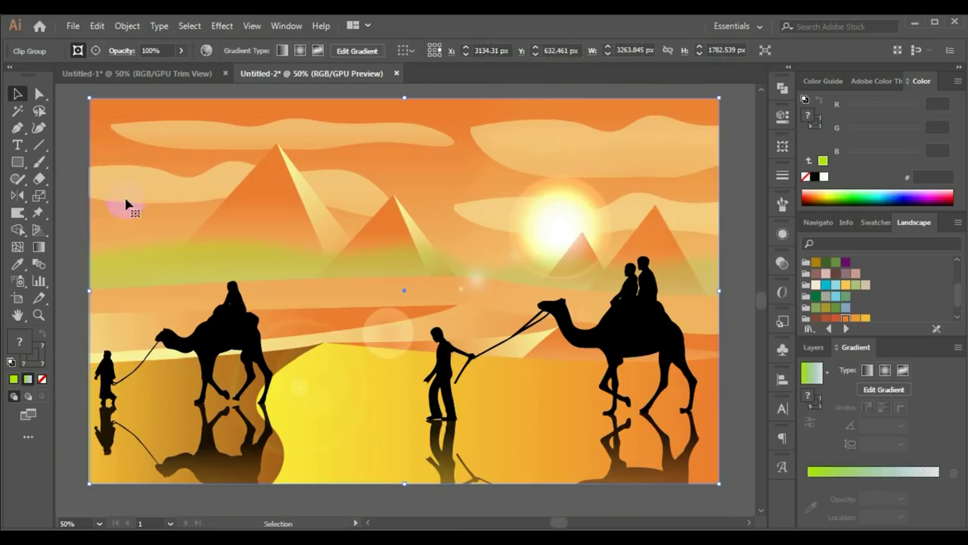
pyautogui.click(79, 164)
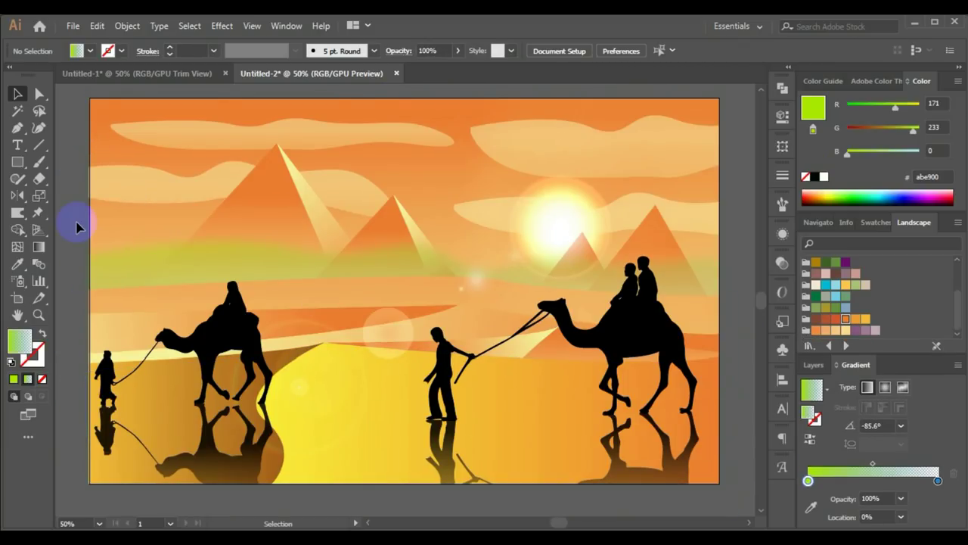
pyautogui.scroll(-1, 76, 227)
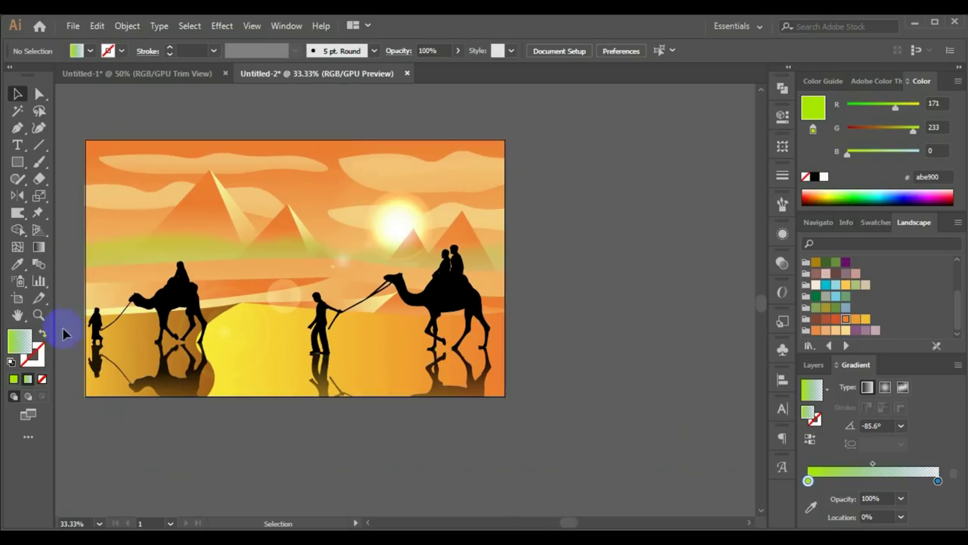
pyautogui.moveTo(313, 462); pyautogui.dragTo(410, 457)
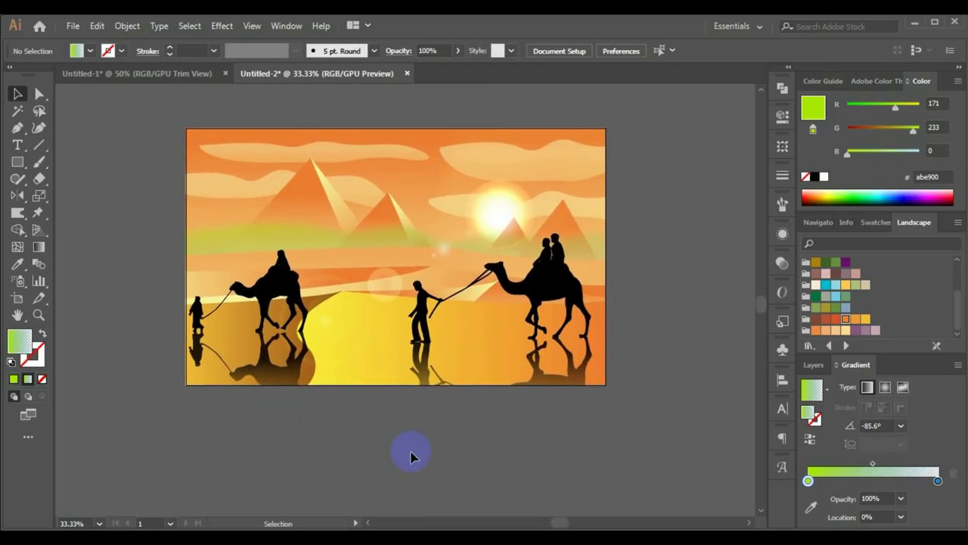